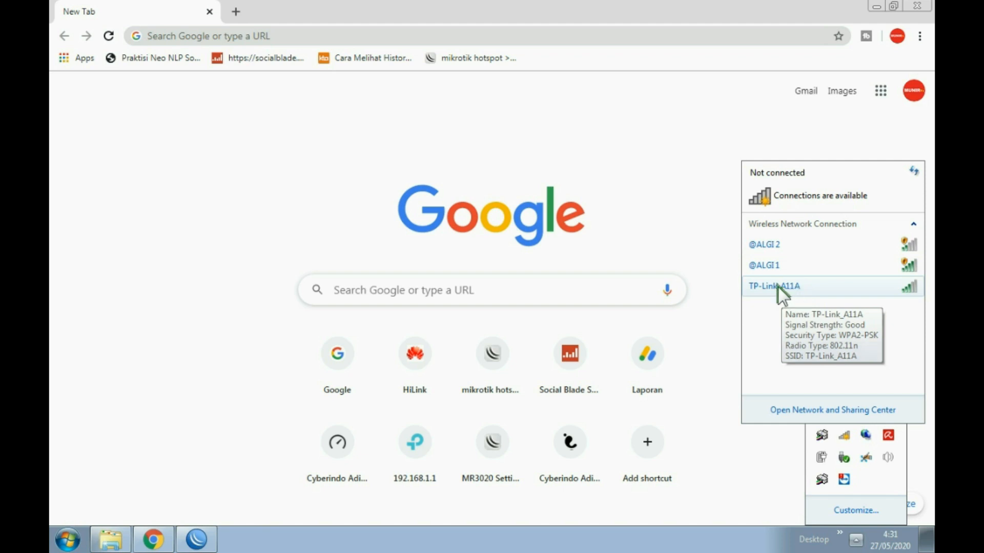
- Join the TP-Link_A11A wireless network with its security key instead of a PIN
click(778, 286)
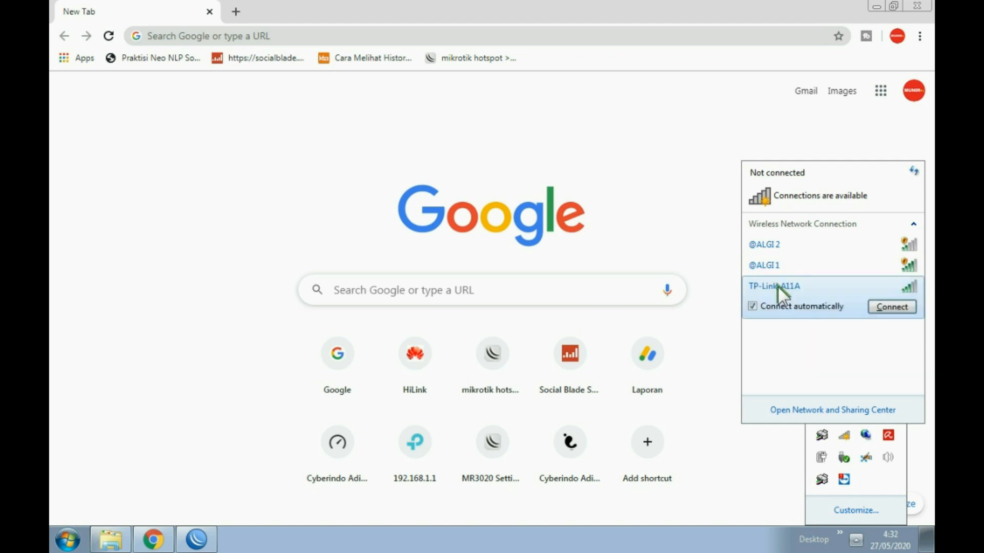
click(891, 308)
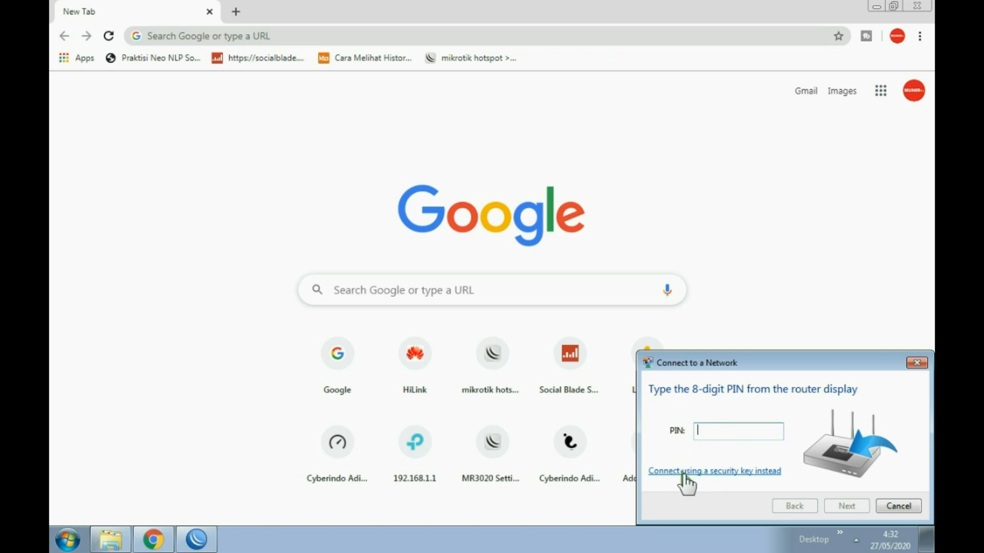
click(750, 472)
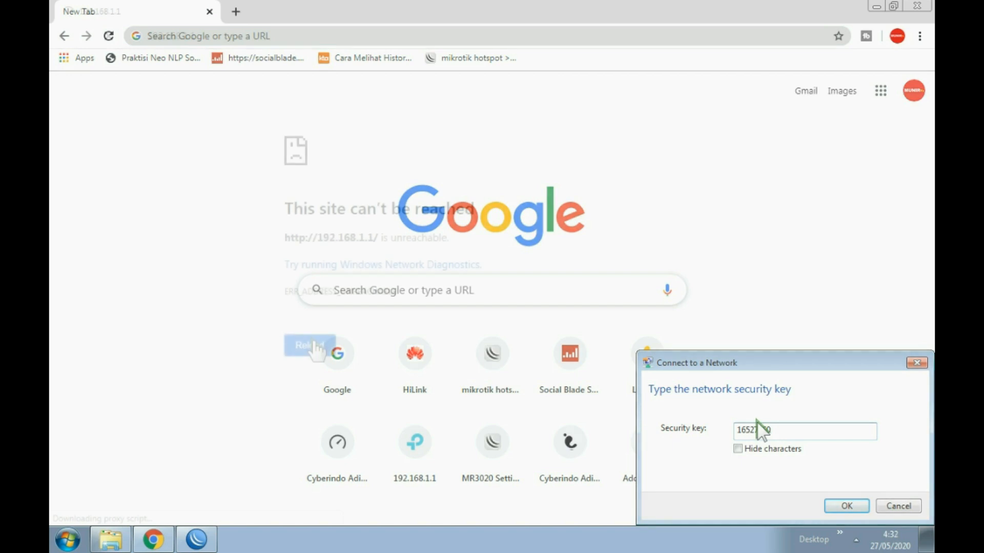
click(847, 506)
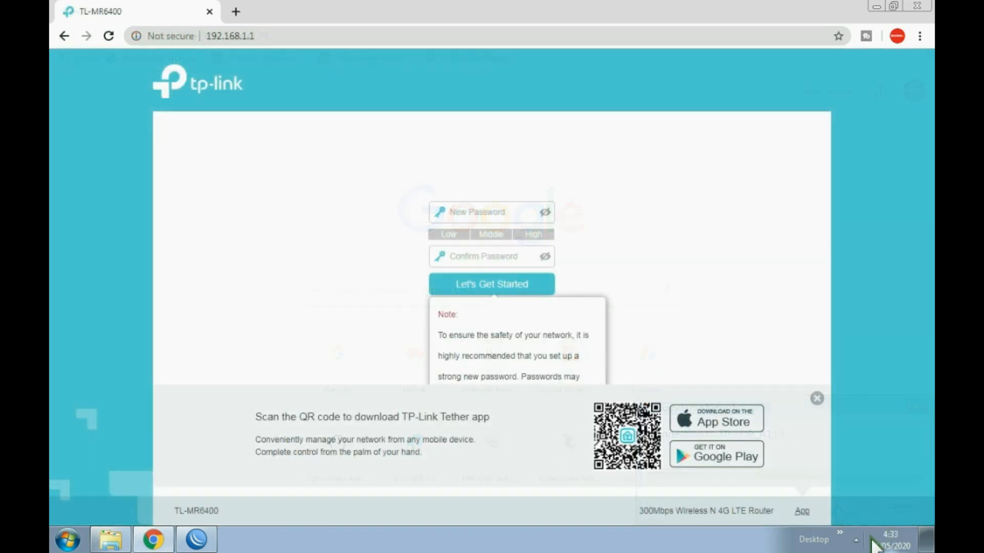
- Dismiss the Tether QR banner and check the tray wireless network list
click(817, 399)
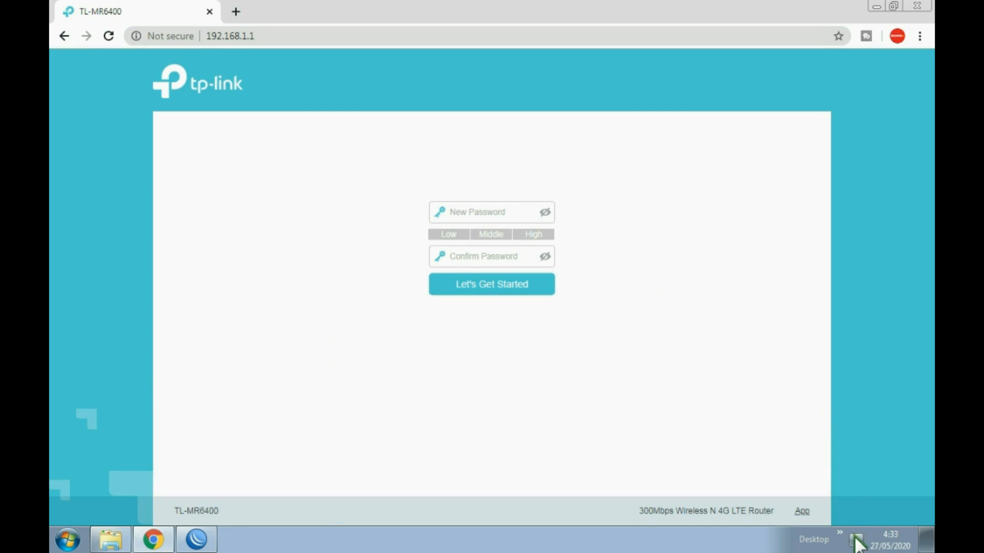
click(856, 540)
click(845, 435)
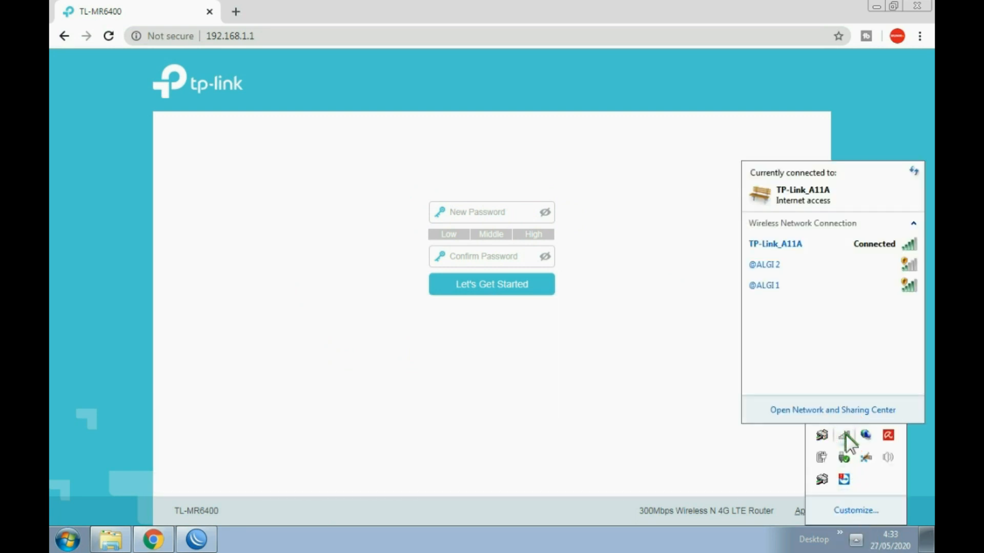
mouse_move(795, 268)
- Enter and confirm a new router login password to start Quick Setup
click(477, 212)
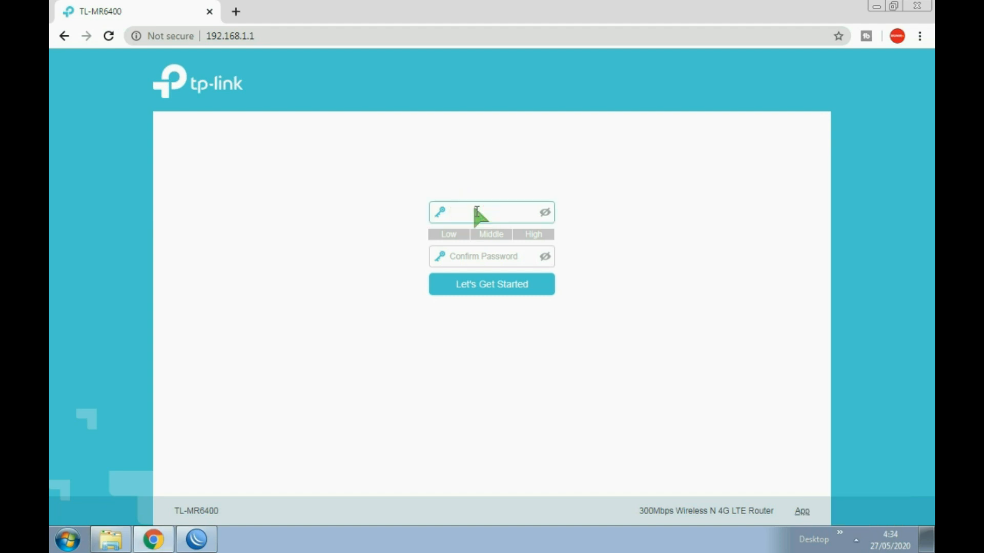
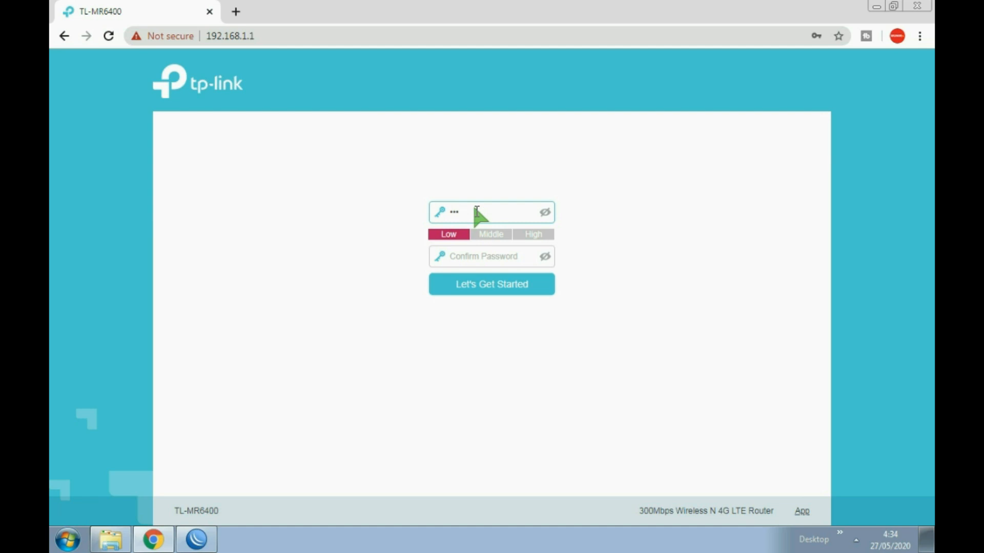
click(476, 259)
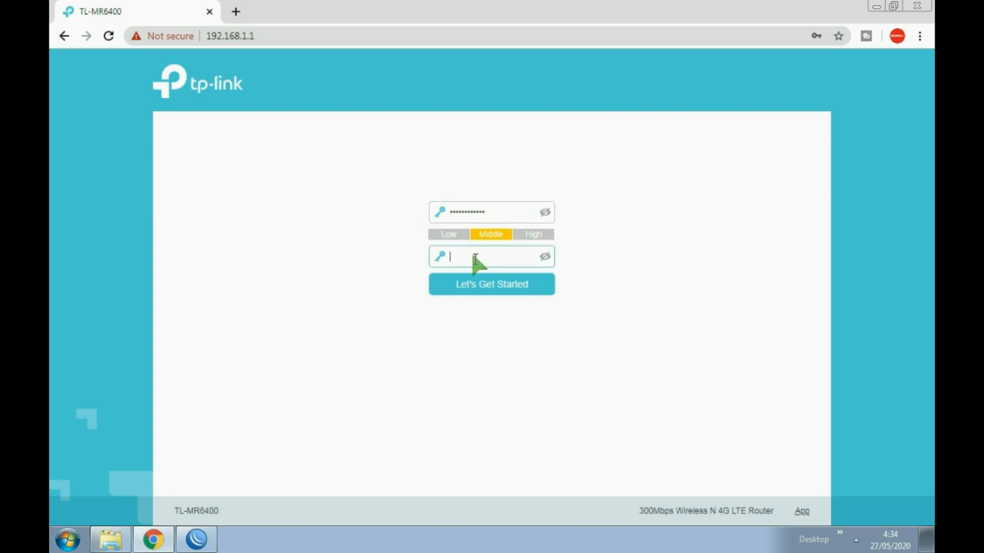
click(508, 283)
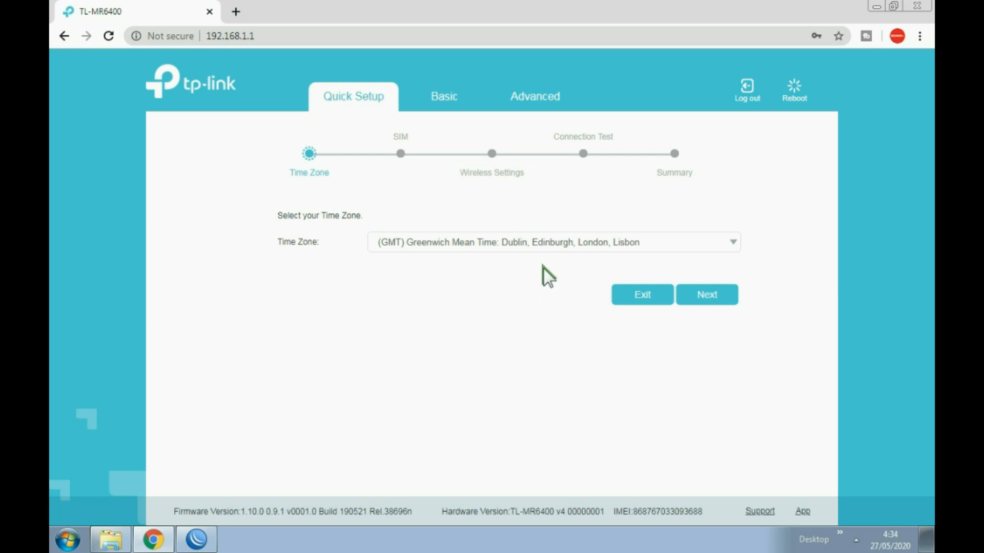
- Choose the (GMT+07:00) Bangkok time zone and accept the default TELKOMSEL SIM profile
click(532, 248)
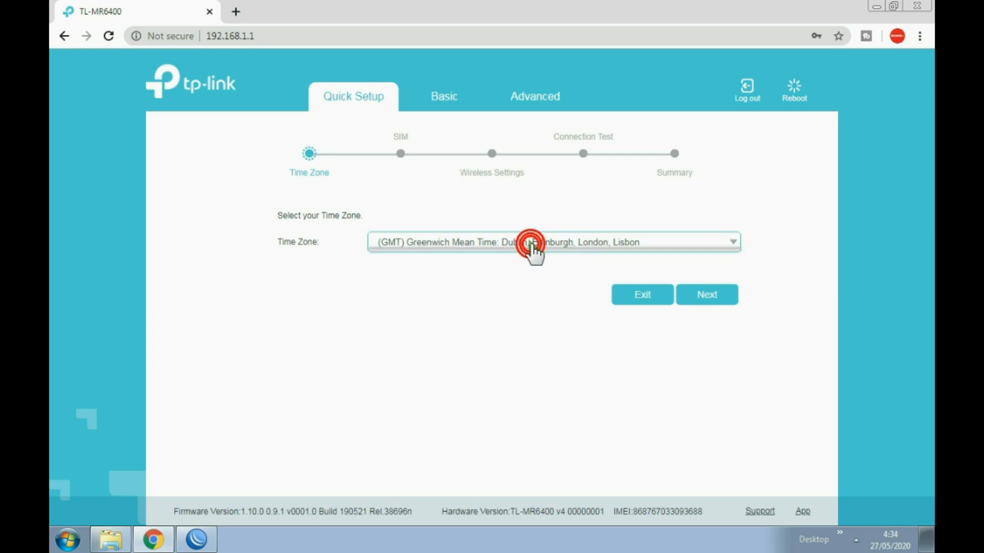
scroll(493, 304, down, 3)
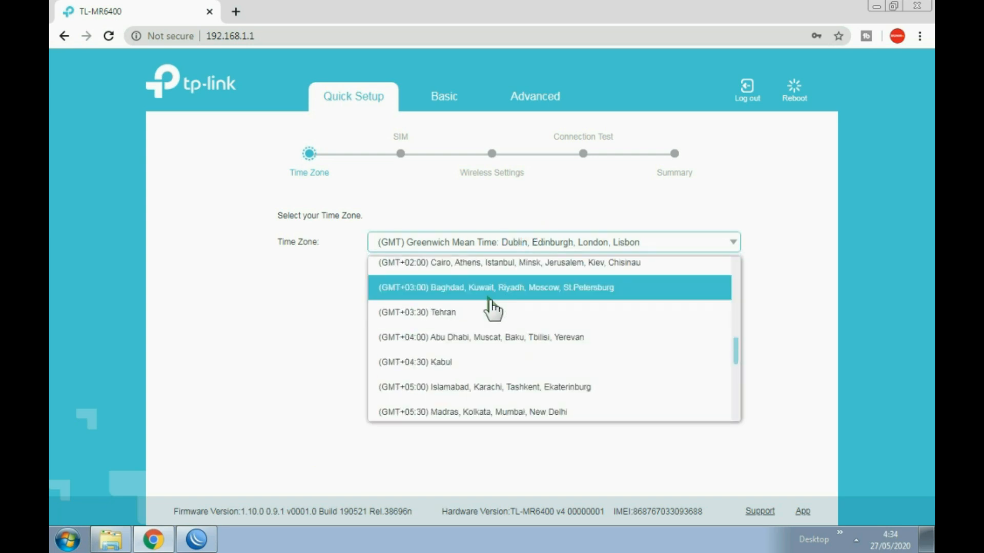
scroll(492, 308, down, 2)
scroll(491, 307, down, 3)
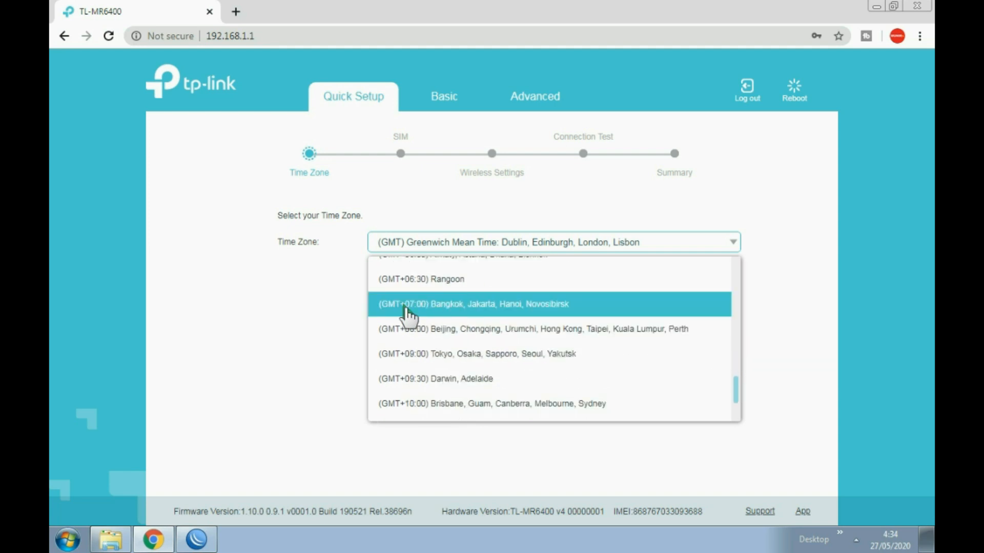
click(492, 309)
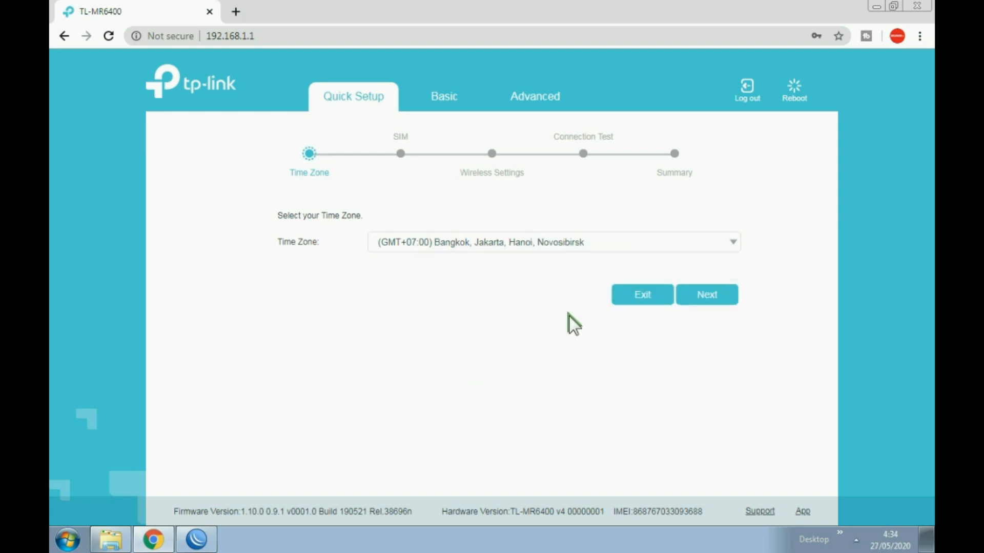
click(712, 295)
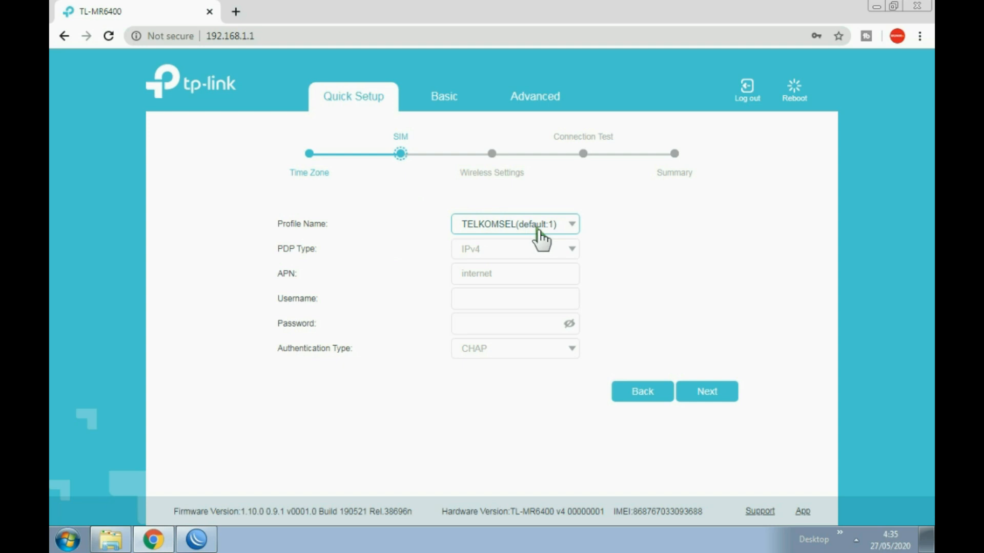
click(708, 391)
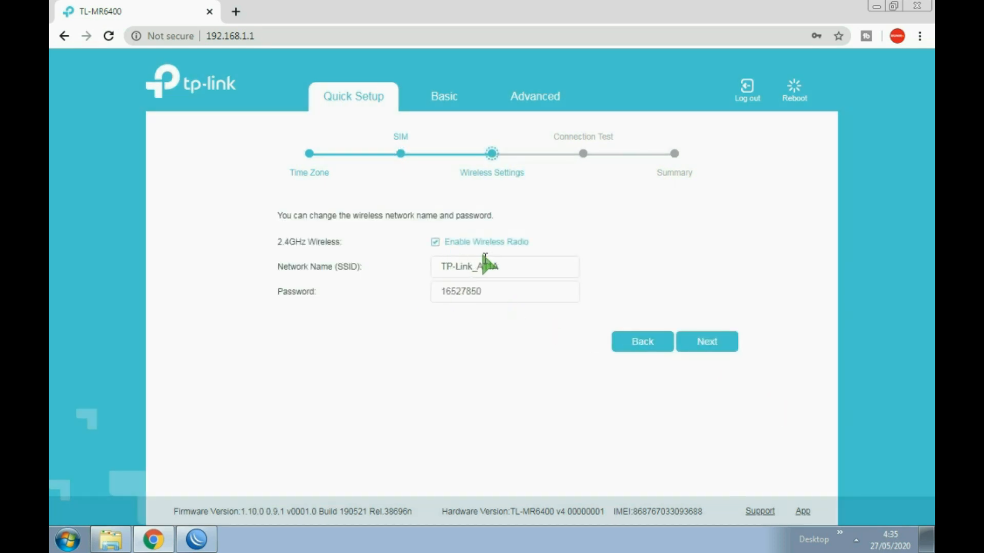
click(435, 242)
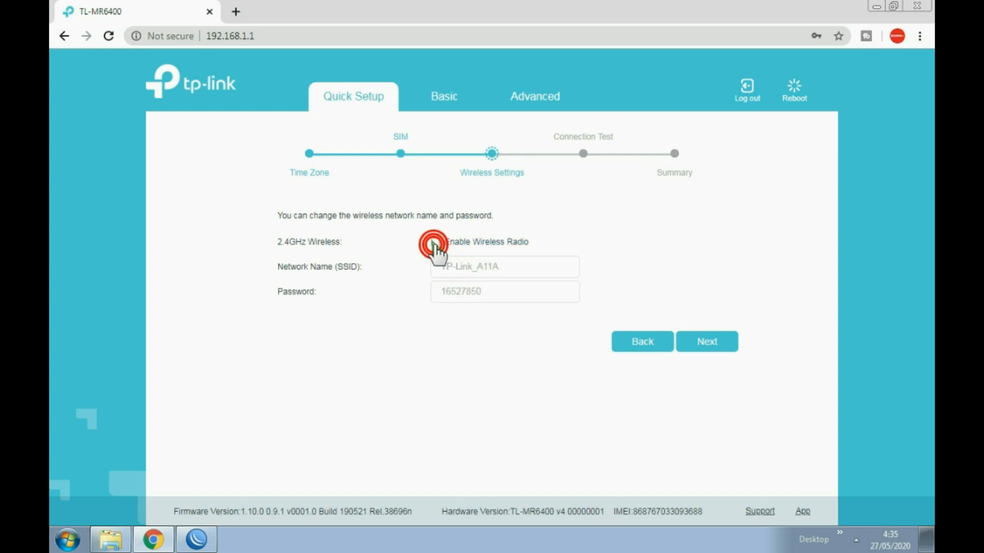
click(435, 242)
click(435, 243)
click(435, 242)
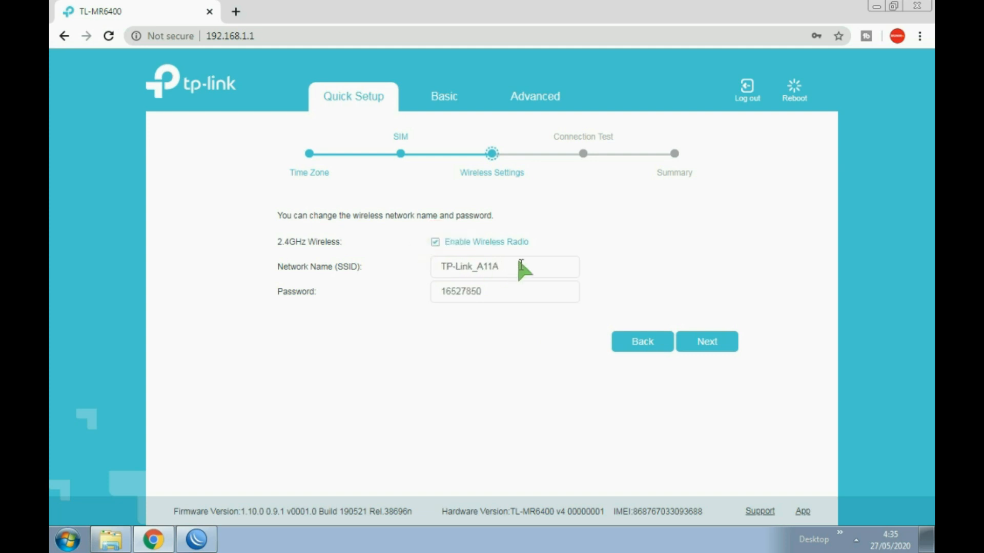
drag(521, 268, 380, 277)
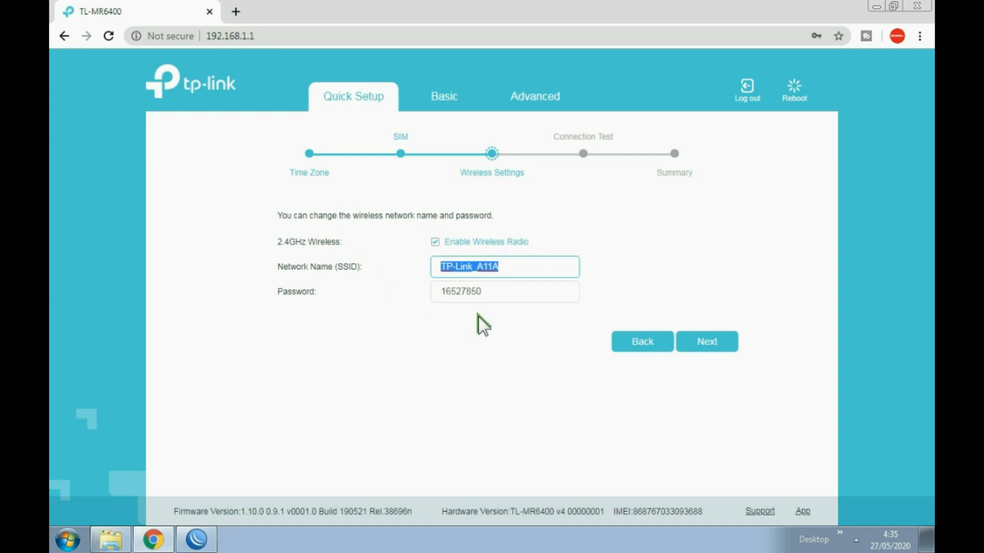
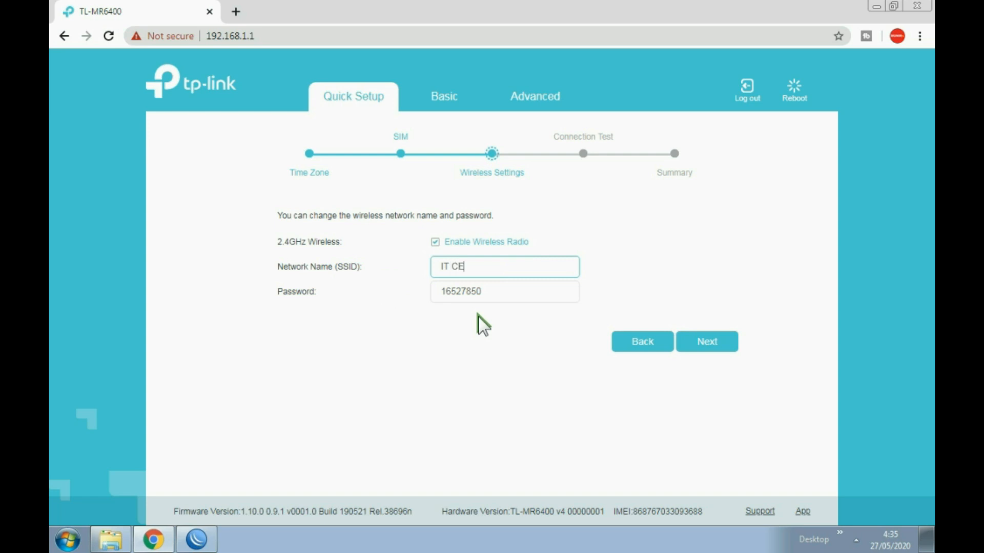
drag(515, 298, 385, 287)
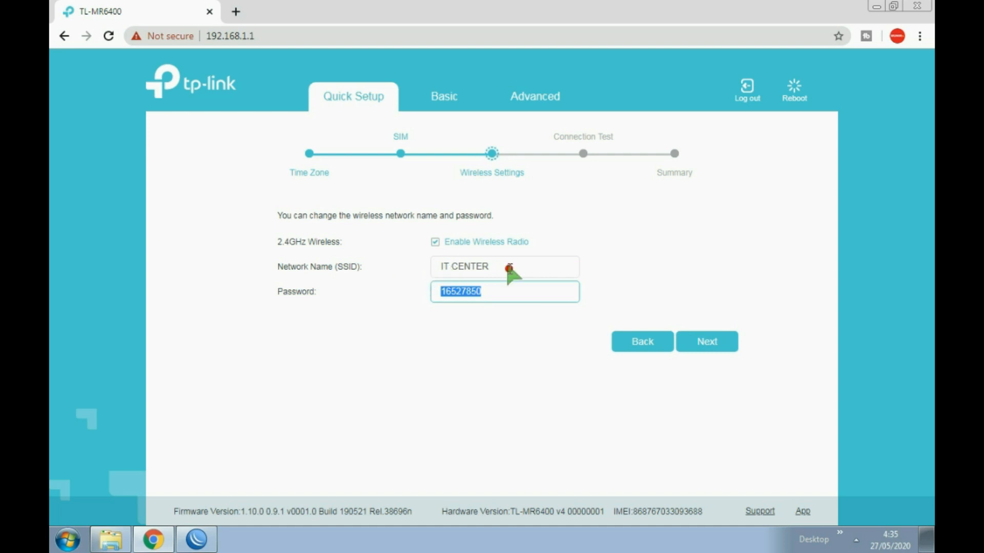
drag(505, 267, 388, 262)
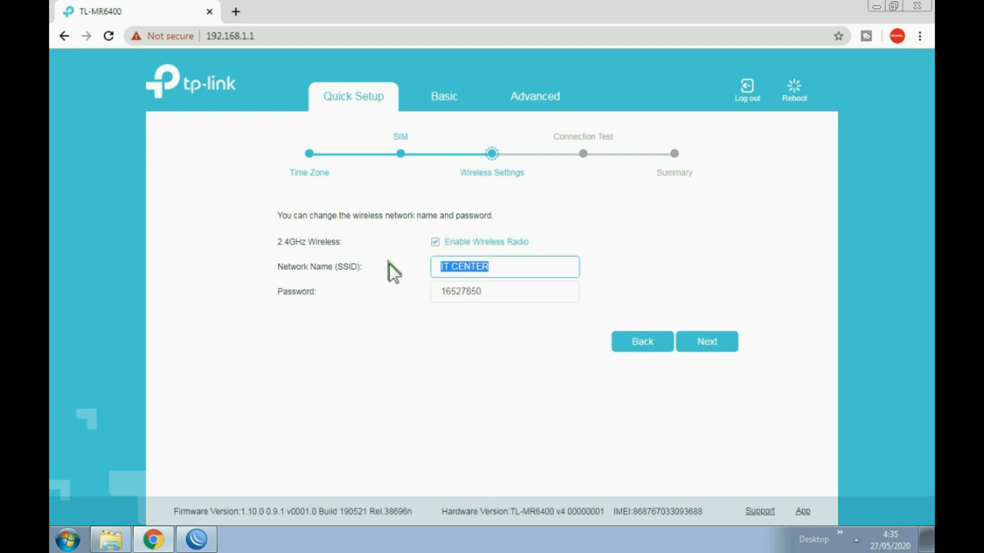
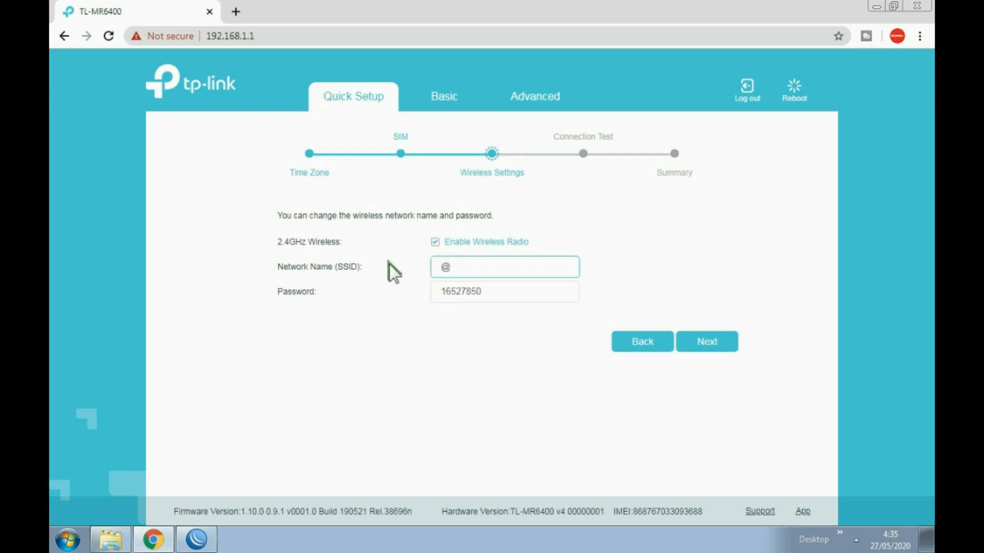
- Replace the wireless password with a new one and save the wireless settings
double_click(500, 292)
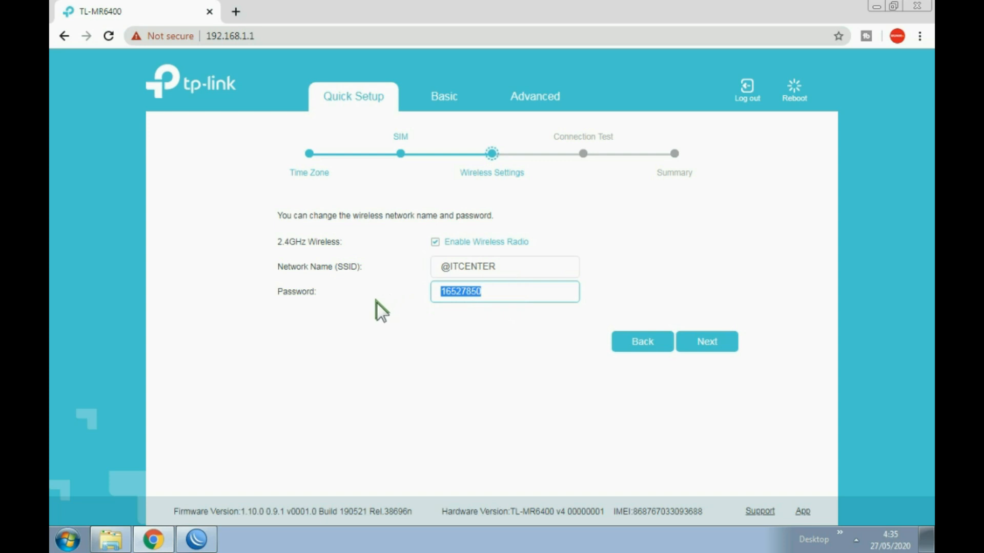
click(700, 344)
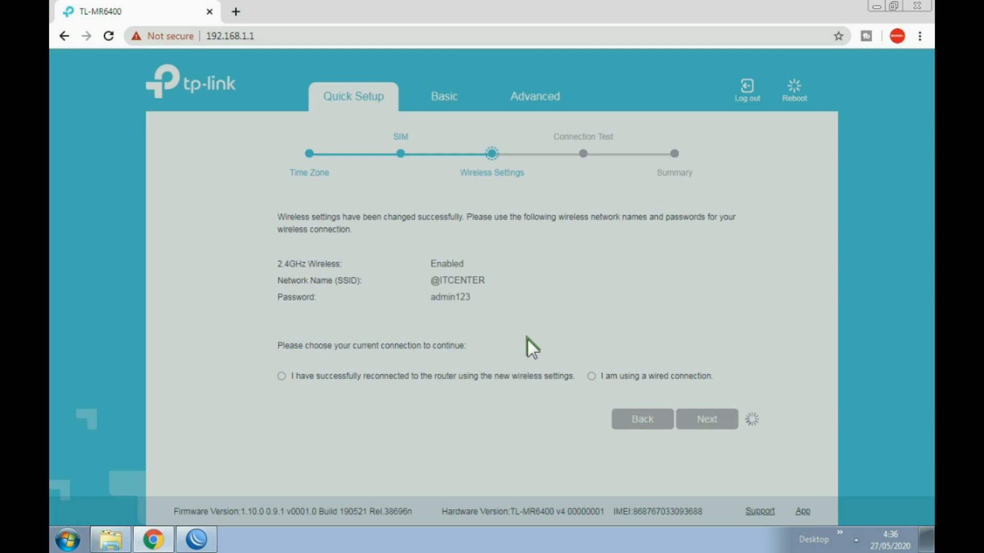
click(855, 540)
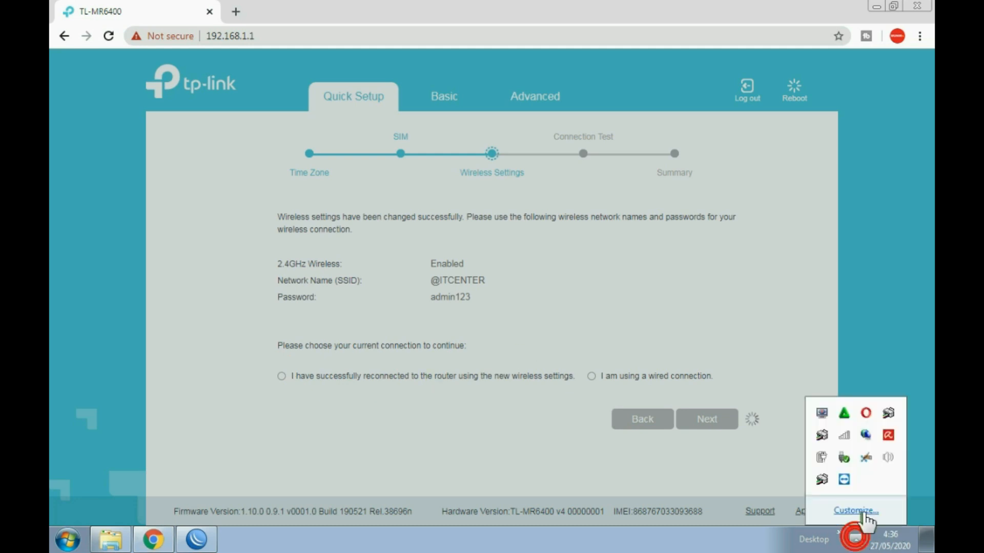
click(842, 436)
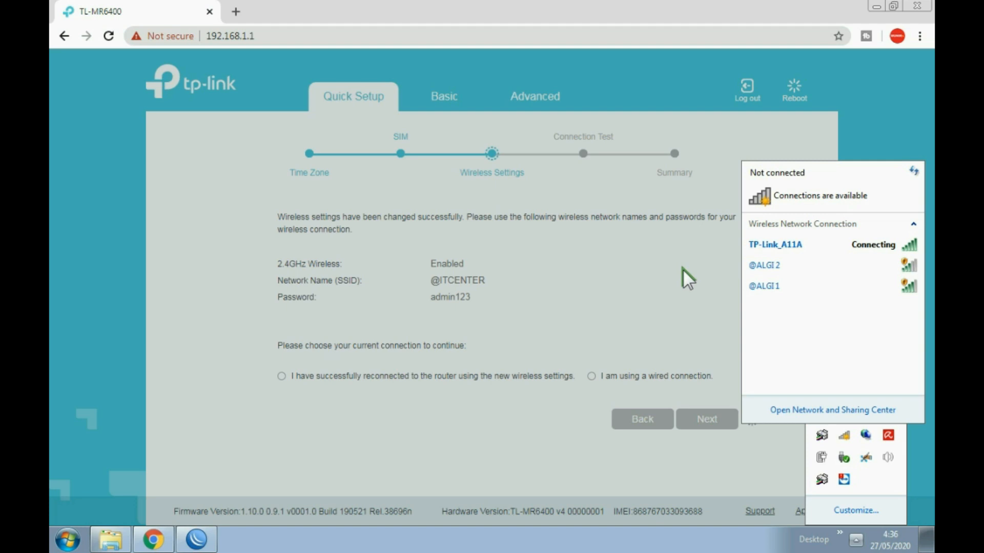
click(682, 268)
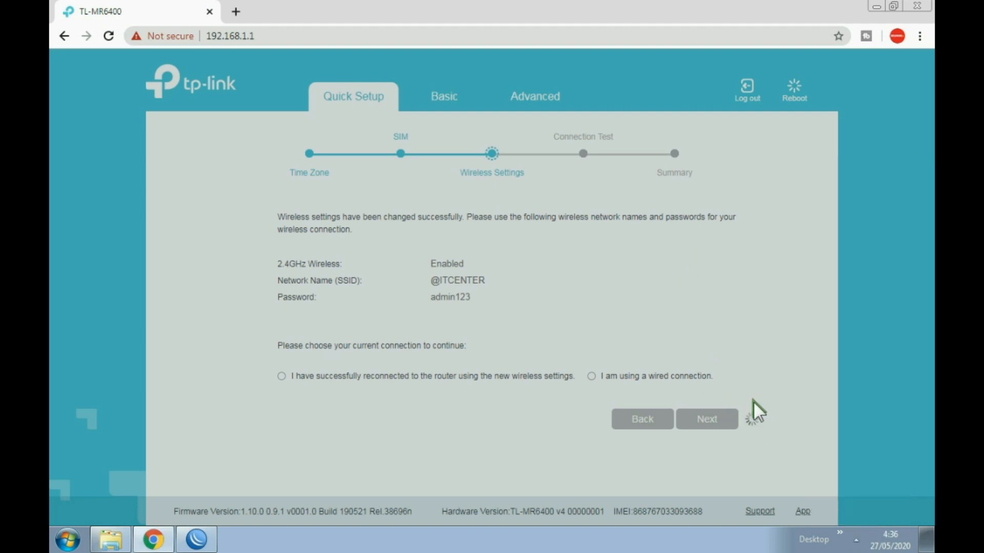
click(591, 376)
click(859, 541)
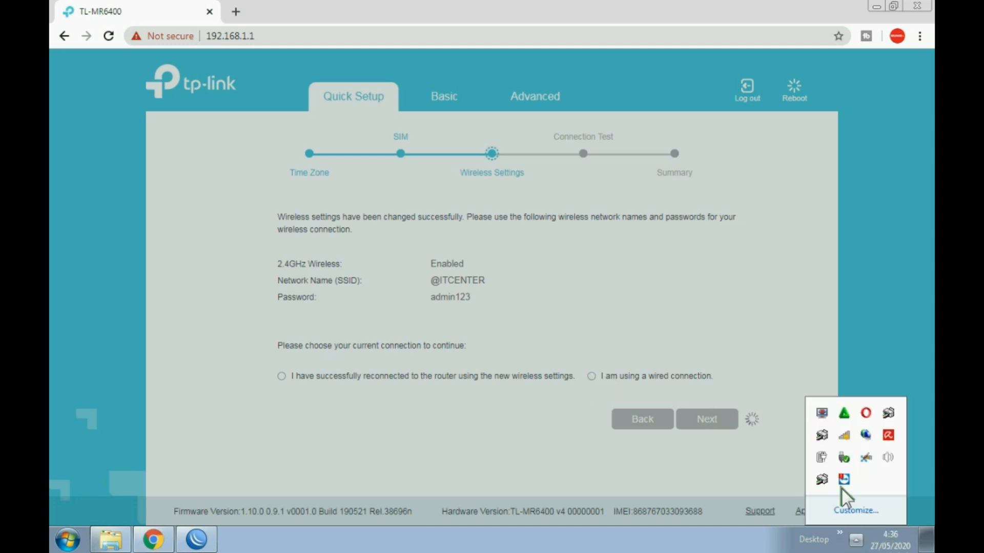
click(844, 435)
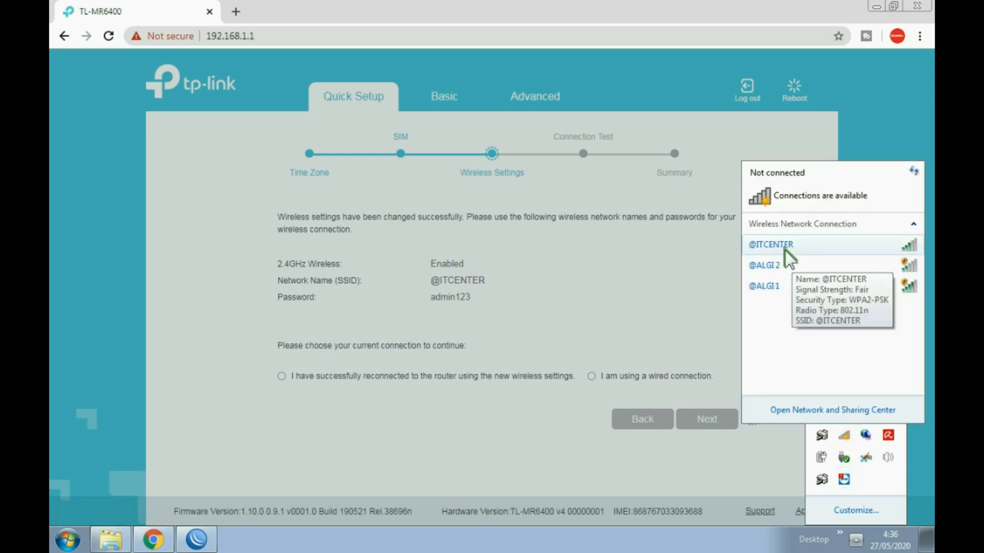
click(792, 245)
click(897, 265)
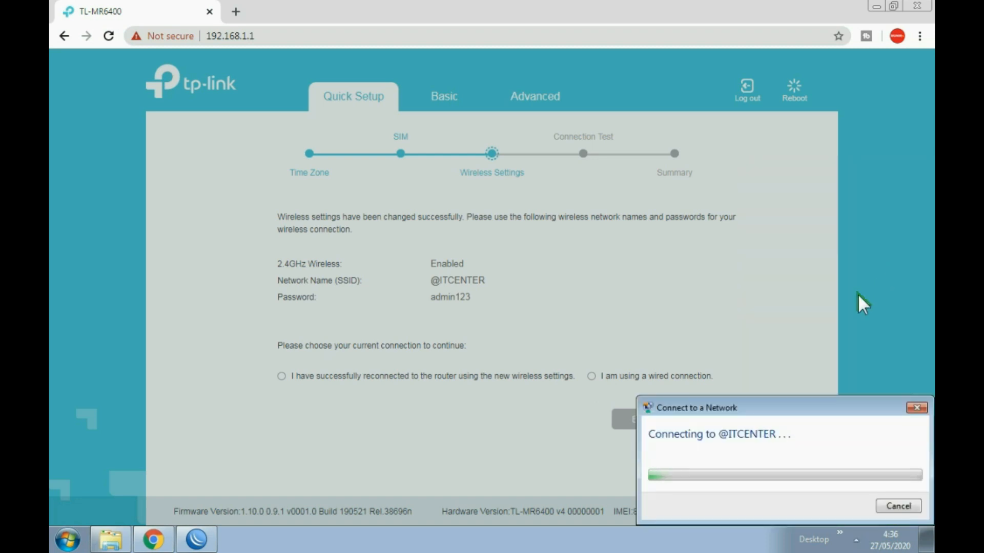
drag(841, 405, 777, 233)
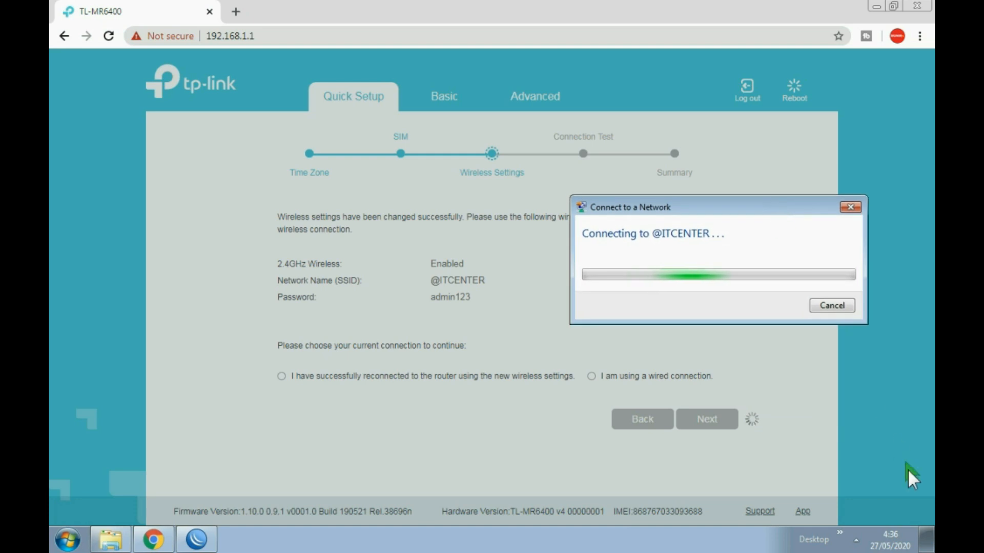
click(857, 541)
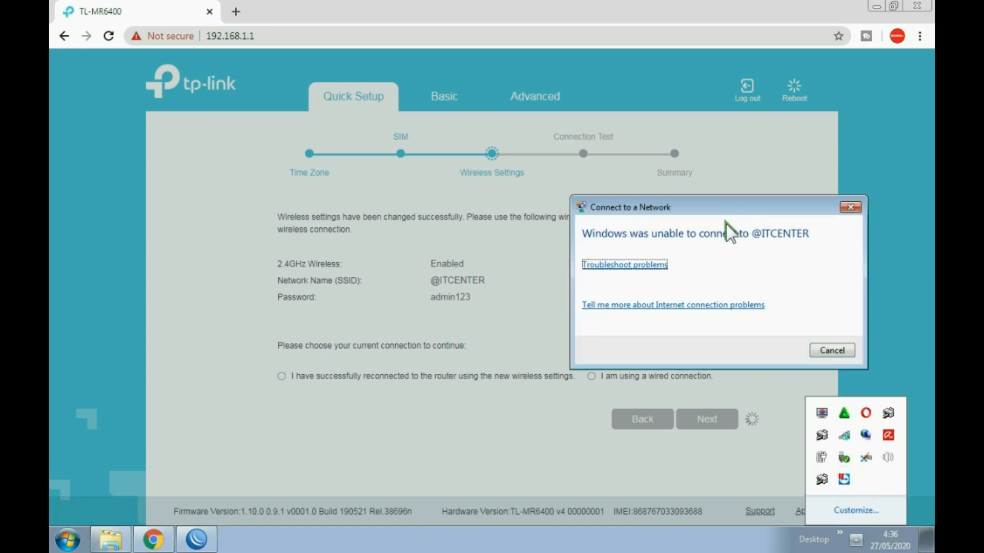
click(829, 350)
click(845, 434)
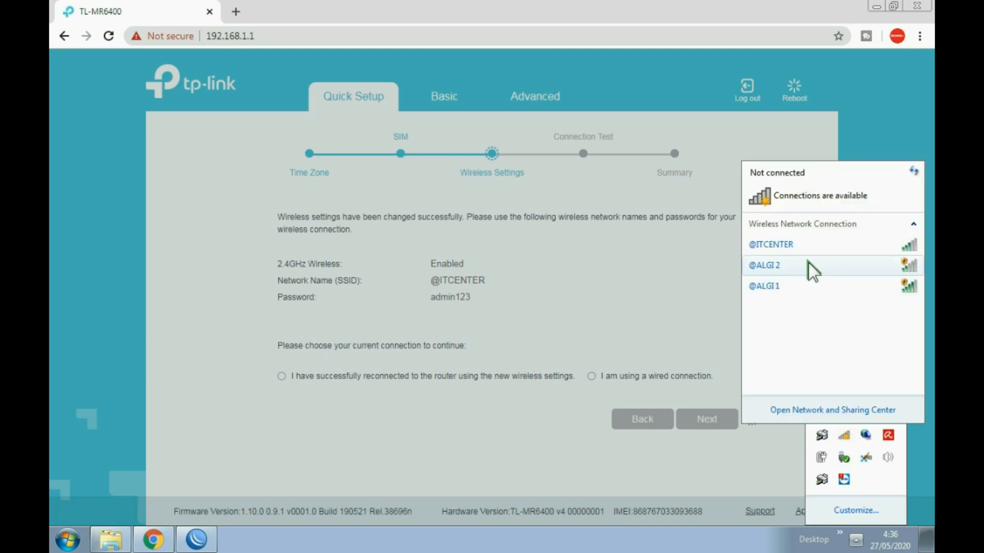
double_click(797, 246)
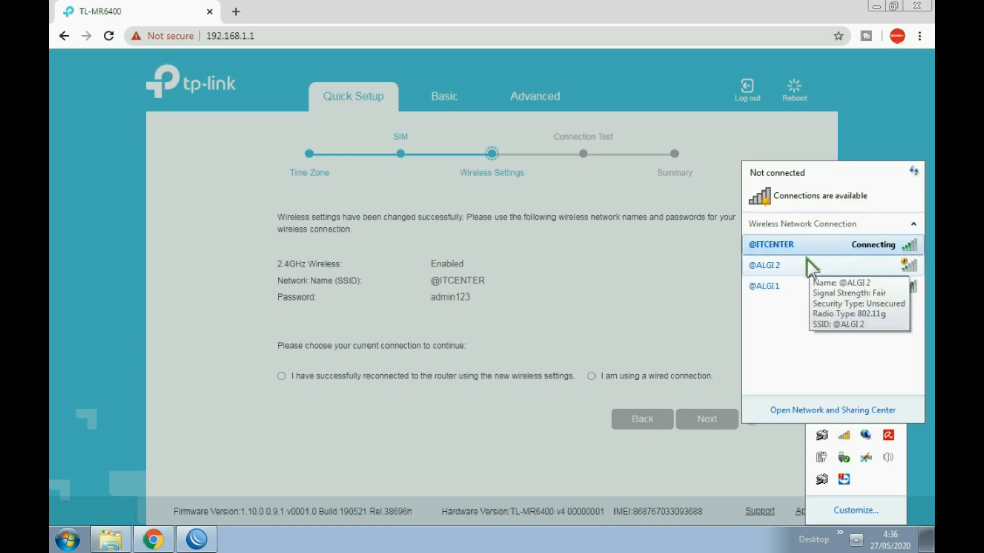
right_click(797, 247)
click(839, 257)
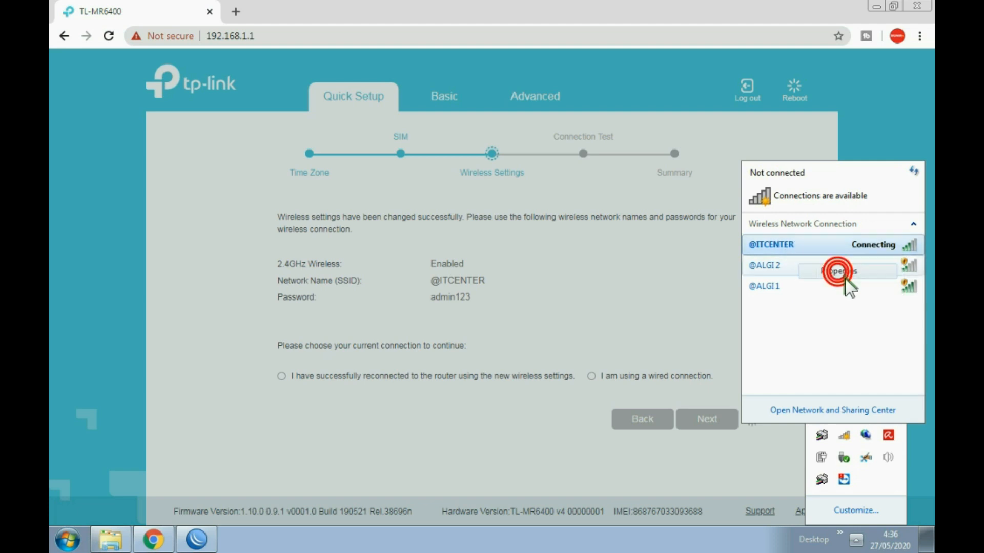
click(789, 248)
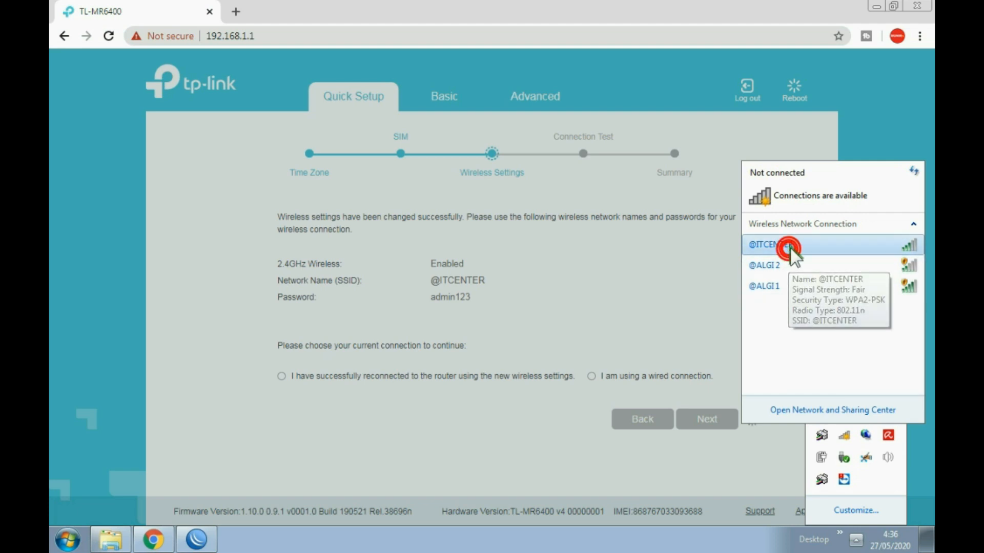
click(849, 253)
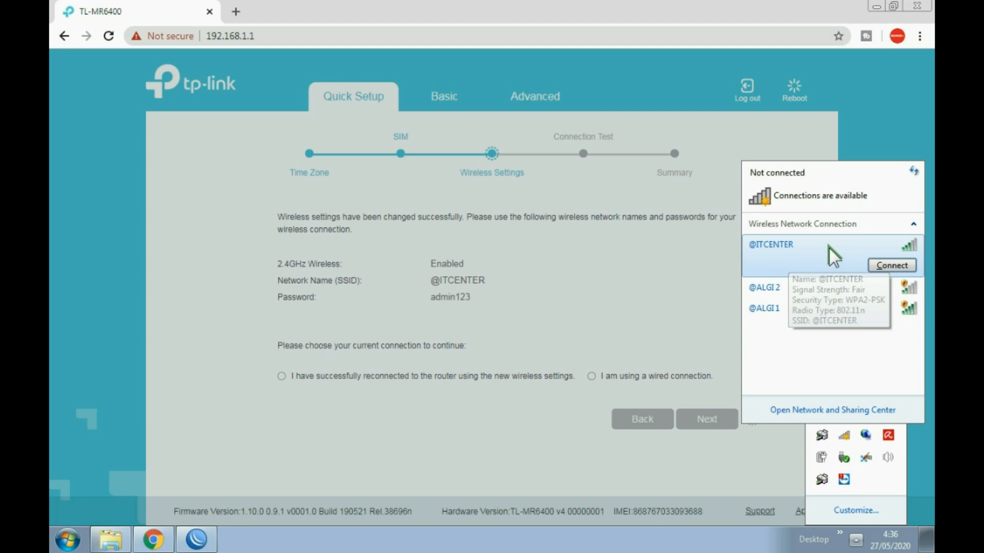
click(890, 263)
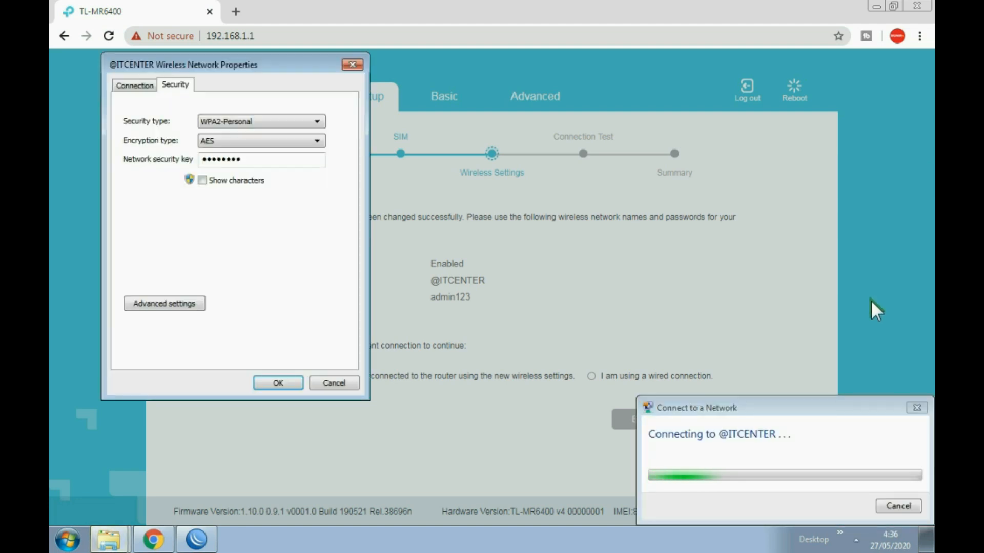
click(334, 384)
click(856, 539)
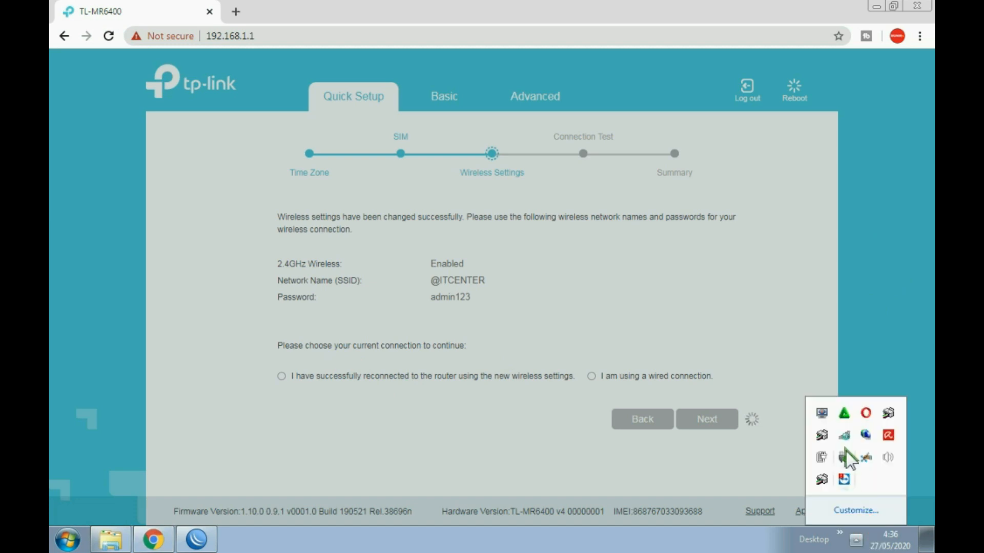
click(880, 379)
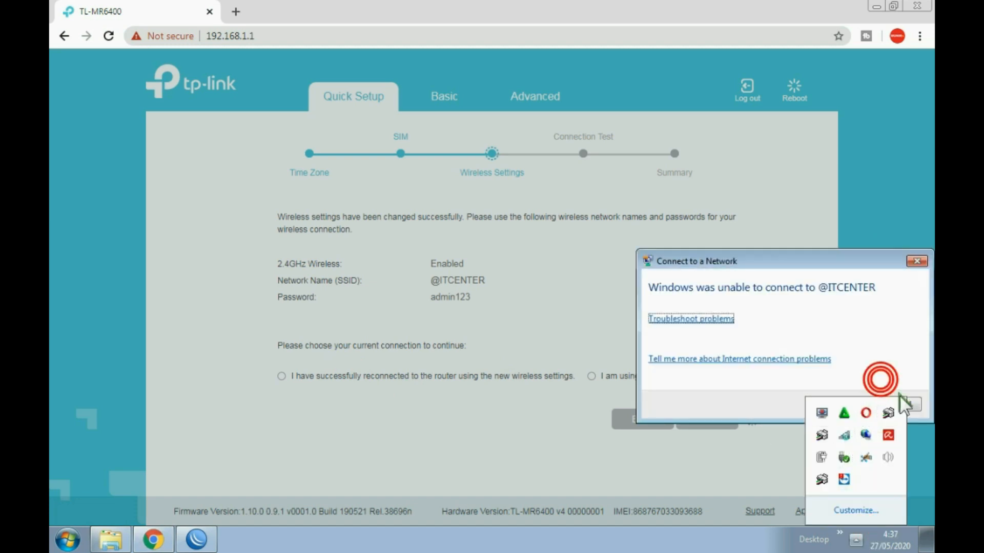
click(916, 409)
click(844, 436)
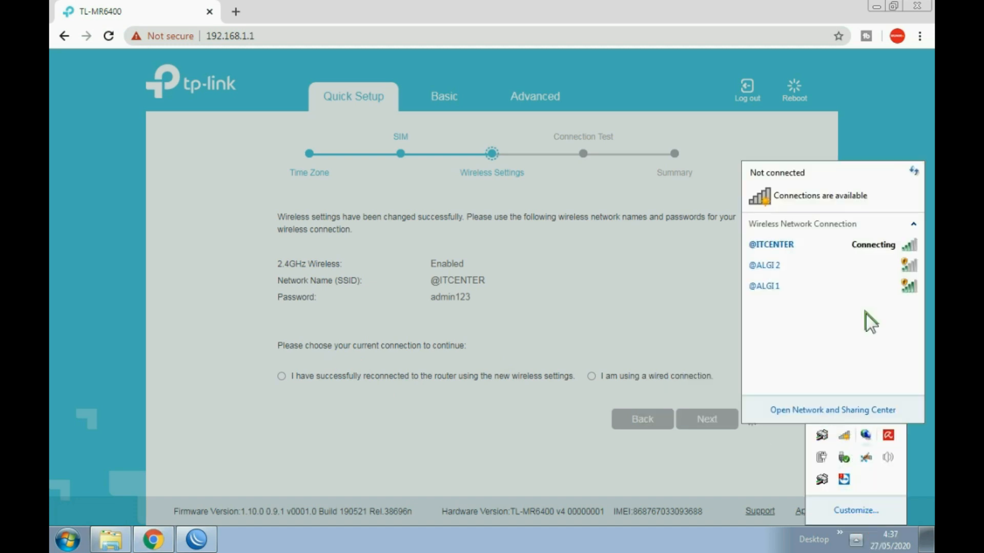
right_click(794, 245)
click(823, 263)
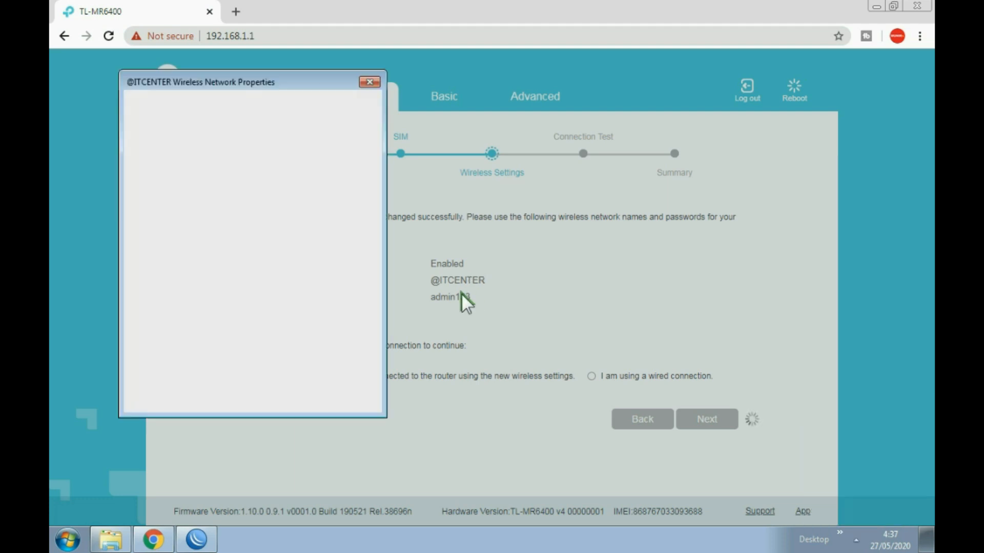
click(219, 199)
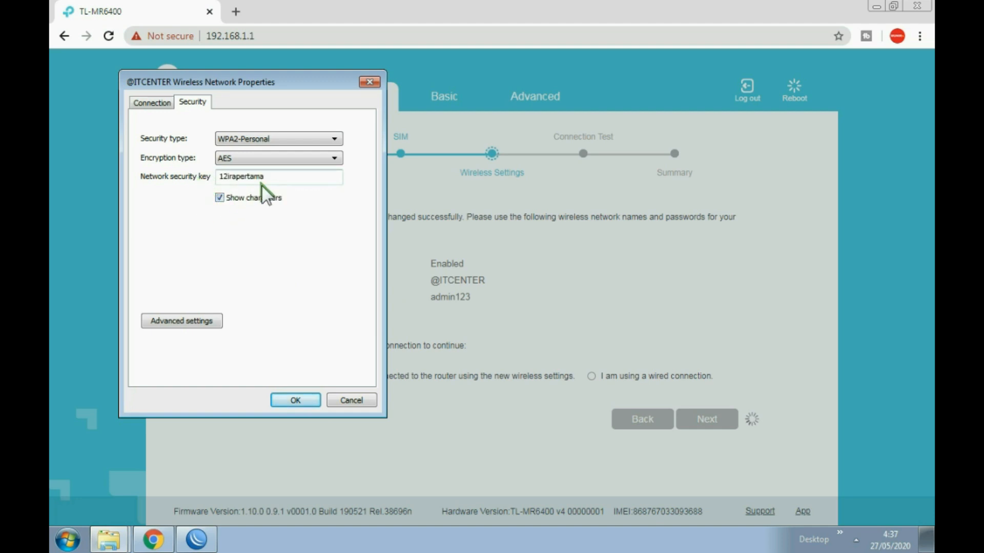
drag(333, 176, 140, 177)
click(287, 398)
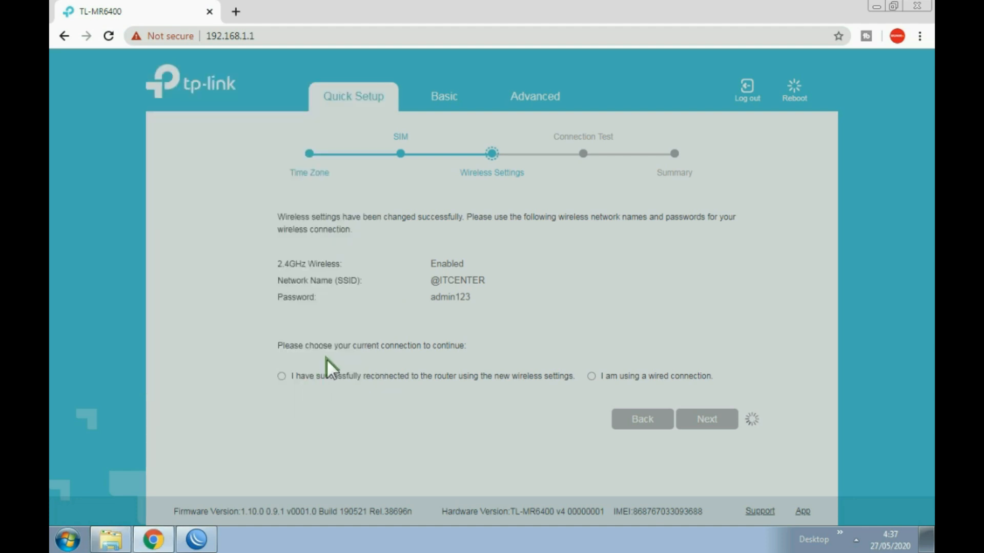
click(860, 535)
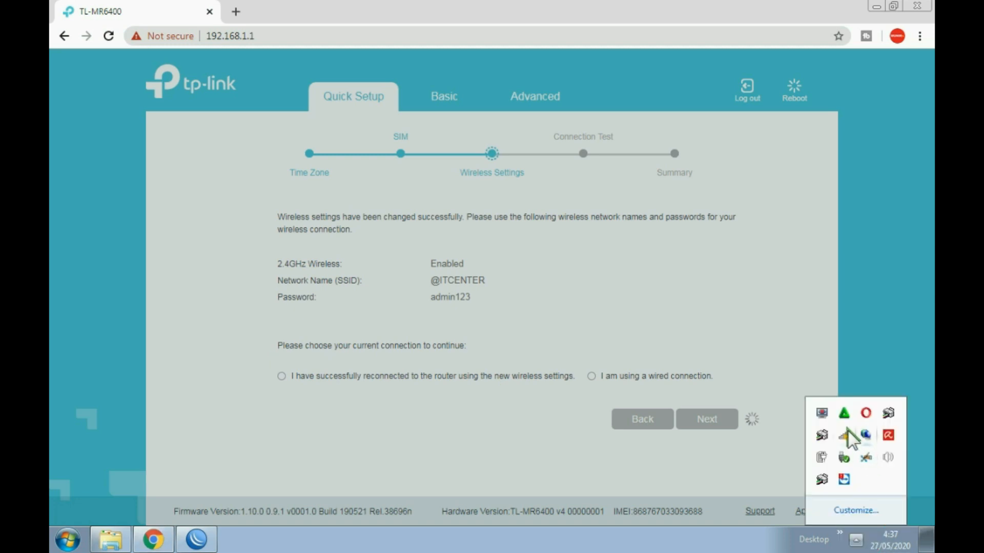
click(846, 432)
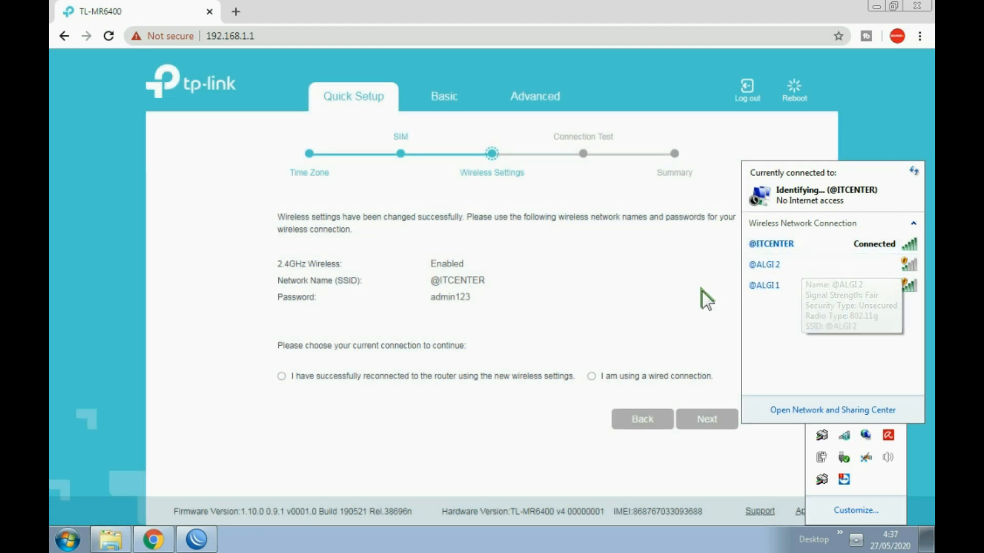
click(648, 267)
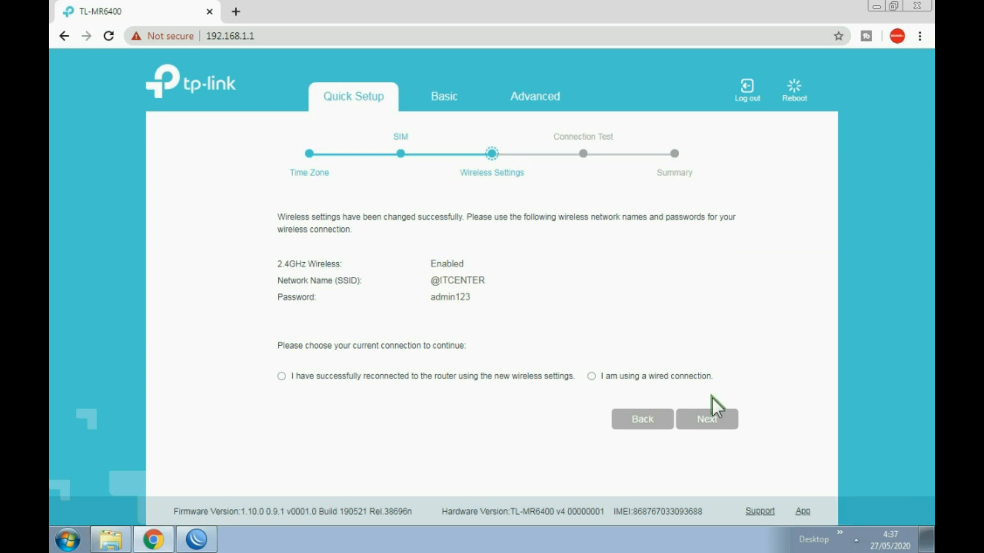
click(281, 377)
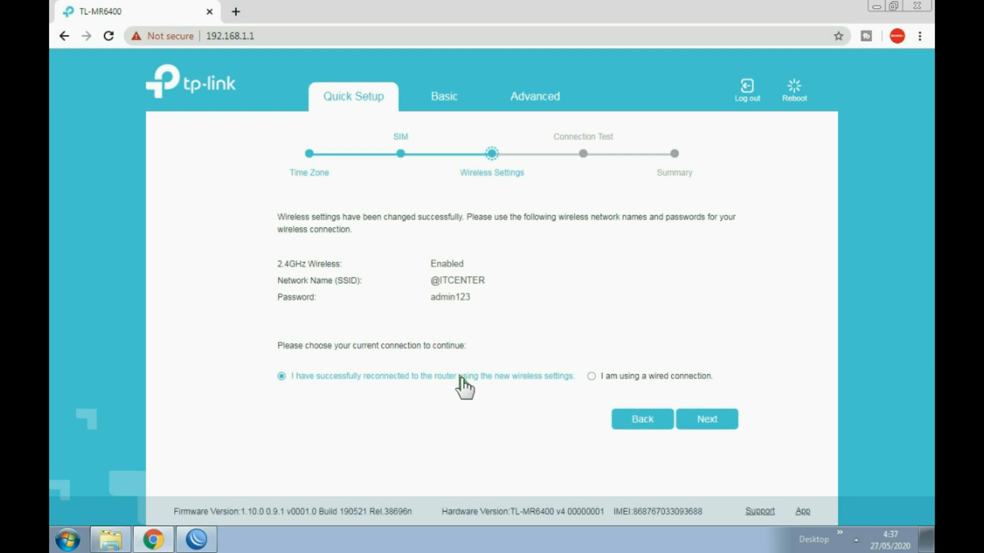
click(720, 423)
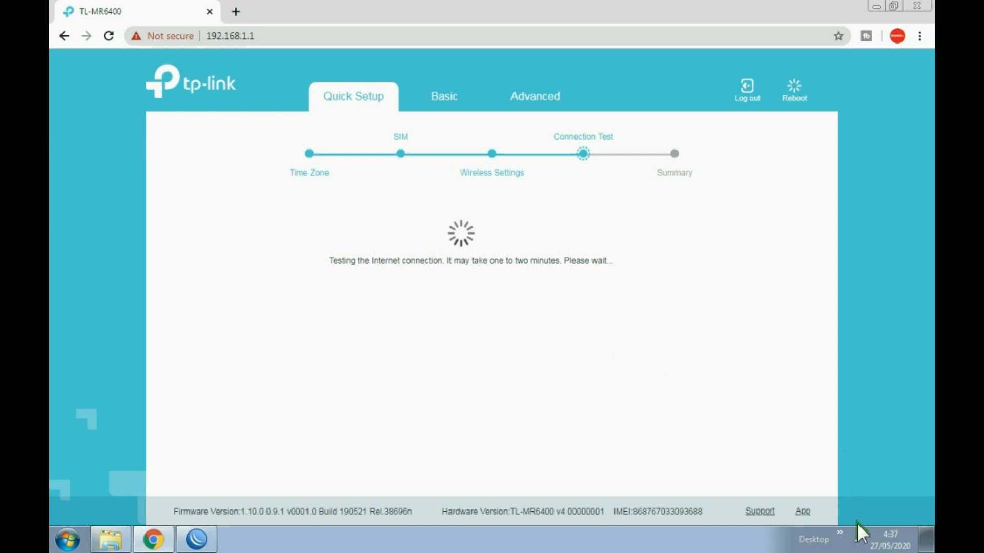
click(856, 539)
click(850, 433)
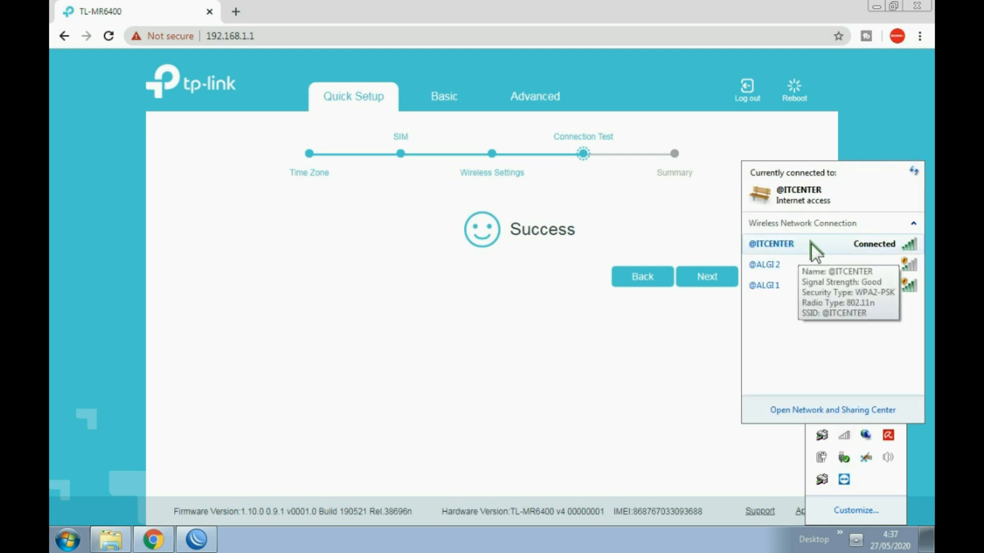
click(534, 234)
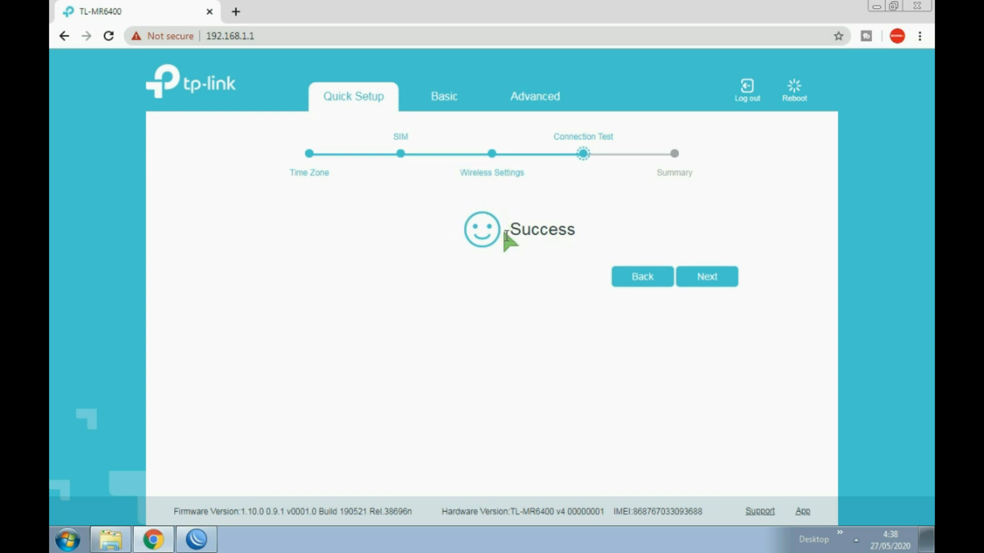
click(707, 279)
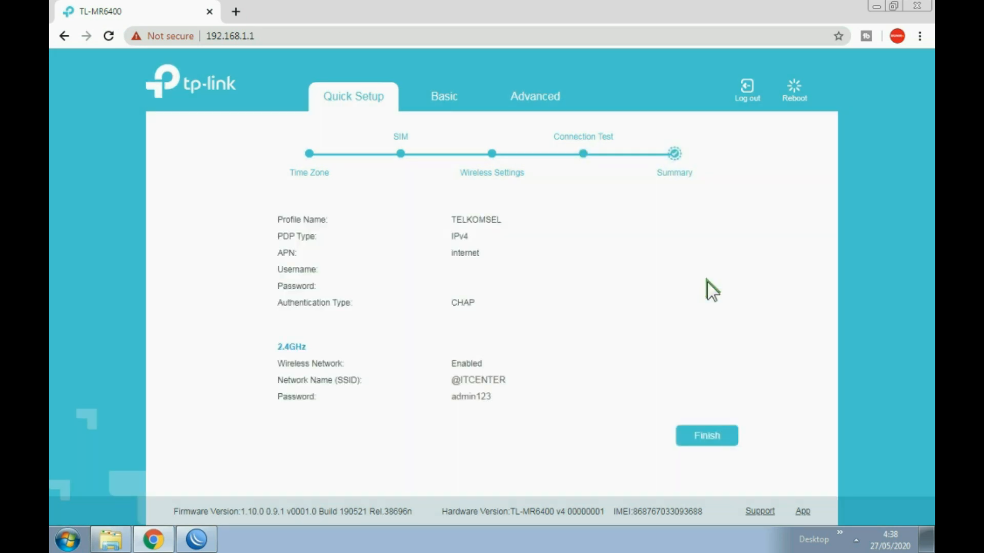
- Finish Quick Setup and view the Advanced Status page for 3G/4G, Internet and Wireless
click(713, 436)
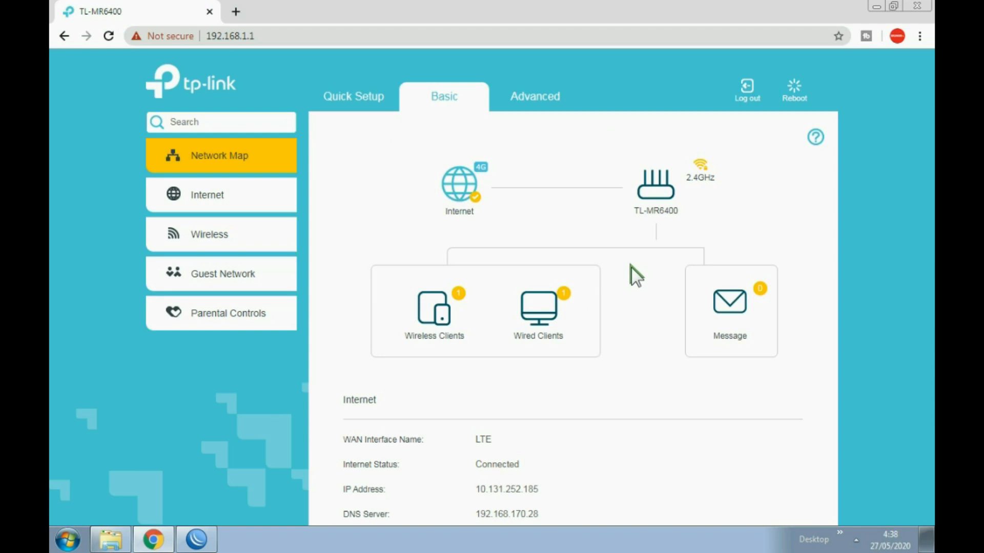
click(542, 97)
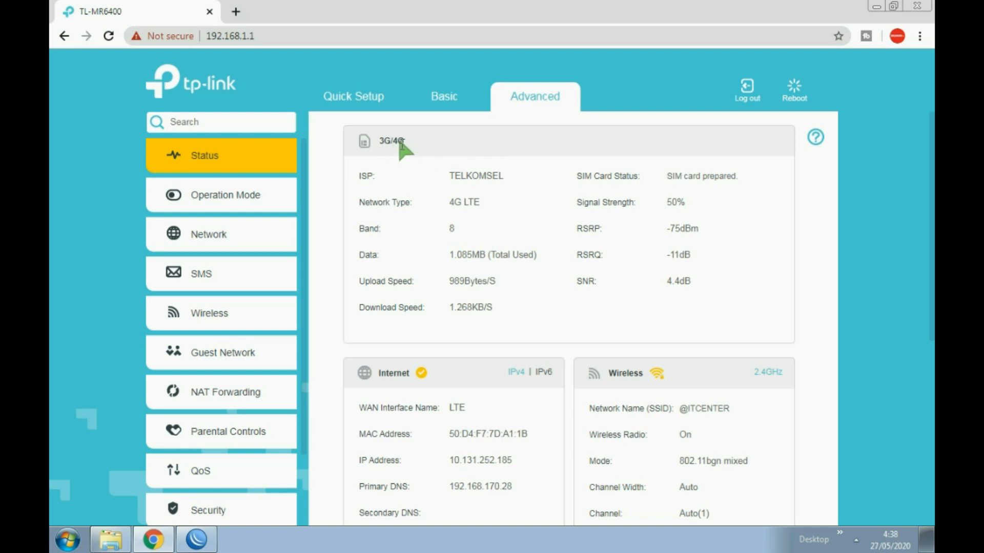
- Scroll through the Status panels, highlighting the ISP name to review it
scroll(512, 238, down, 3)
scroll(514, 240, down, 3)
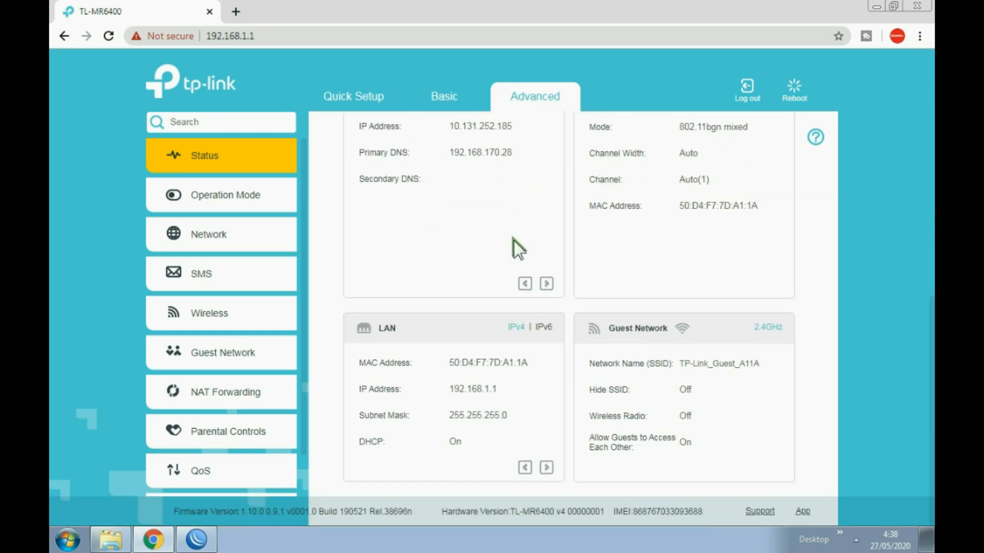
scroll(516, 308, up, 6)
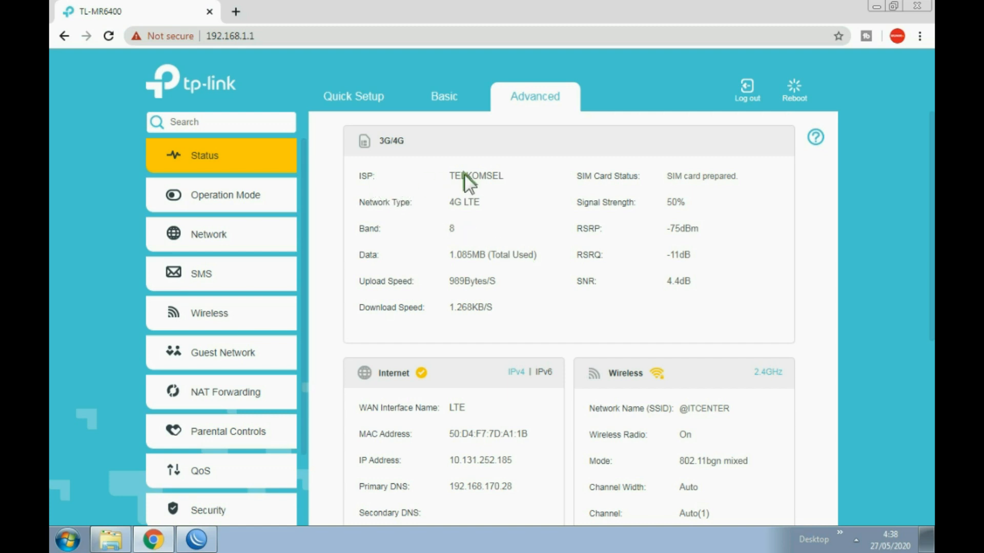
drag(452, 177, 504, 174)
click(457, 229)
scroll(518, 232, down, 2)
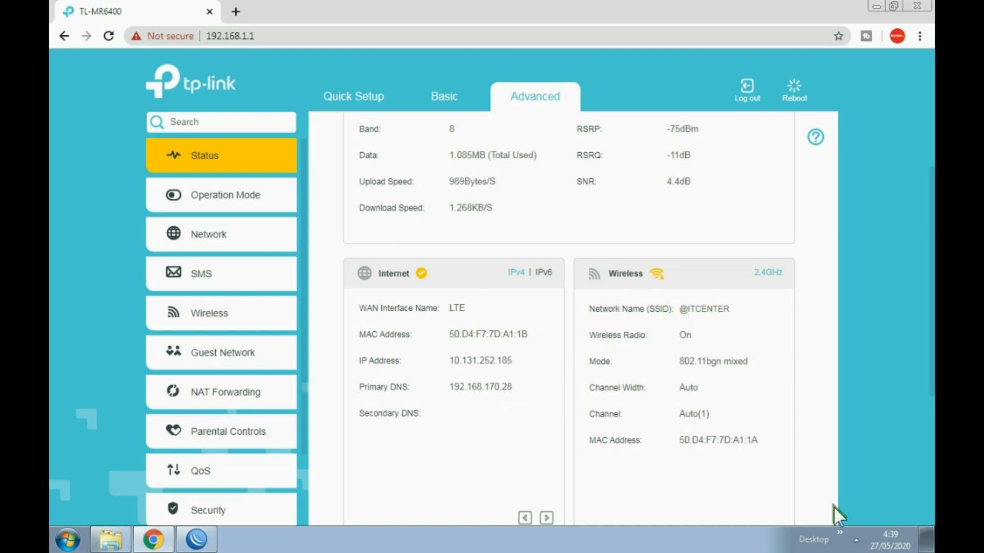
- Check the tray Wi-Fi list and open Operation Mode, showing 3G/4G Router Mode
click(855, 540)
click(845, 435)
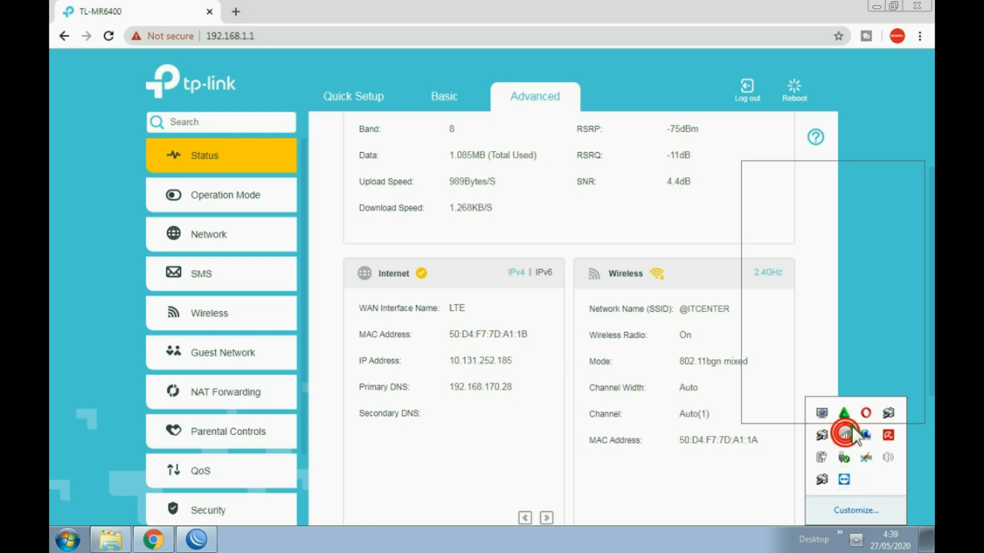
click(678, 197)
scroll(665, 279, down, 3)
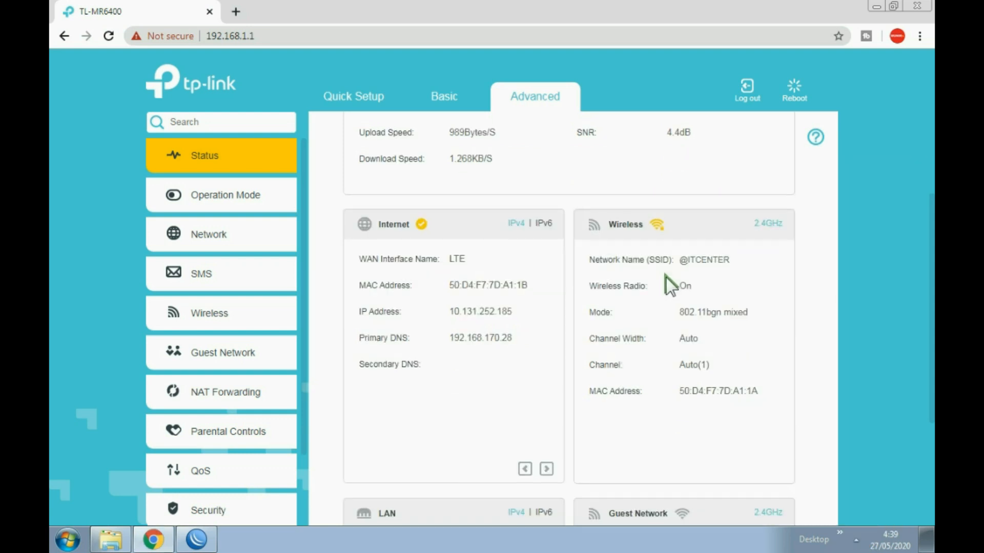
scroll(674, 268, up, 3)
scroll(332, 219, up, 1)
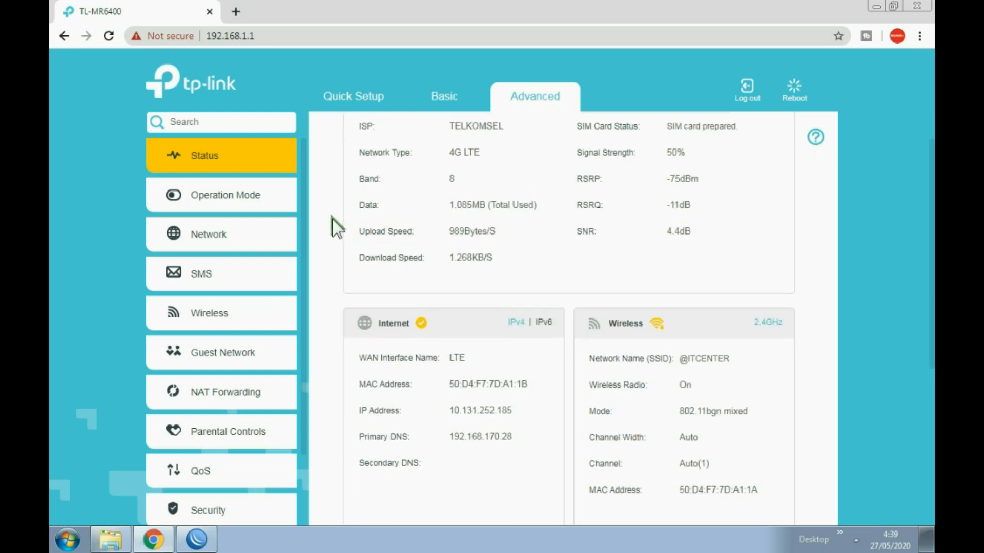
click(250, 199)
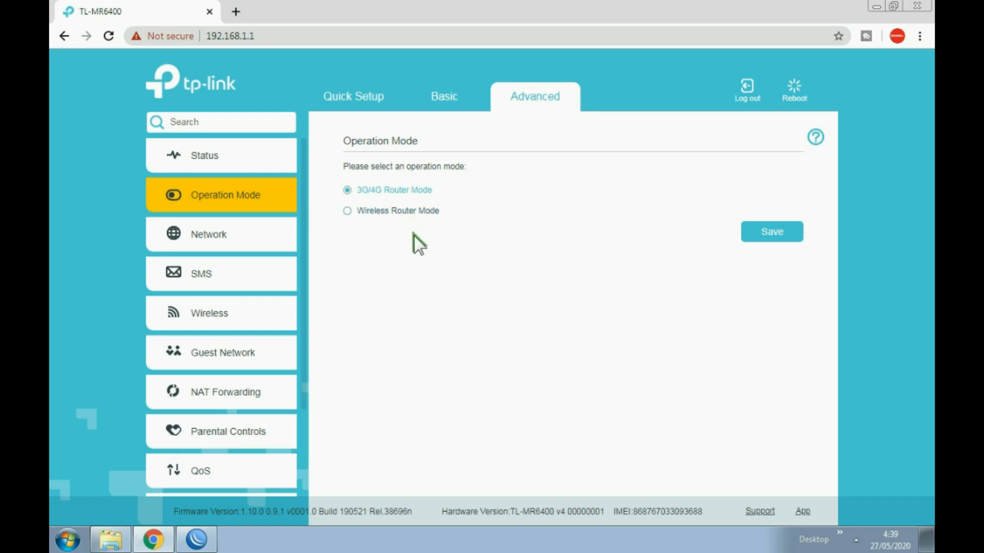
- Review Internet (4G Preferred) and Data Settings, toggling Data Limit on and off, ending on LAN Settings
click(228, 235)
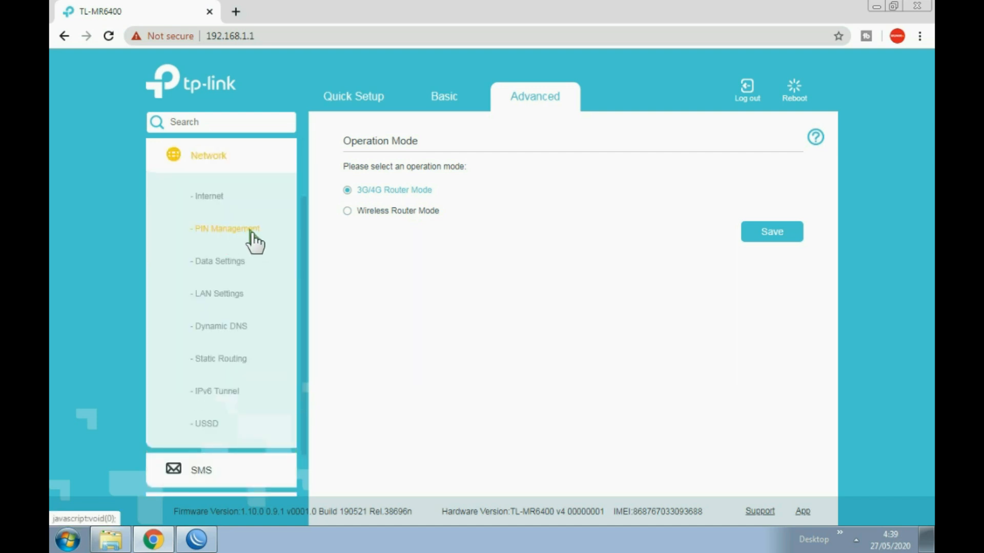
click(217, 202)
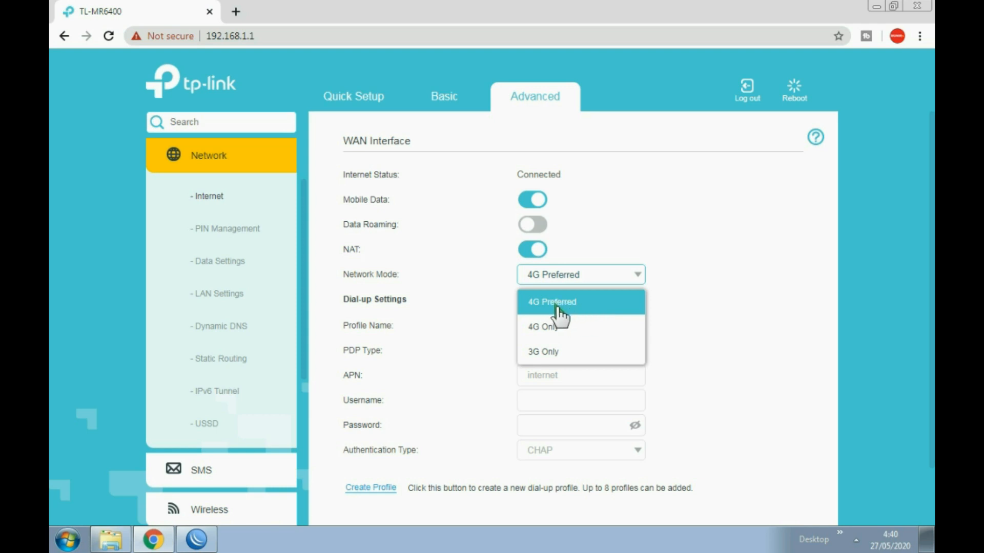
click(664, 222)
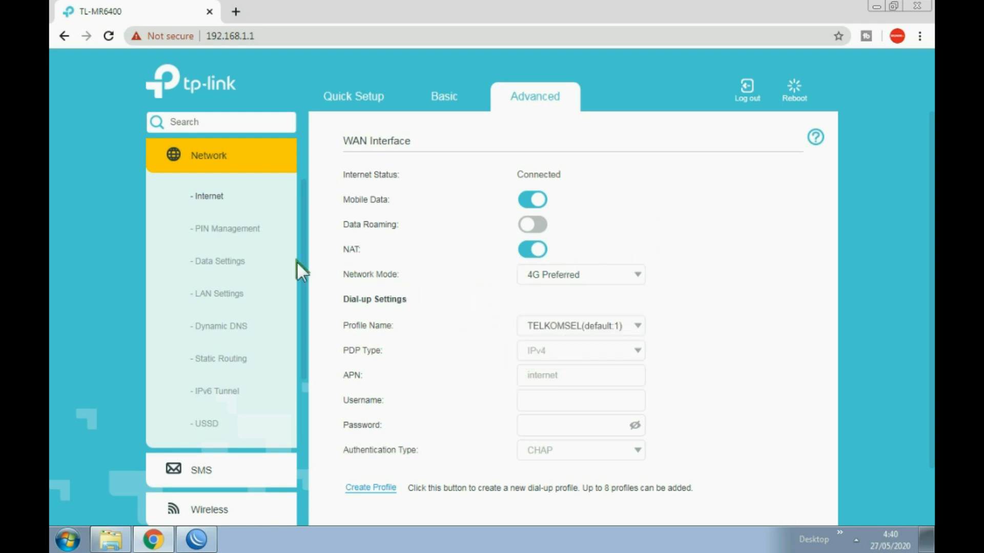
click(238, 268)
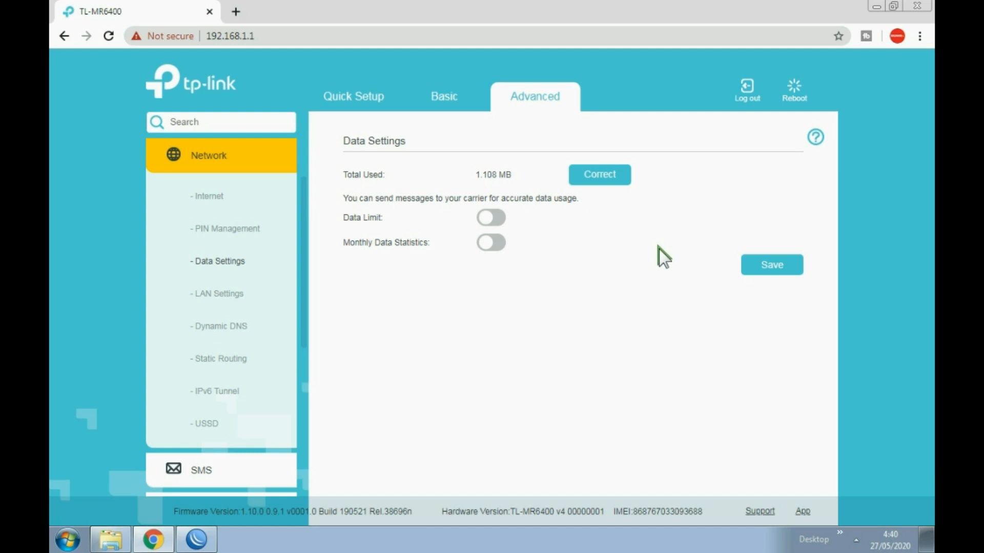
click(497, 220)
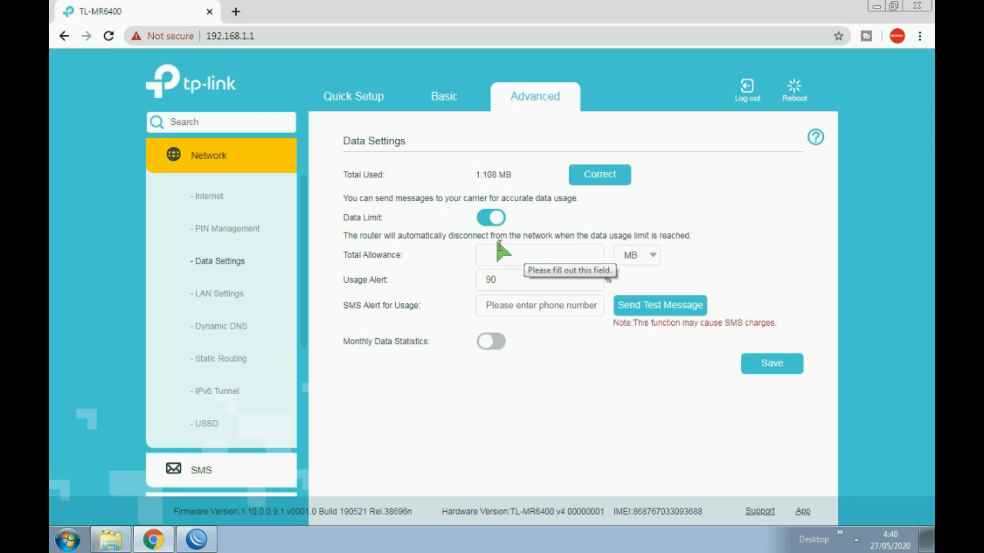
click(484, 220)
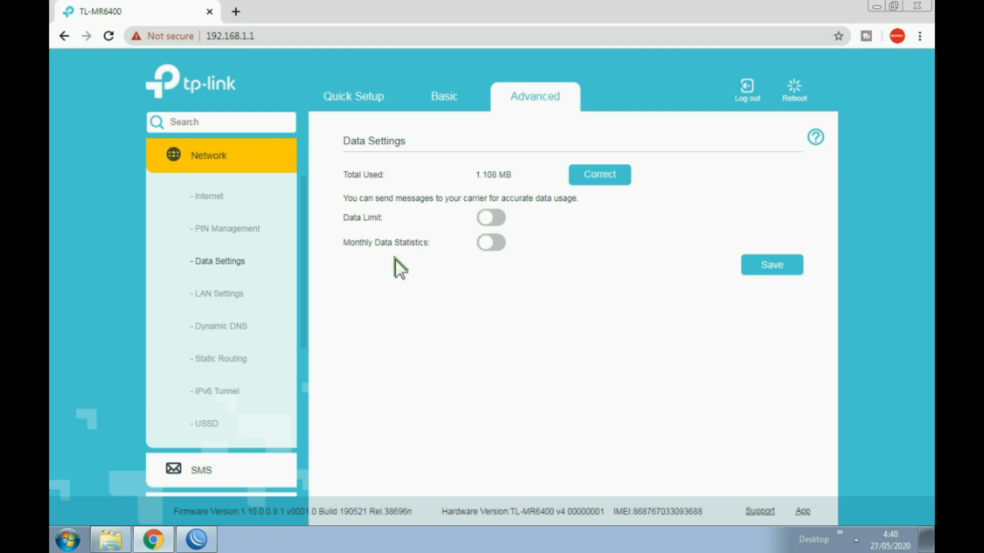
click(220, 296)
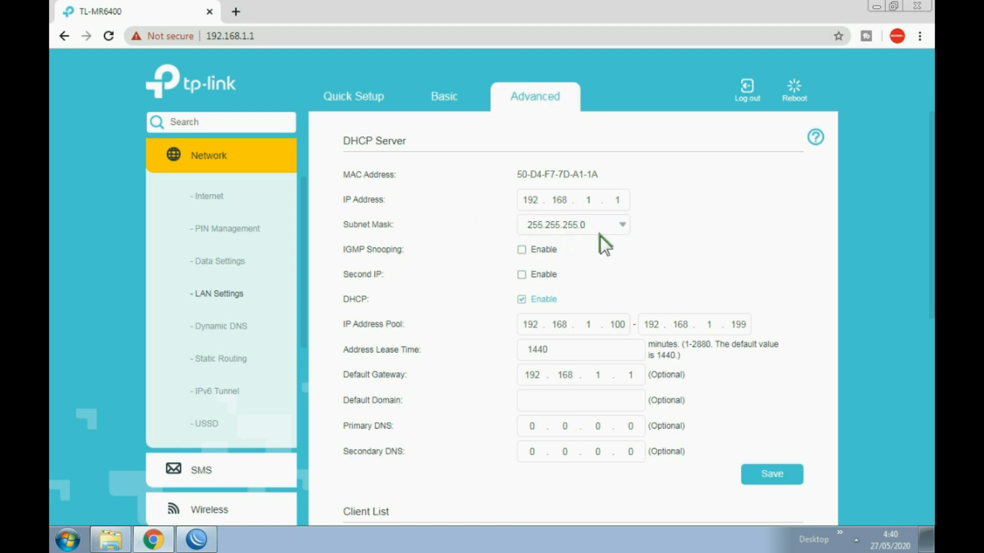
- Select the router IP's last octet, then view Dynamic DNS showing Dyndns and Disconnected
double_click(624, 201)
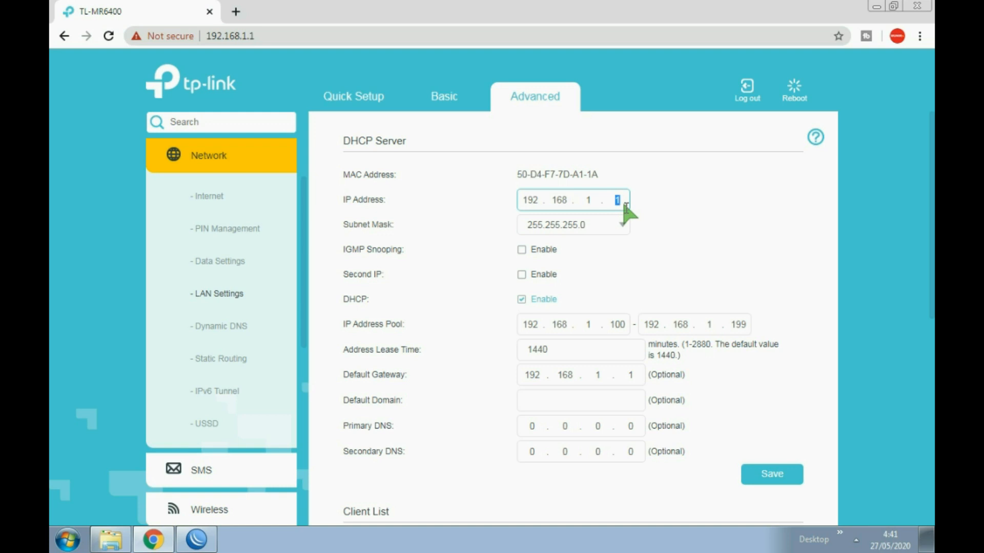
click(253, 323)
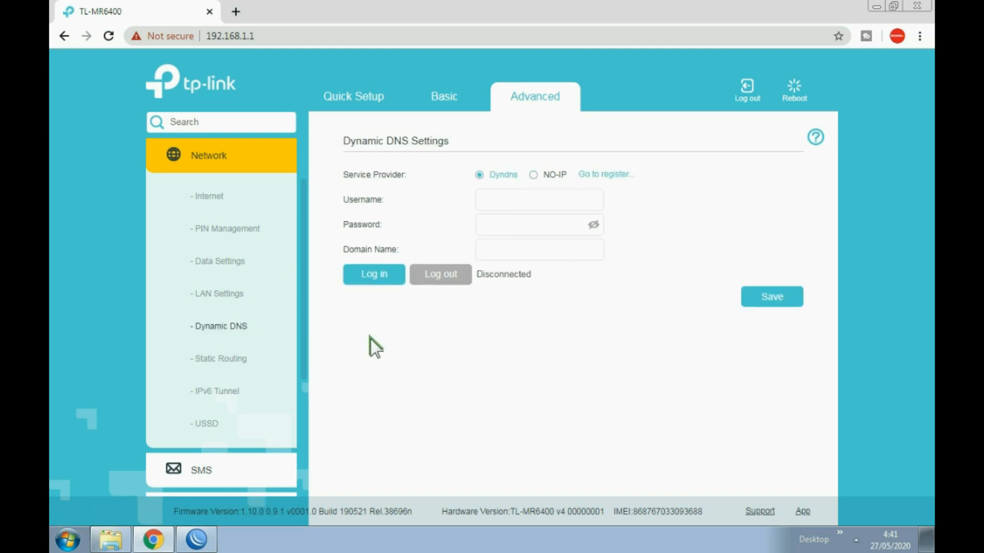
- Send the USSD code *888# from the USSD page and dismiss the ISP-terminated notice
scroll(263, 341, down, 1)
scroll(262, 342, down, 2)
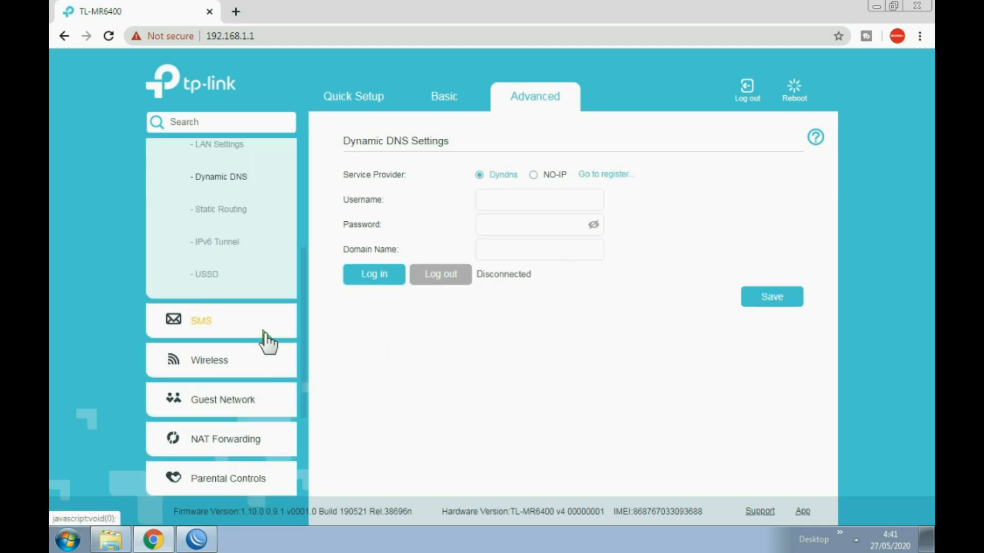
click(215, 277)
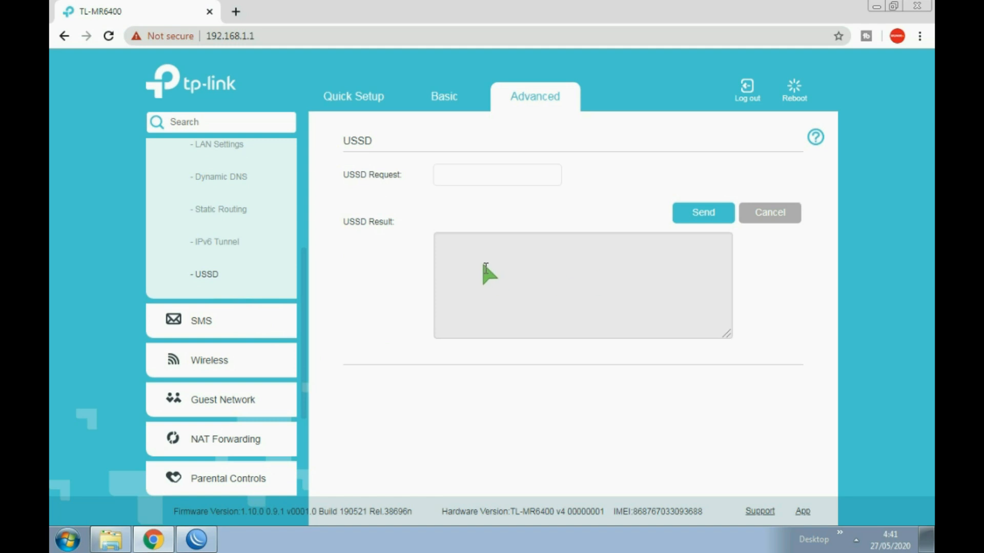
click(455, 178)
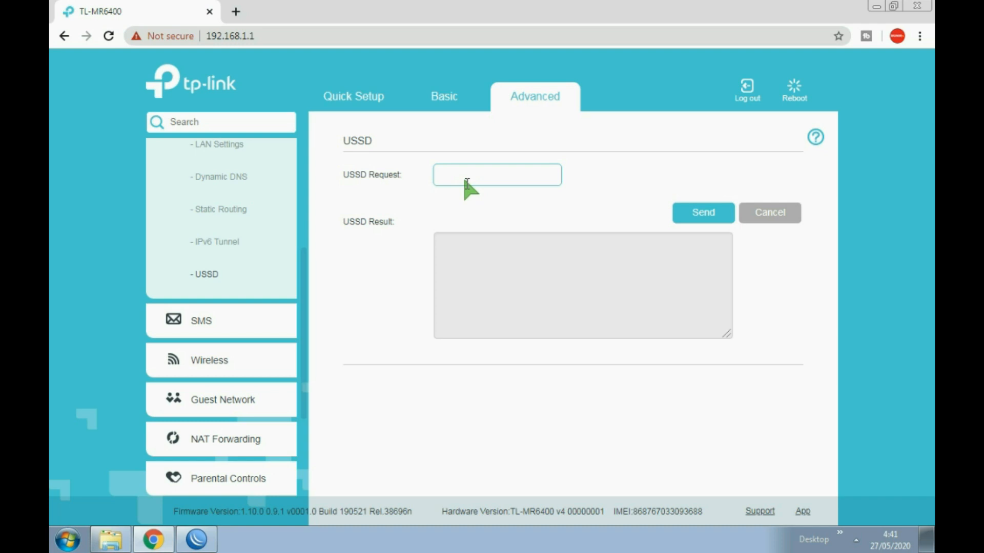
text(*888#)
click(707, 214)
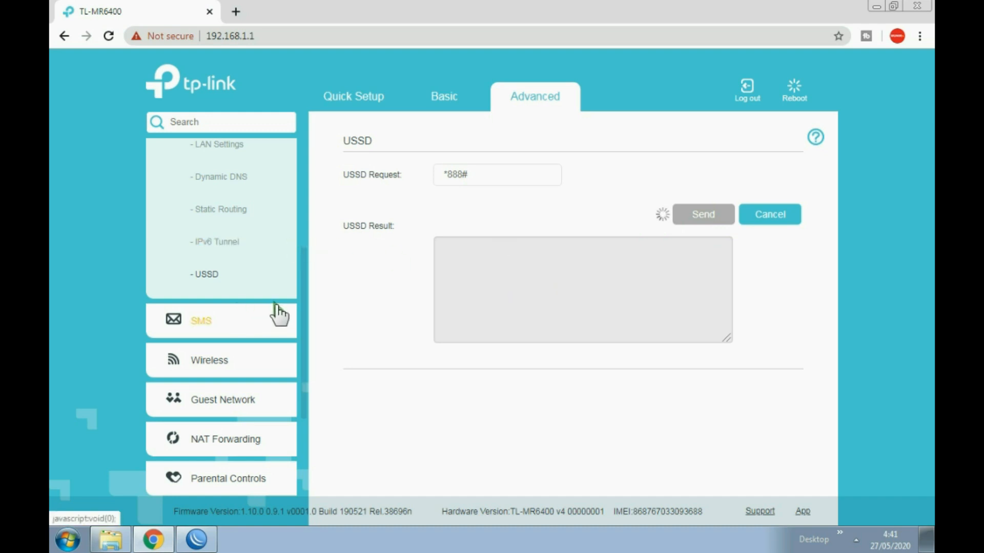
scroll(278, 314, up, 2)
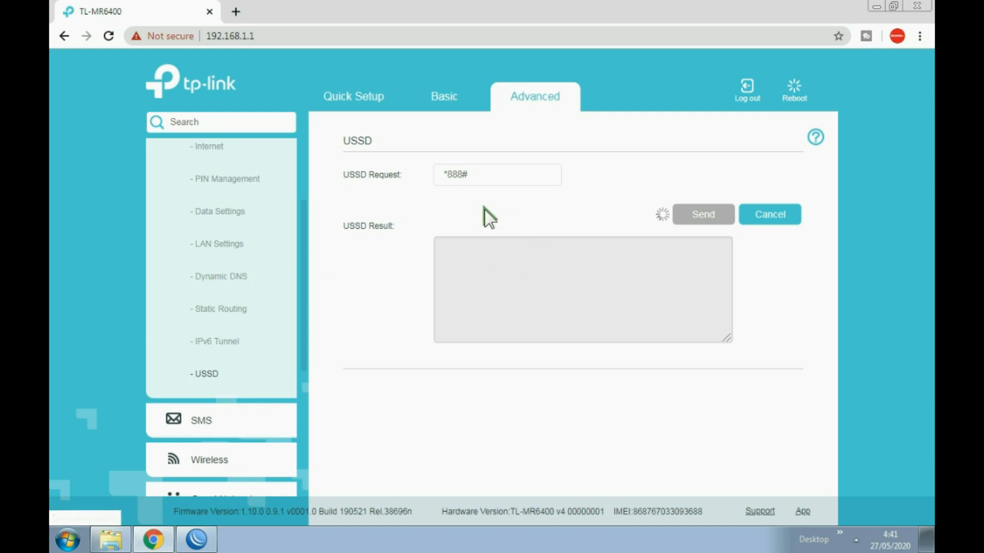
drag(483, 175, 450, 188)
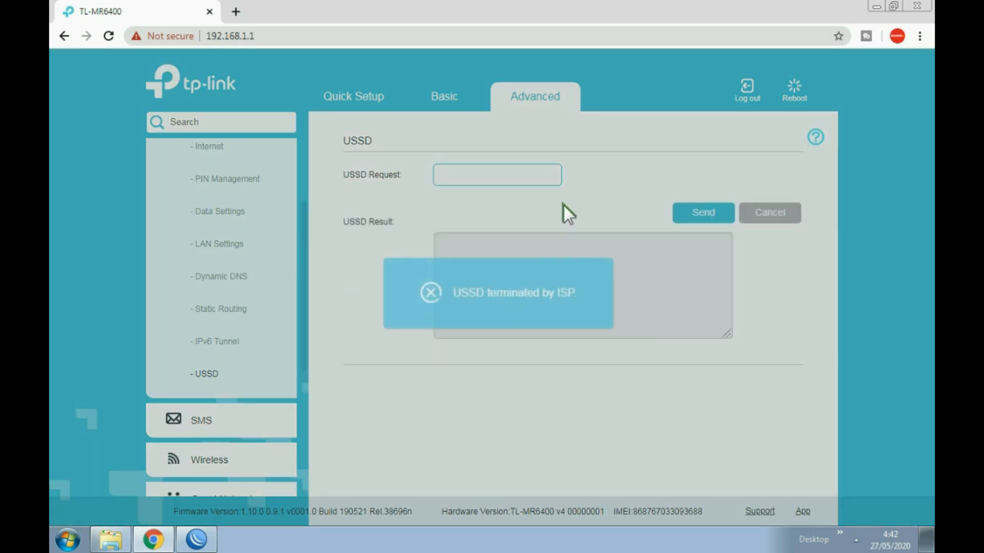
click(561, 199)
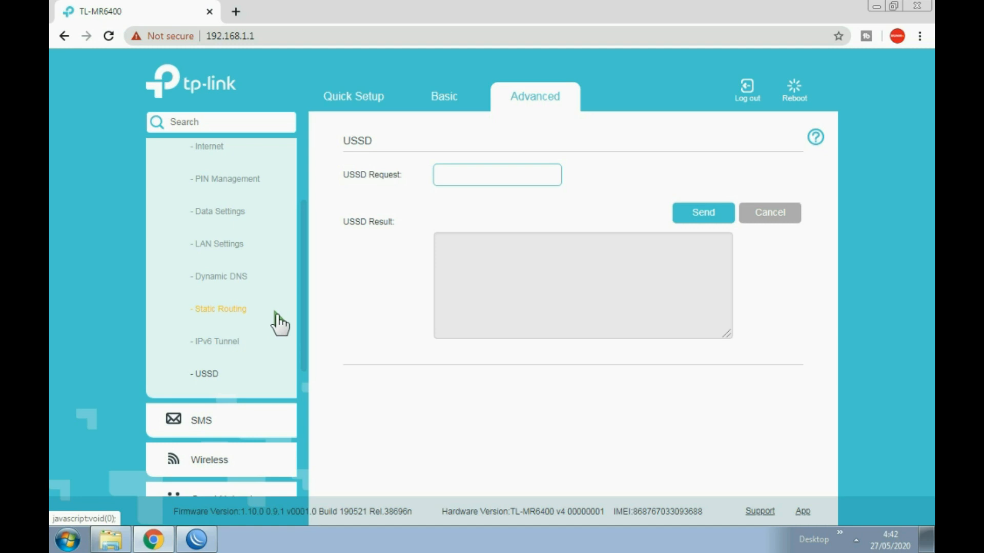
scroll(250, 323, down, 2)
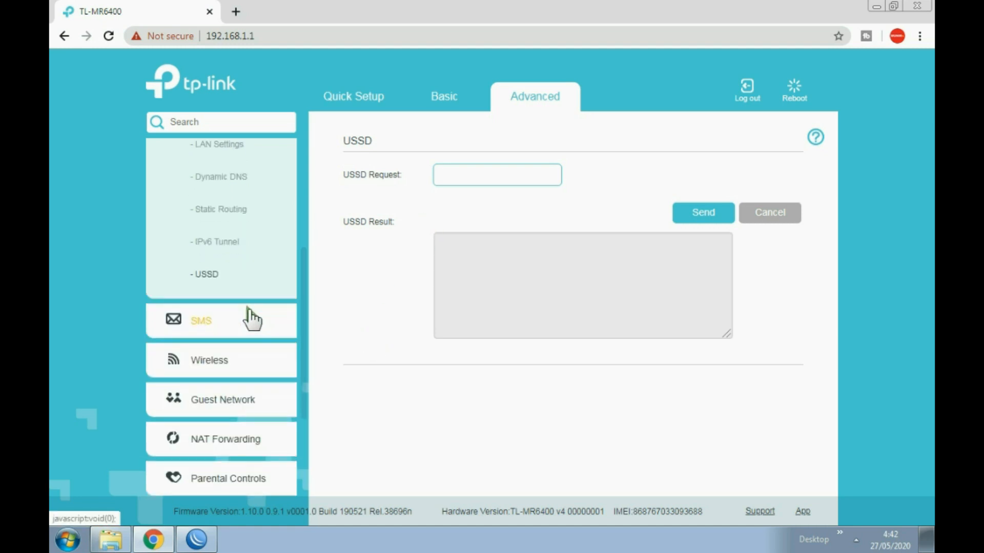
- Compose a new SMS reading 'tes' to the entered recipient phone number and send it
click(212, 324)
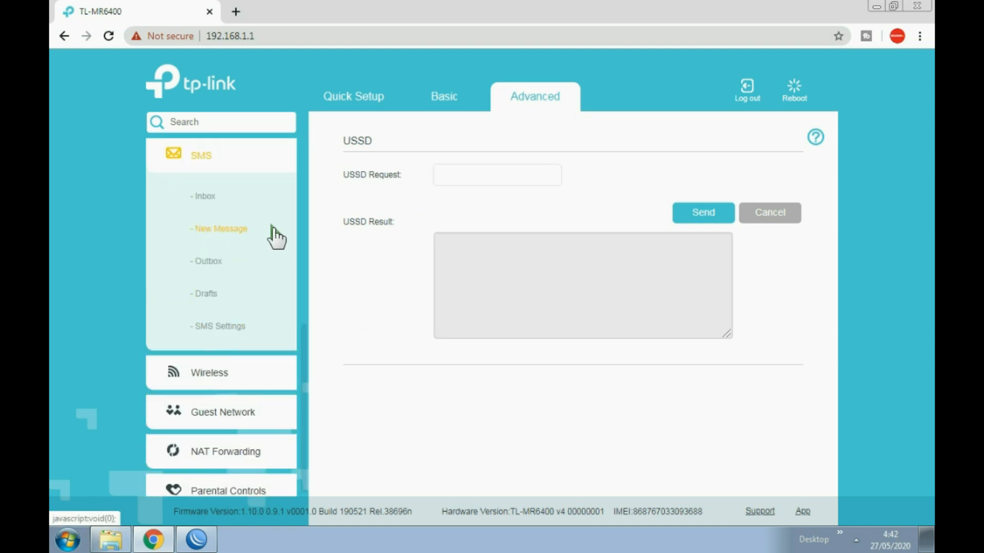
click(215, 228)
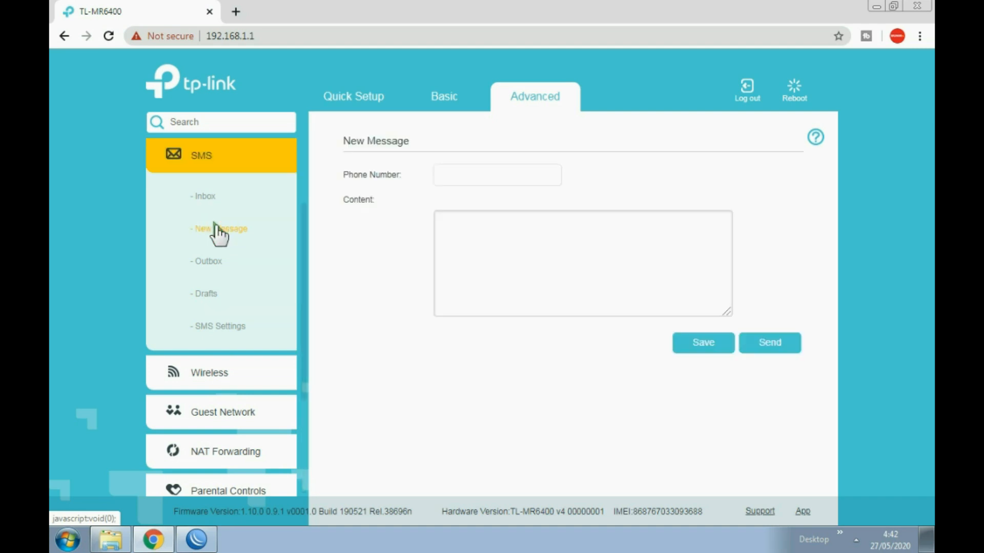
click(469, 172)
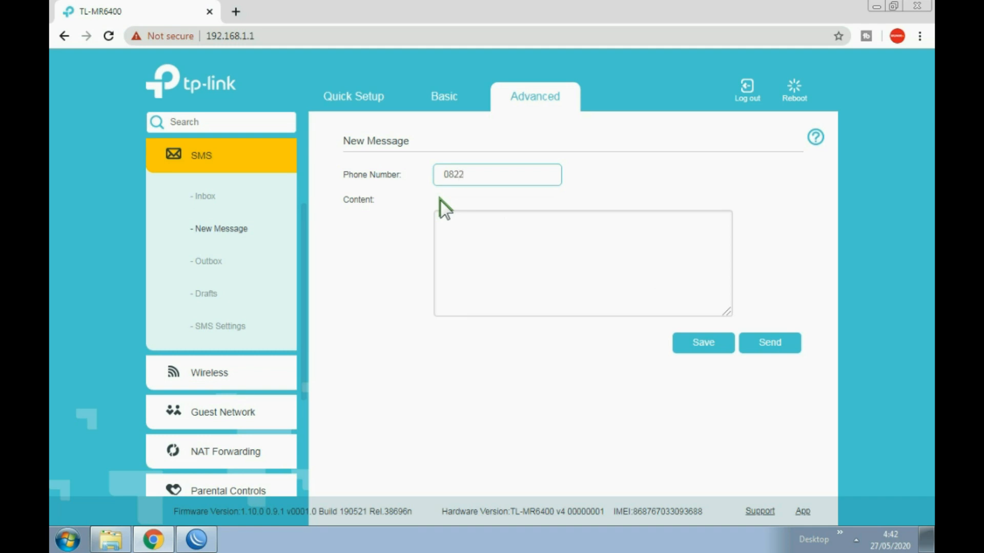
text(88881234)
click(501, 236)
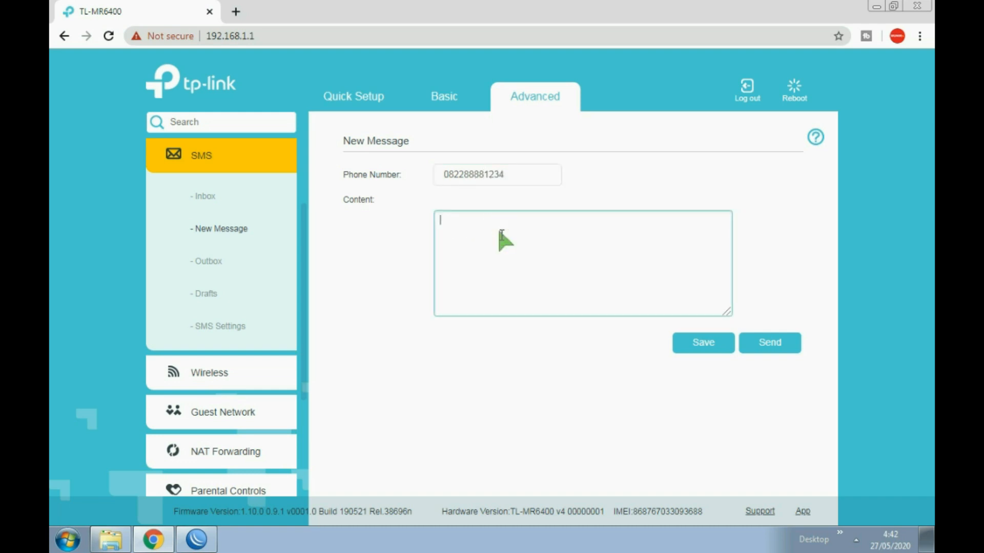
text(tes)
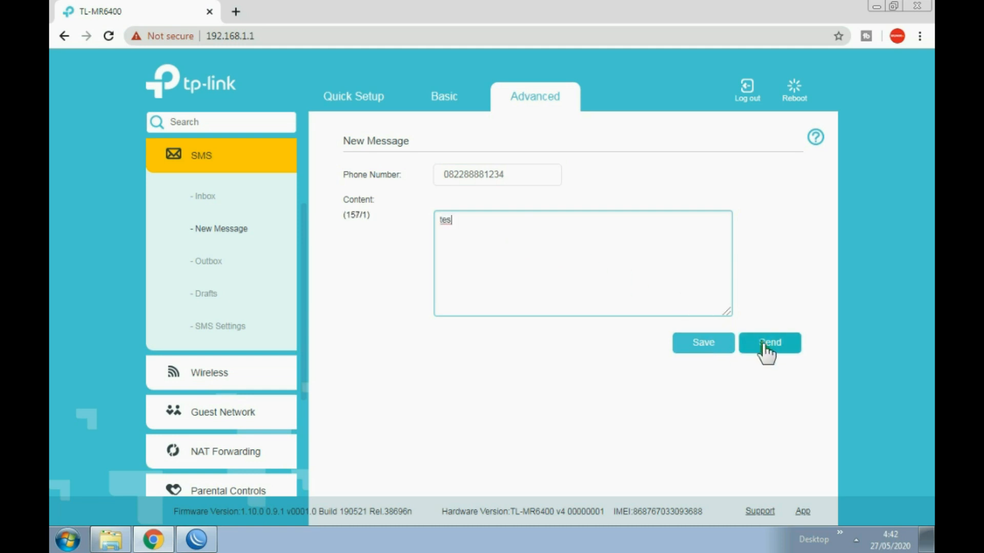
click(763, 344)
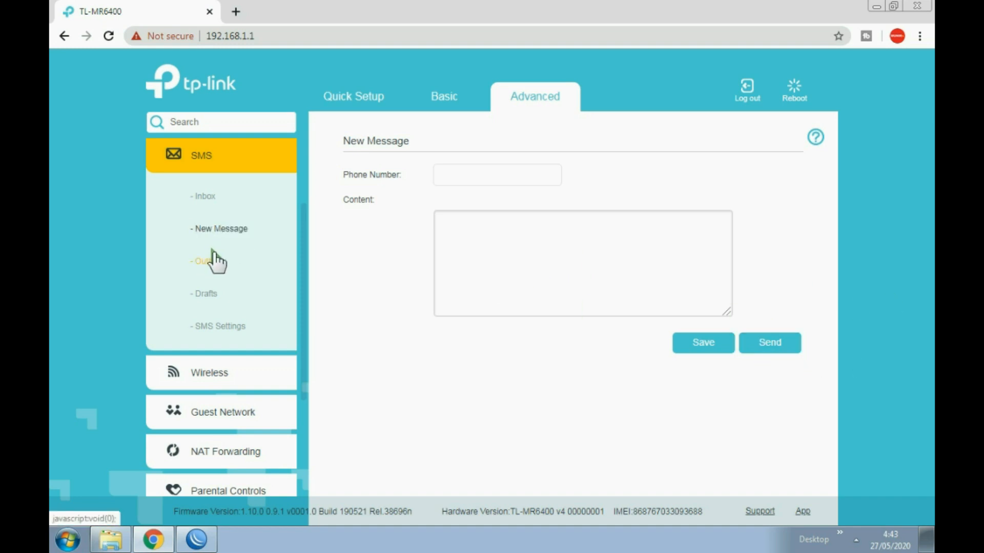
- Open the SMS Inbox and reload it to look for new messages
click(215, 197)
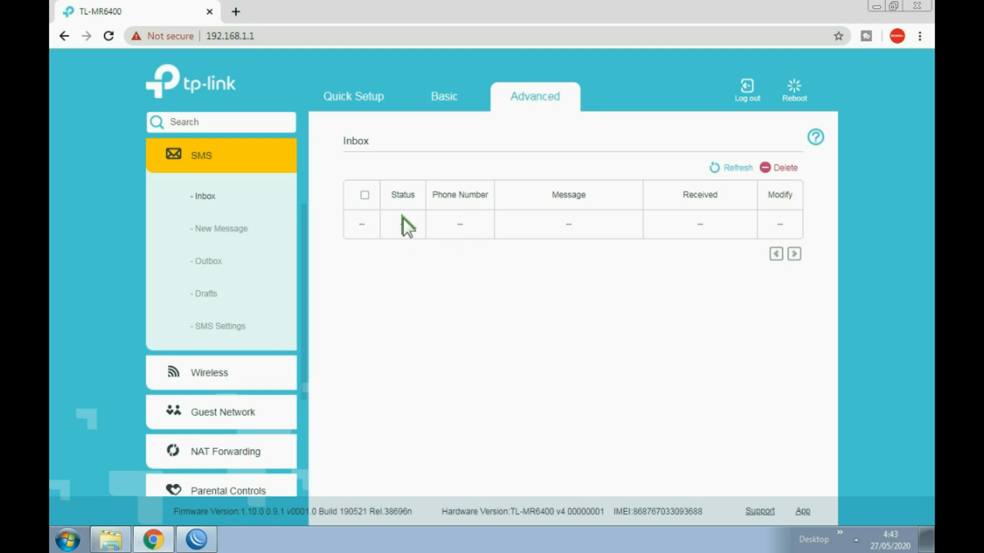
click(216, 198)
scroll(213, 248, up, 3)
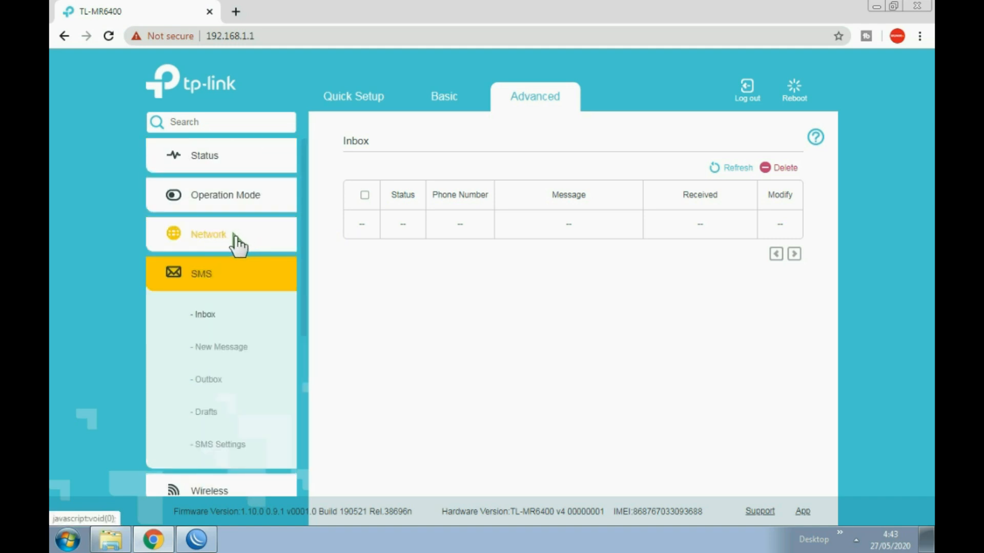
- Expand Network and open the USSD page again
click(238, 245)
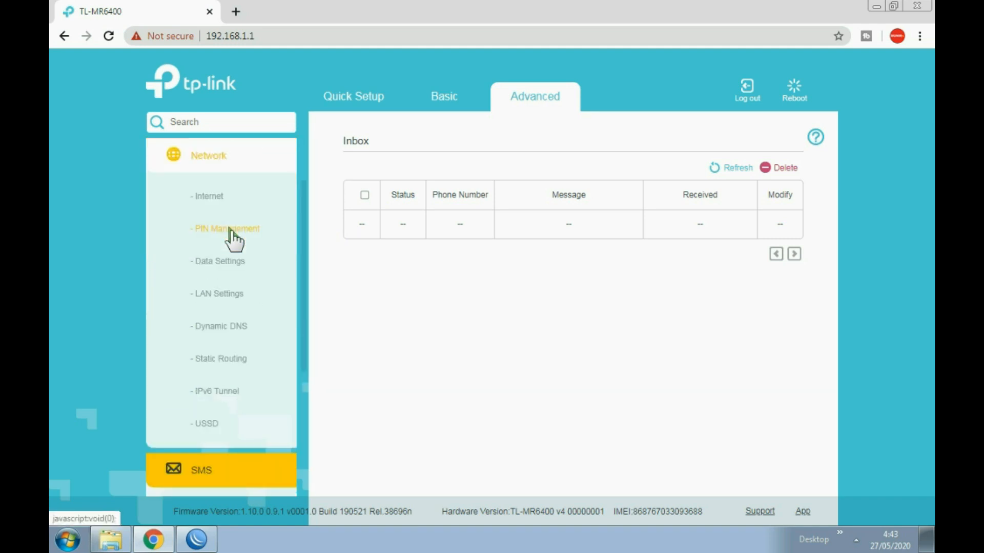
scroll(235, 242, down, 1)
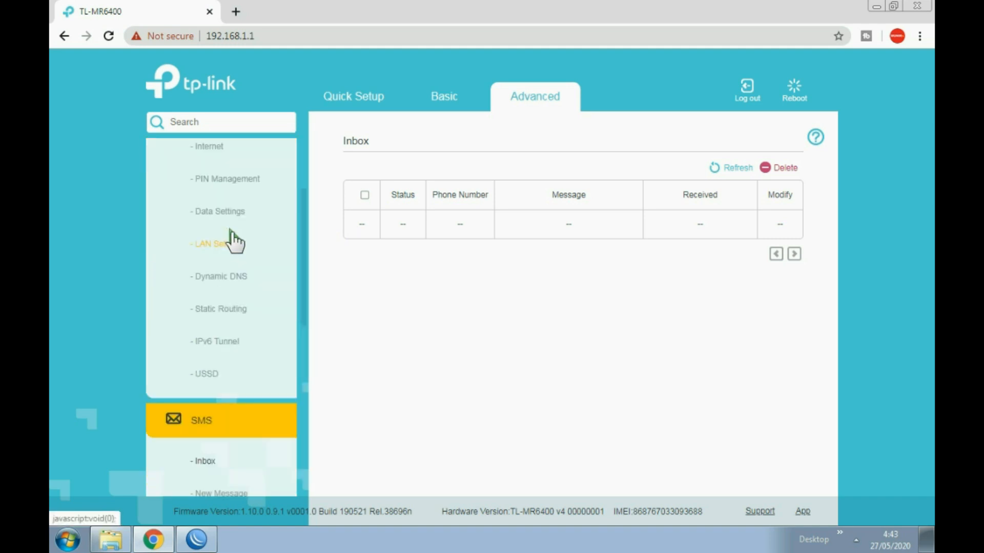
click(210, 374)
scroll(255, 341, down, 3)
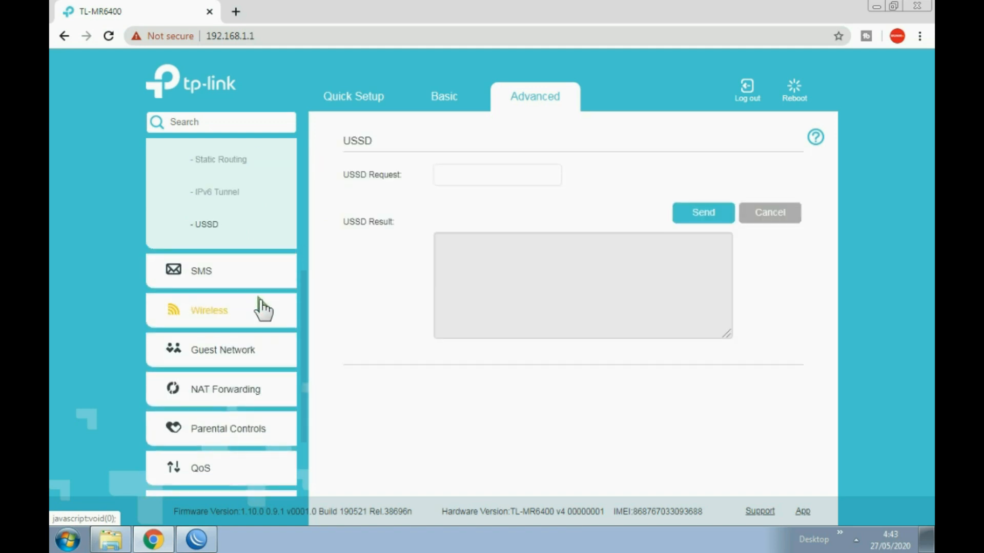
click(221, 274)
click(459, 177)
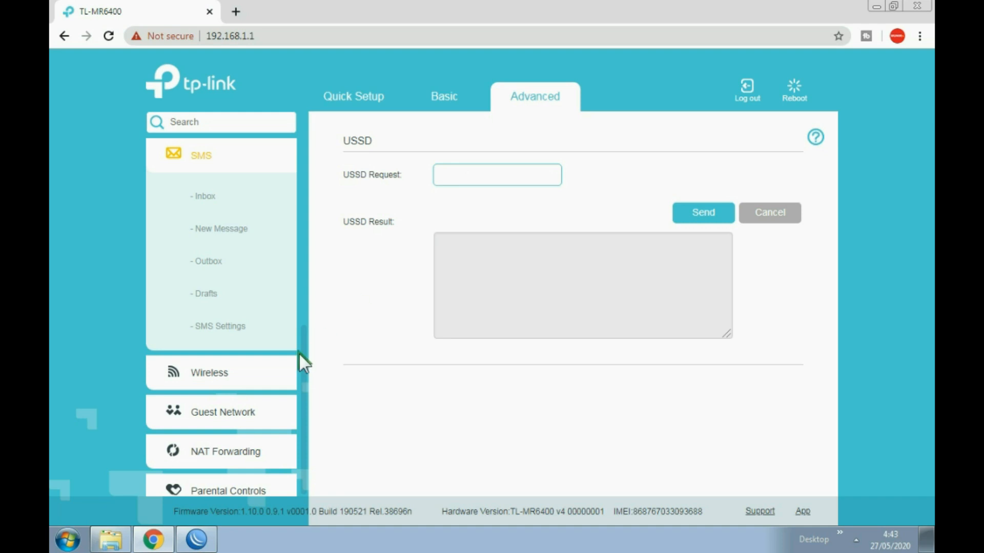
- Return to SMS > Inbox, which still lists no received messages
click(208, 162)
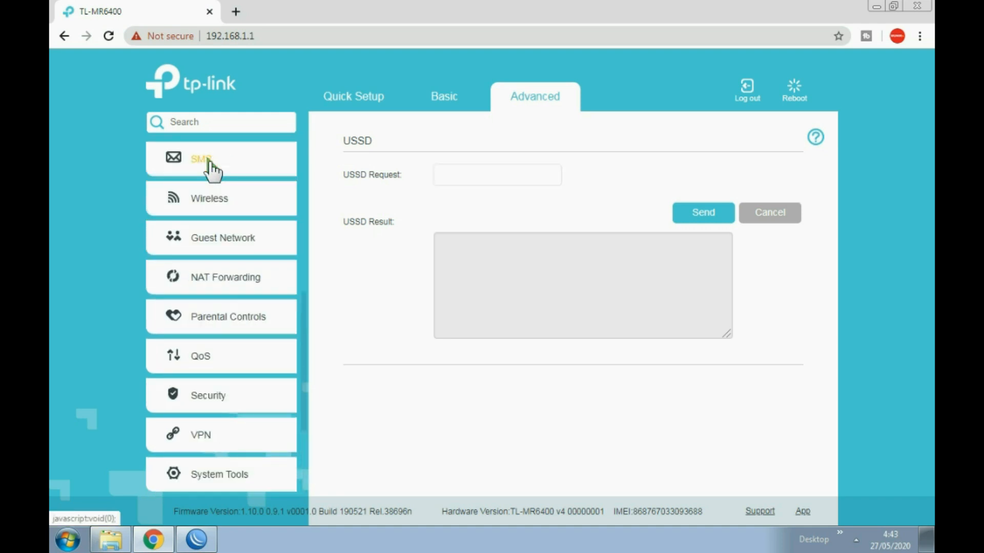
click(207, 163)
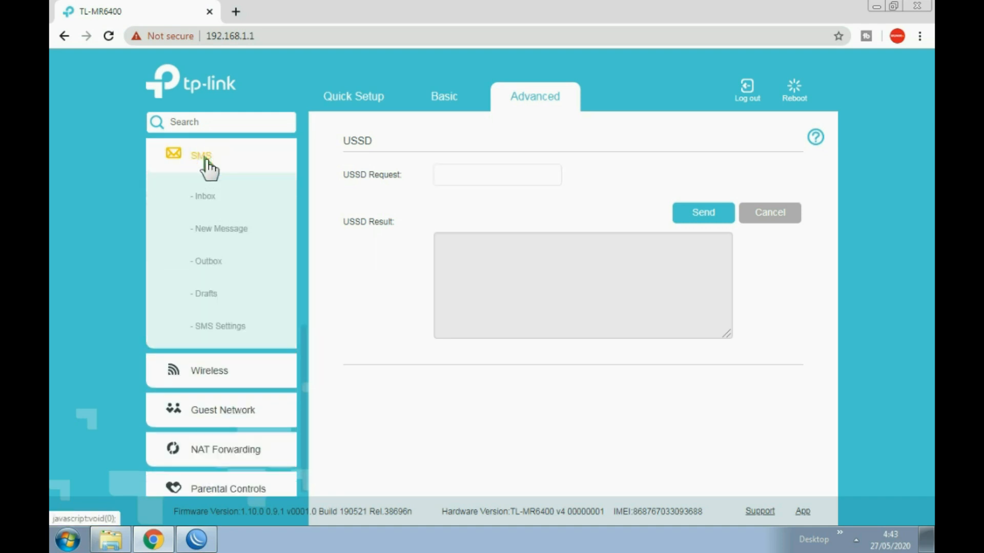
click(205, 195)
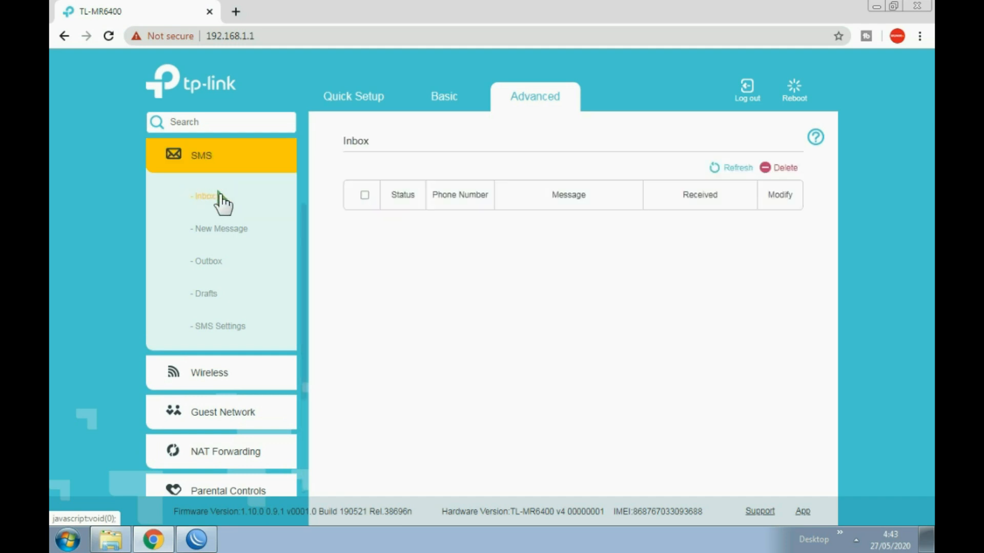
- Send 'ul info' to 3636 as a new SMS, then check the Inbox for the quota reply
click(239, 226)
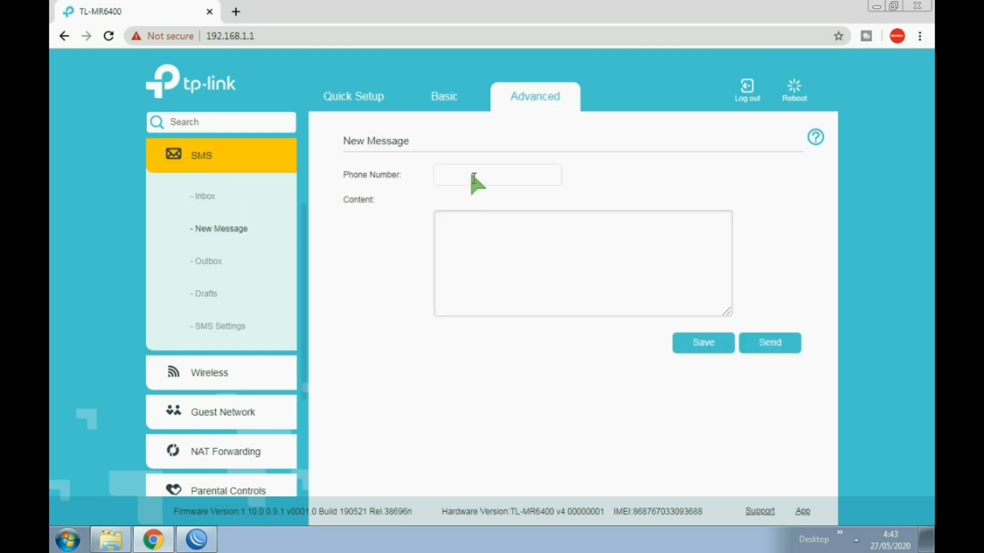
click(471, 175)
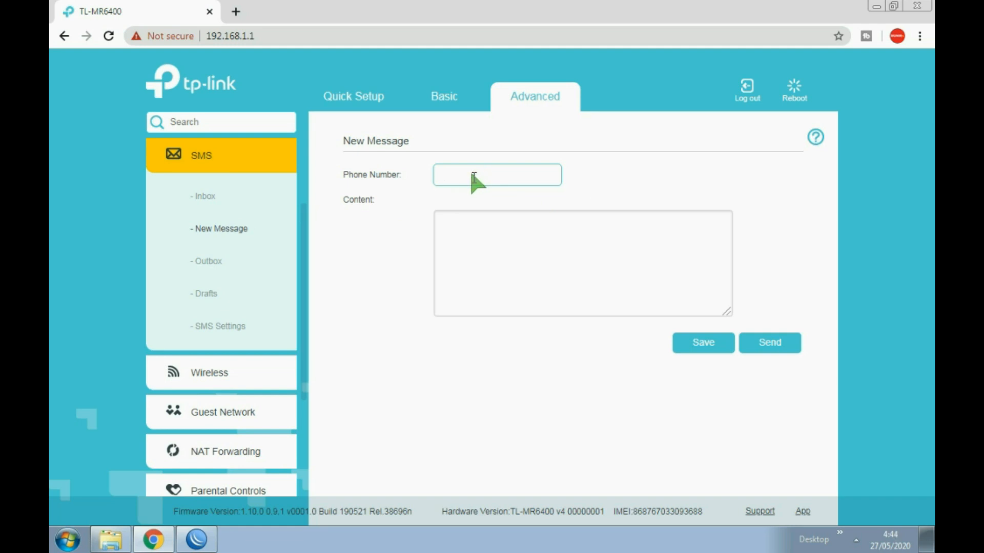
text(3636)
click(476, 228)
text(ul)
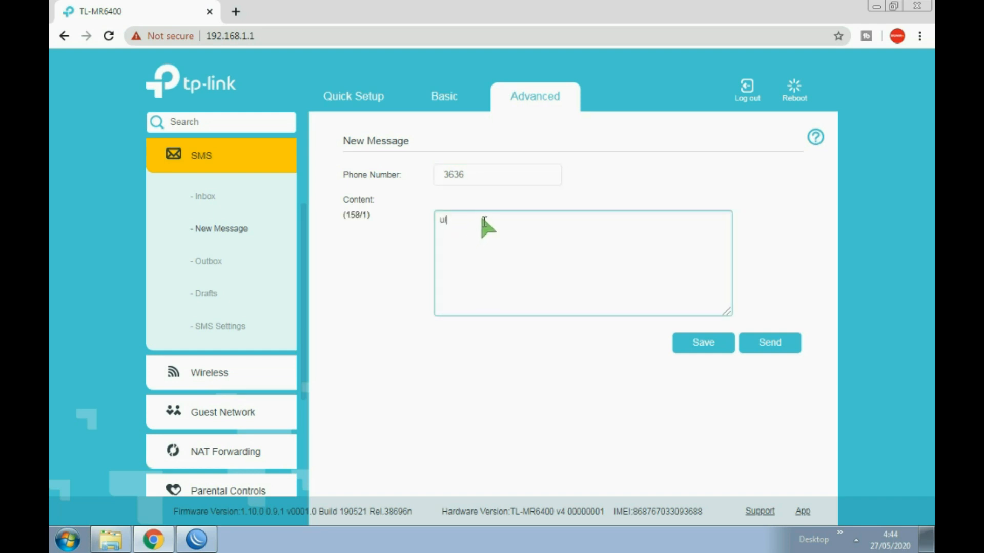
text( info)
click(771, 343)
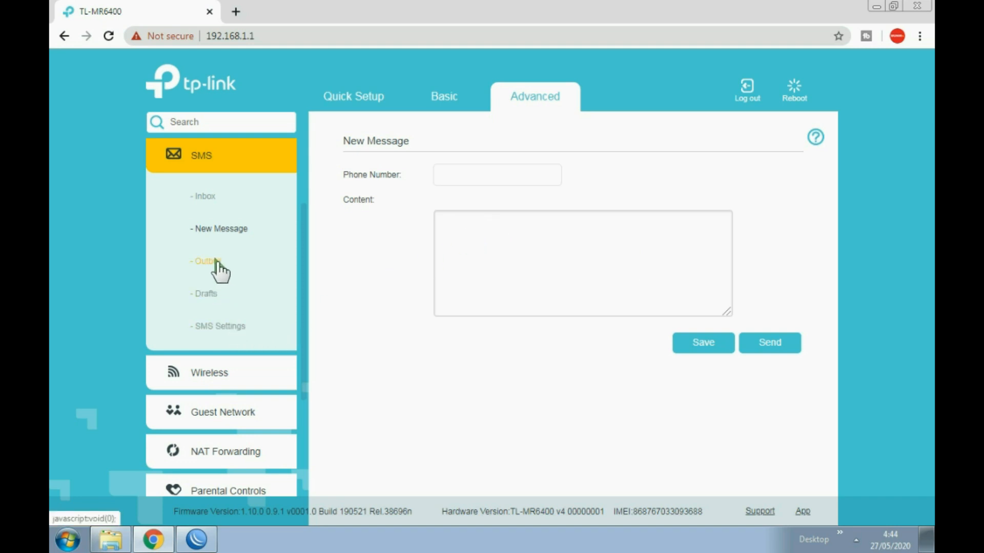
click(210, 197)
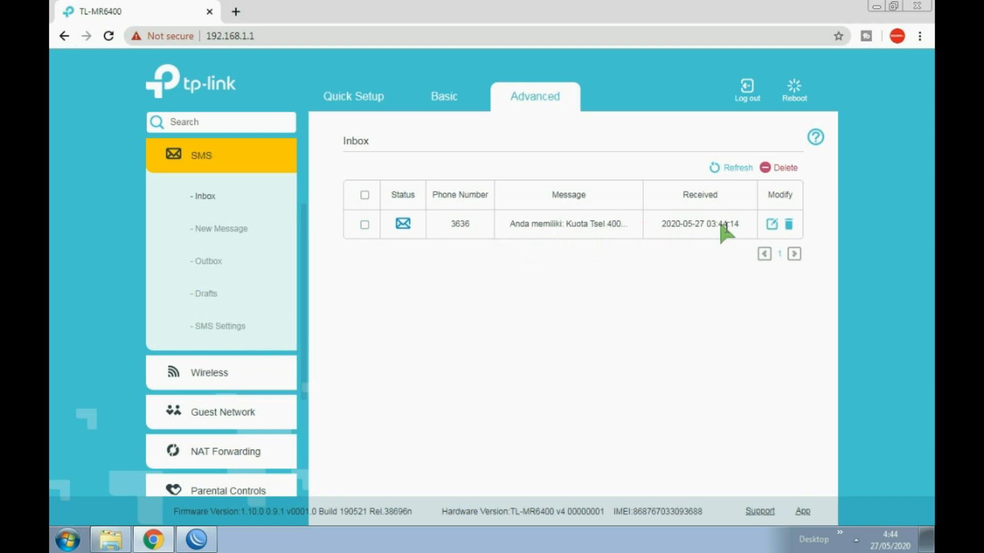
- Open the 3636 reply, highlight the 36.31 GB figure, then draft another 'ul lnfo' message to 3636
click(402, 223)
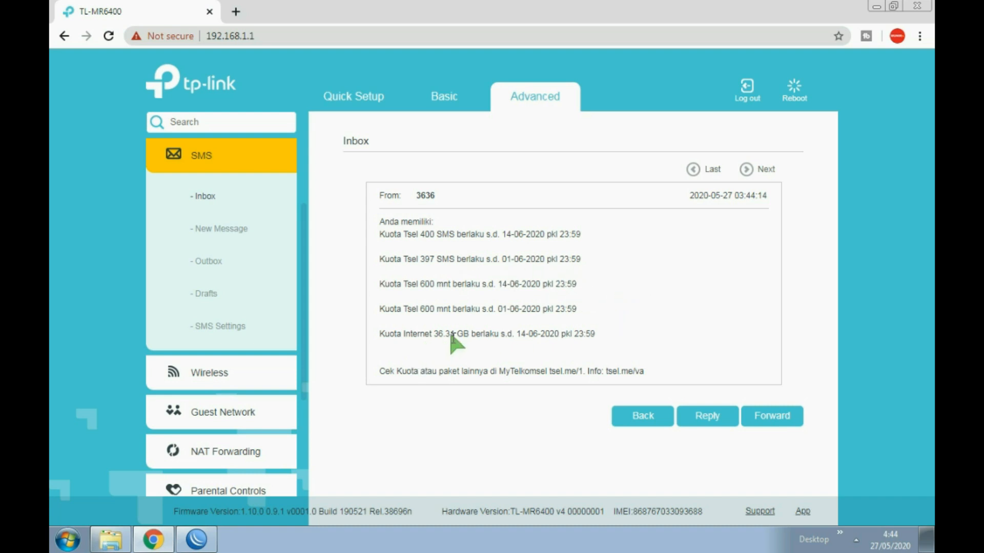
drag(431, 334, 468, 335)
click(223, 231)
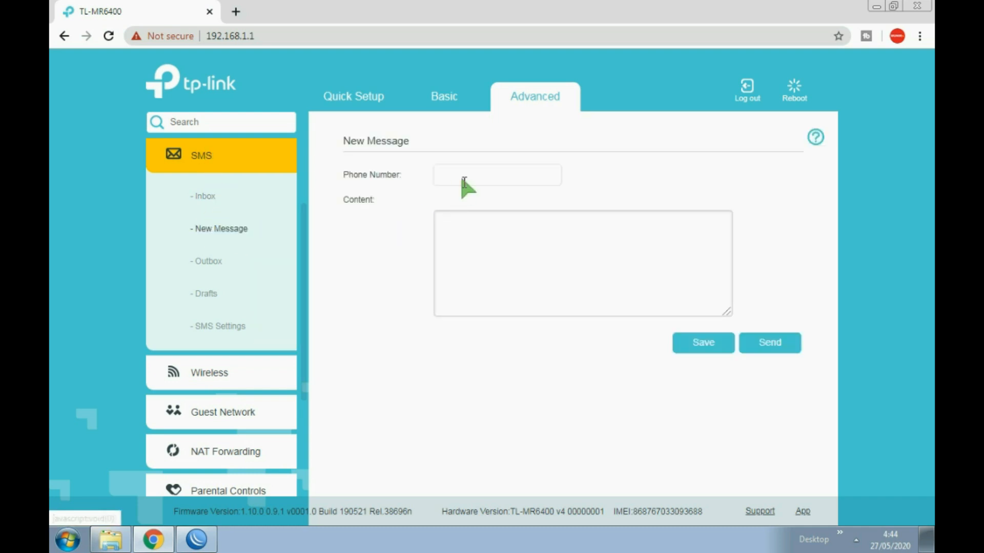
click(464, 174)
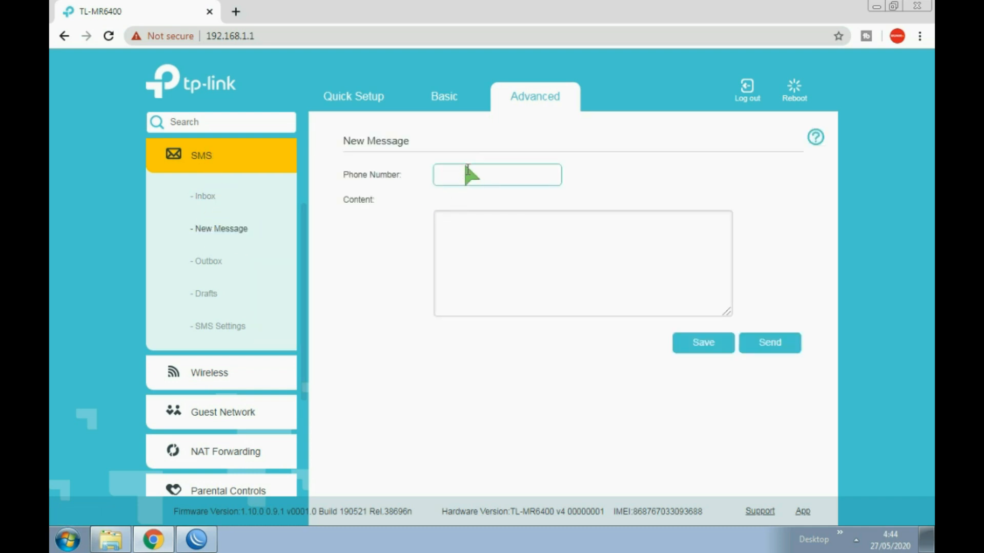
text(3636)
click(483, 240)
text(ul)
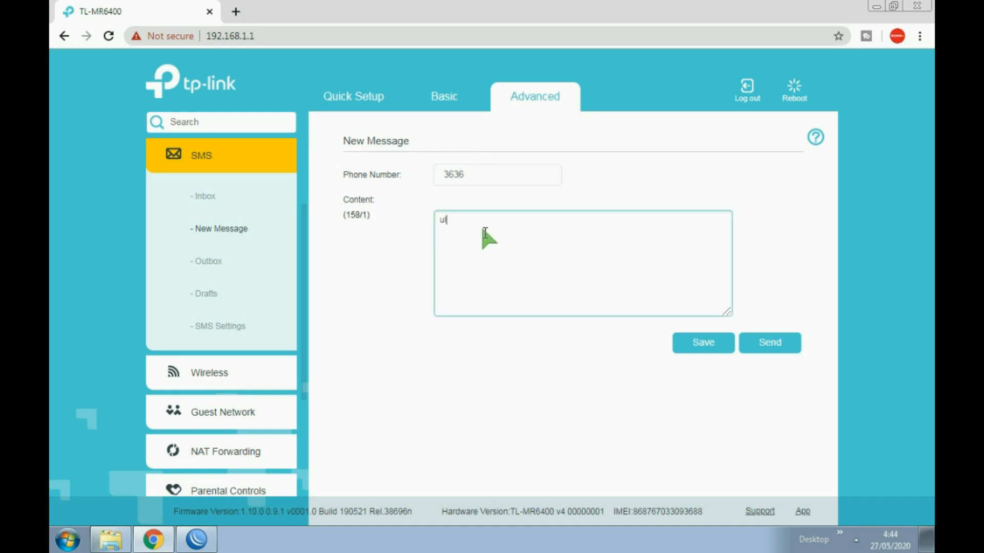
text( lnfo)
- Abandon the draft and reopen the 3636 reply showing 36.31 GB internet until 14-06-2020
click(213, 199)
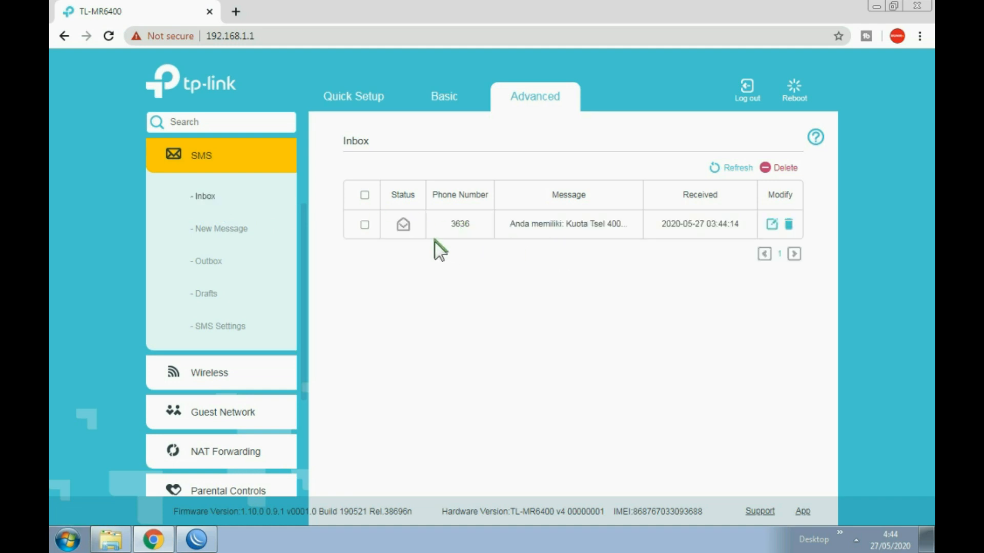
click(403, 225)
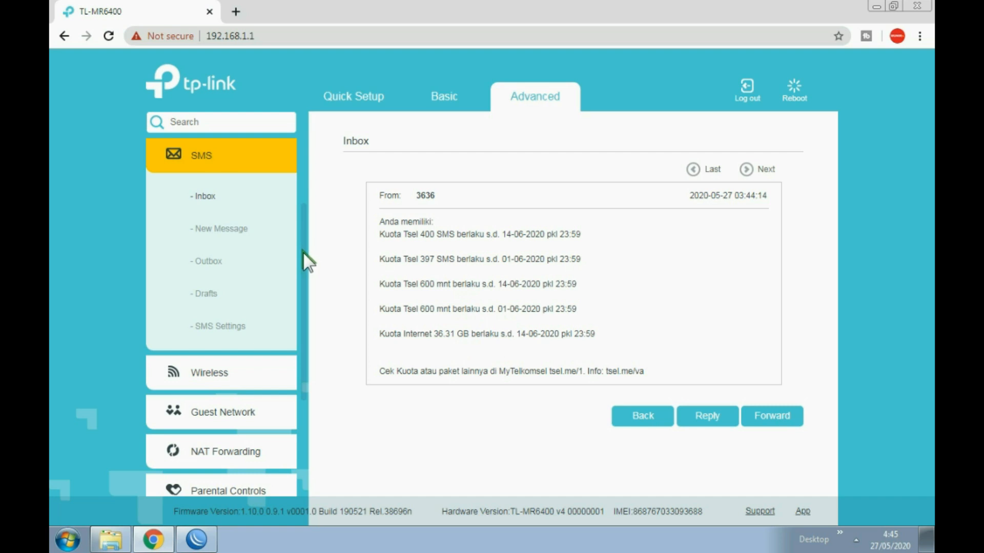
scroll(303, 252, down, 2)
scroll(303, 252, down, 1)
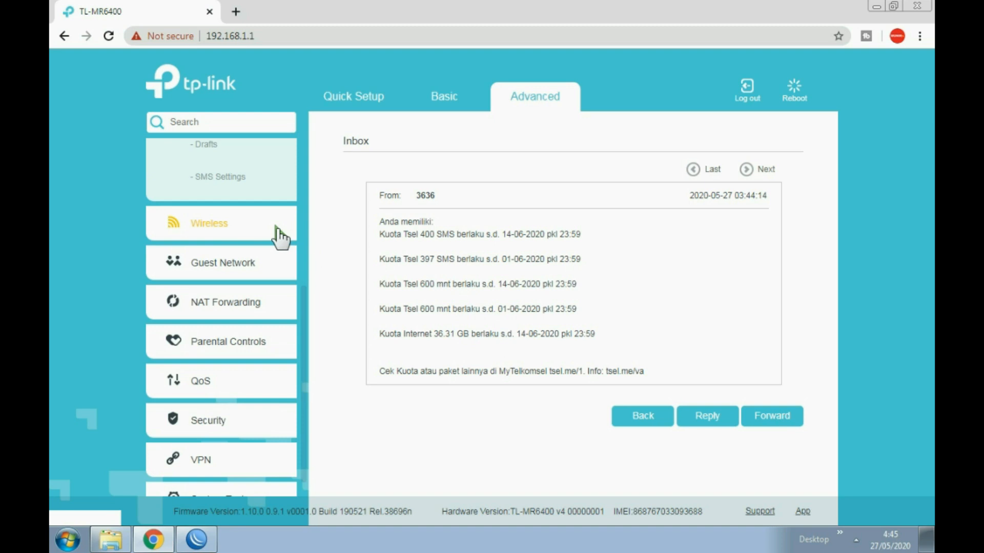
click(237, 225)
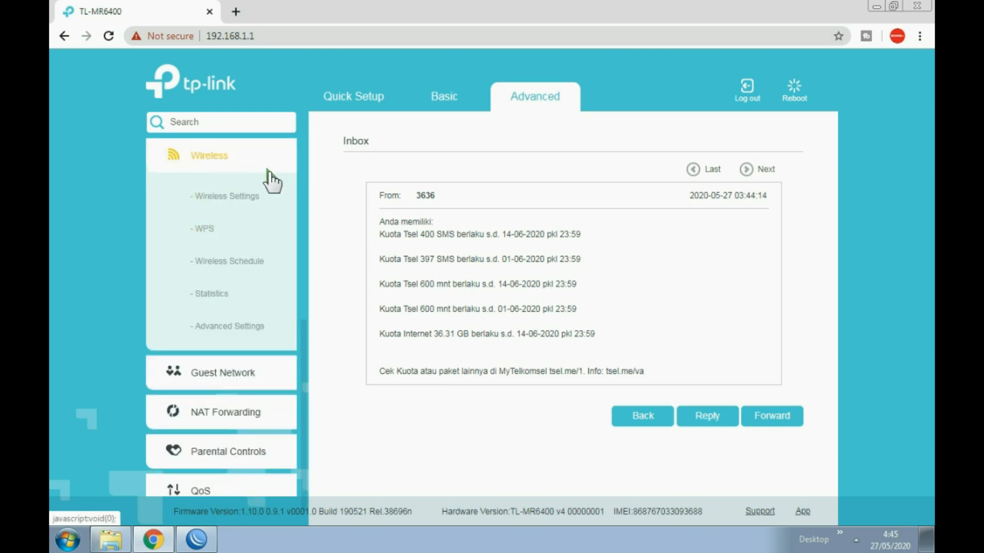
click(229, 196)
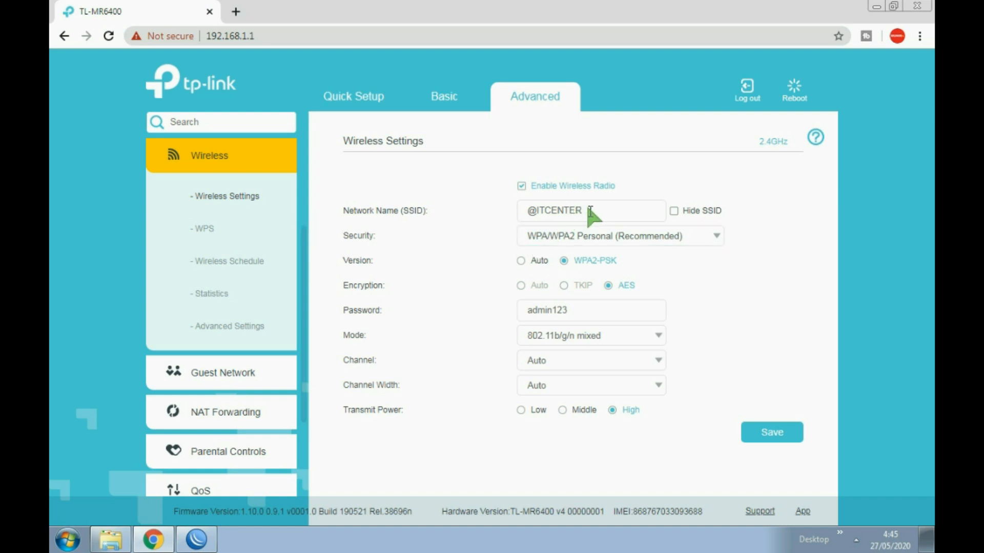
drag(588, 210, 480, 213)
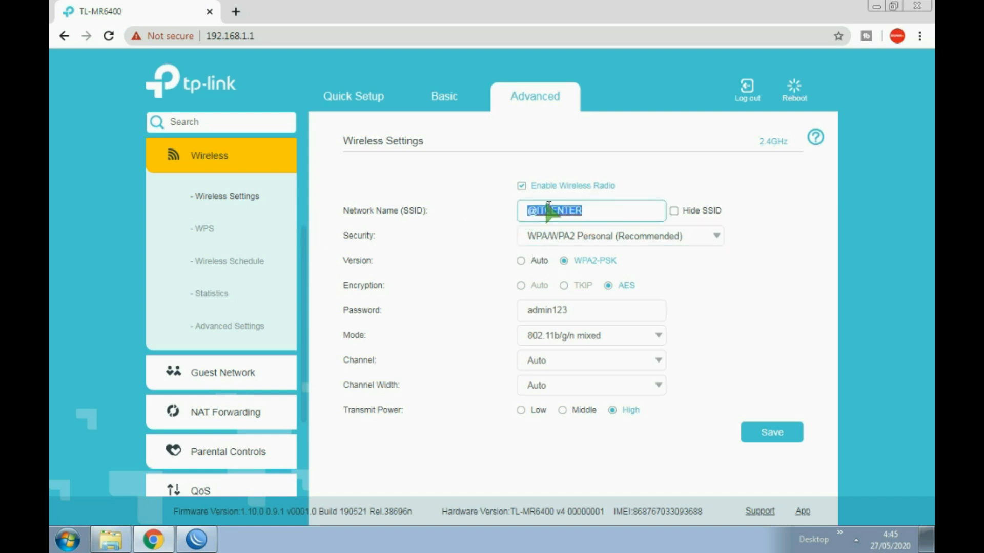
click(574, 211)
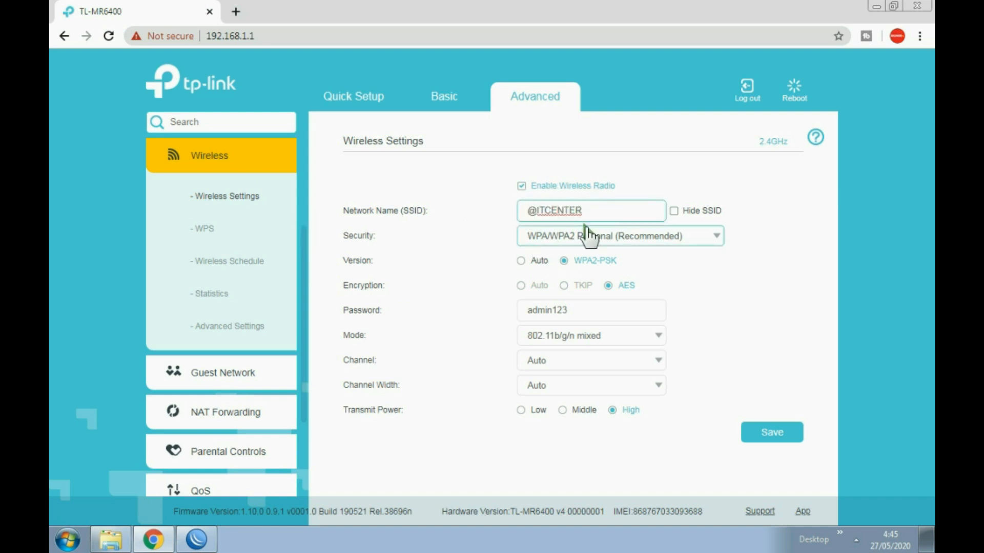
click(659, 360)
click(660, 362)
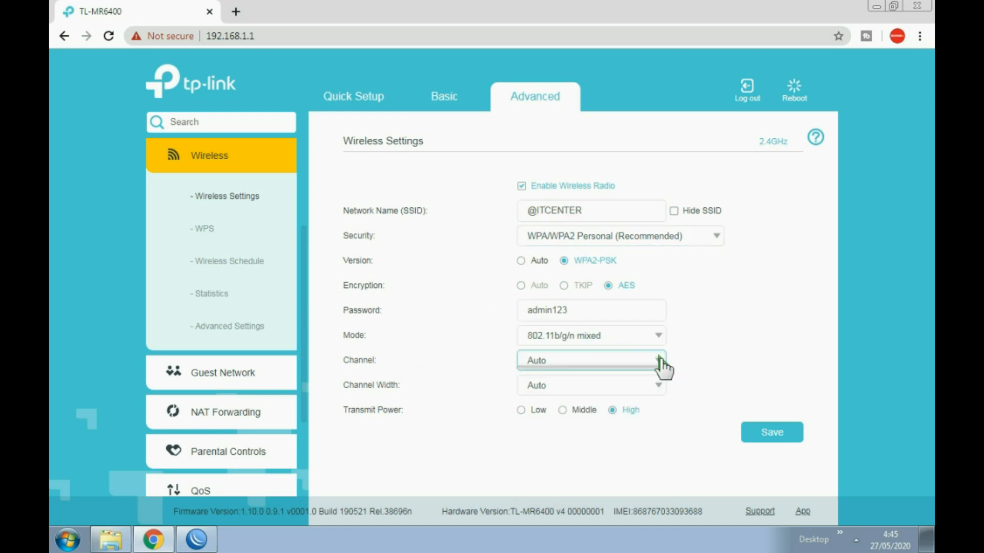
click(660, 387)
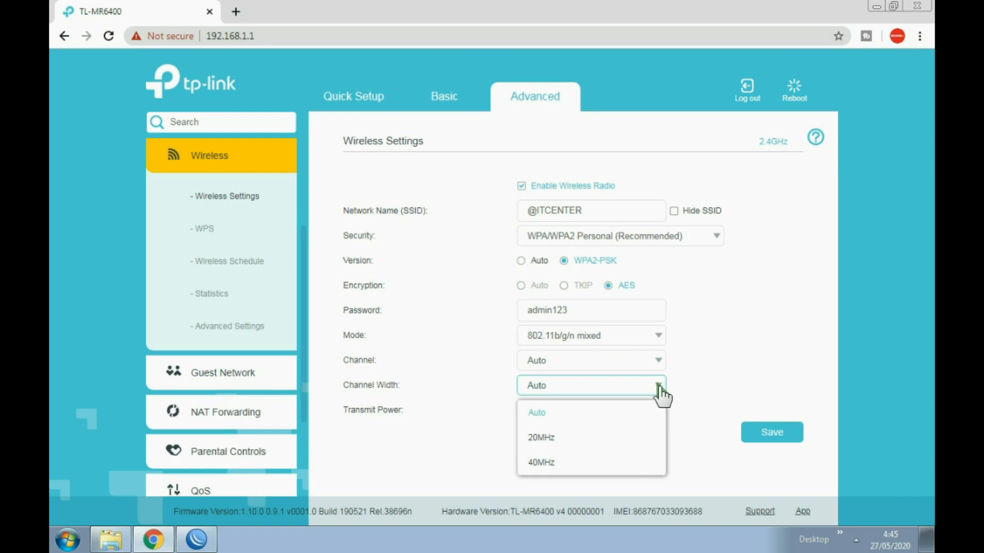
click(570, 441)
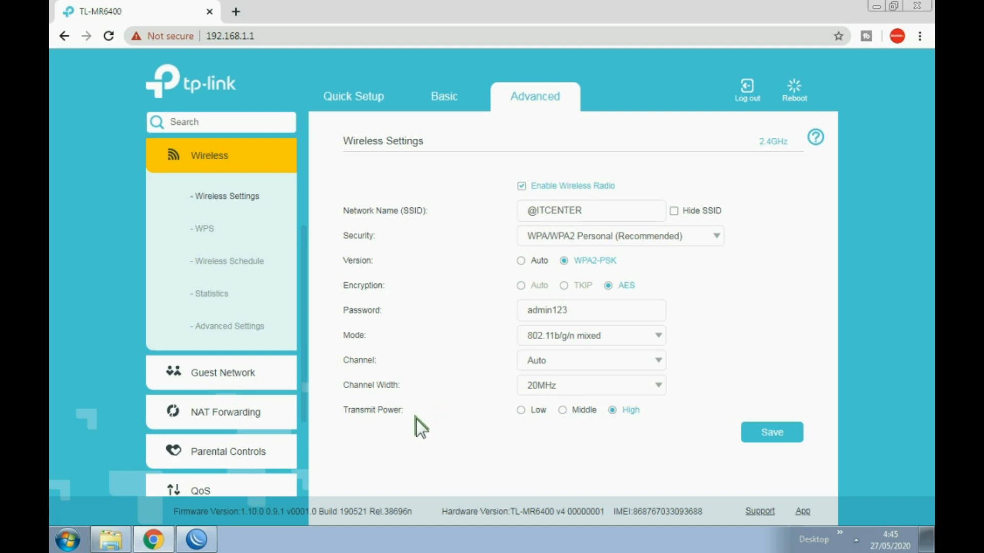
click(563, 411)
click(782, 432)
- Expand WPS Method Two--PIN, switch Router's PIN on and back off, then go to Wireless Schedule
click(207, 234)
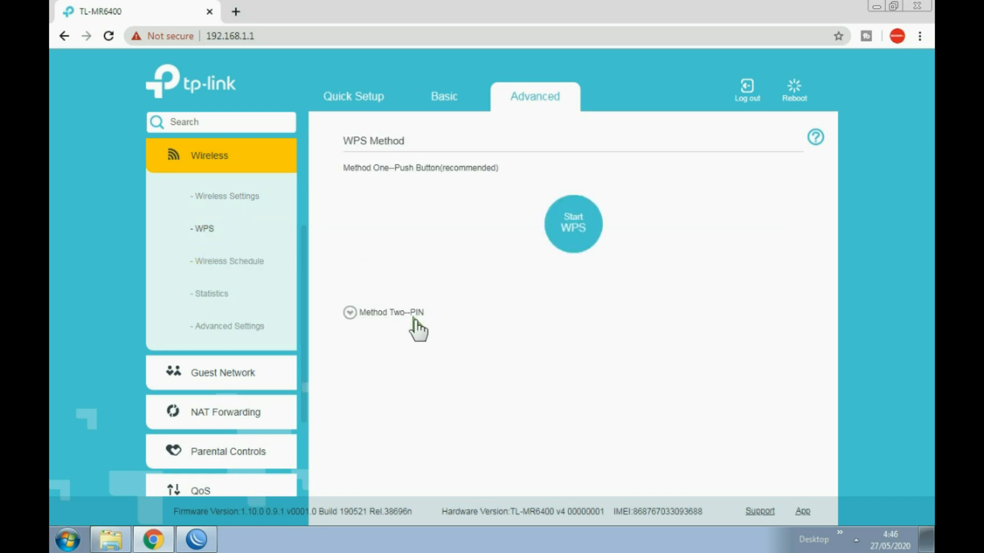
click(381, 317)
click(501, 363)
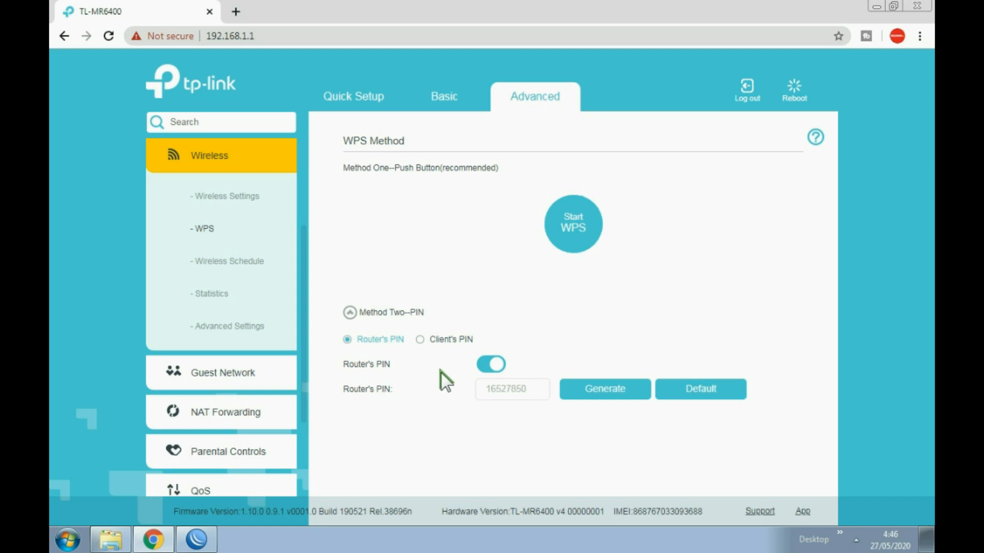
click(482, 366)
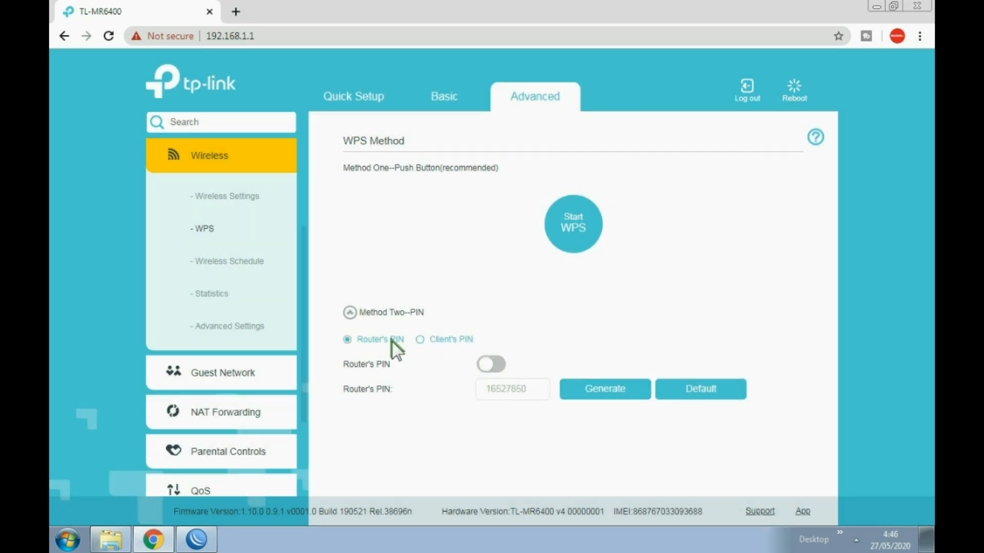
click(251, 261)
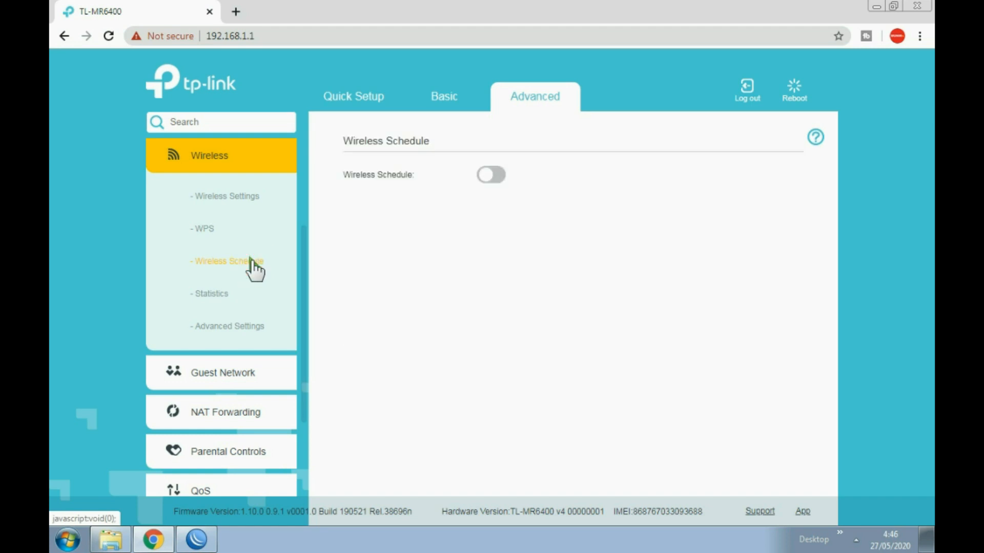
- In Wireless Advanced Settings, toggle AP Isolation but leave it disabled, then go to Guest Network
click(254, 325)
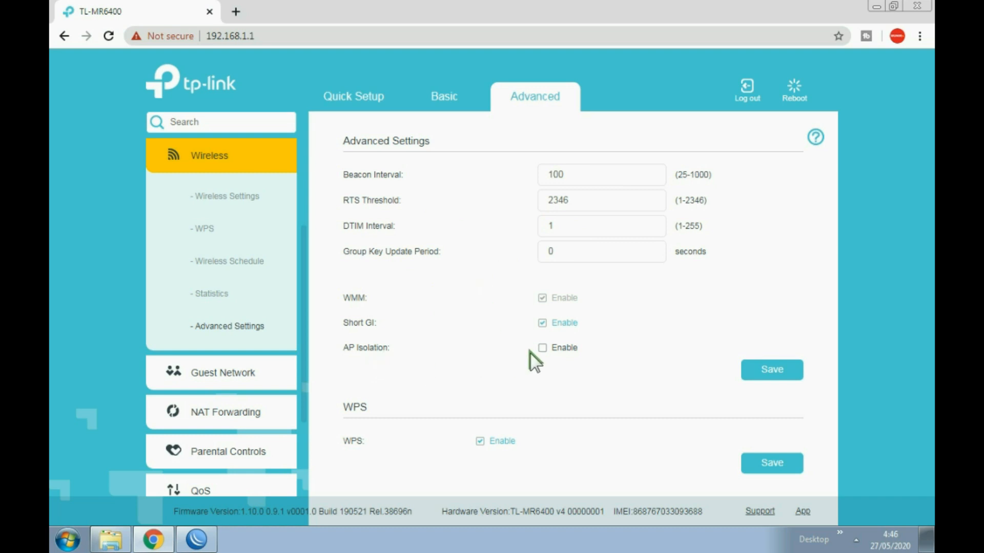
click(542, 348)
click(544, 344)
click(543, 349)
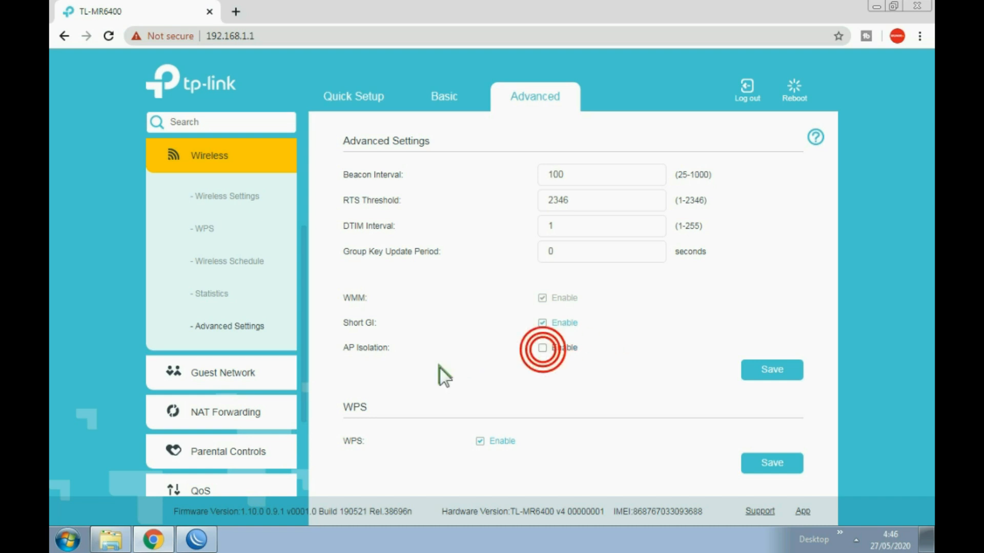
click(251, 377)
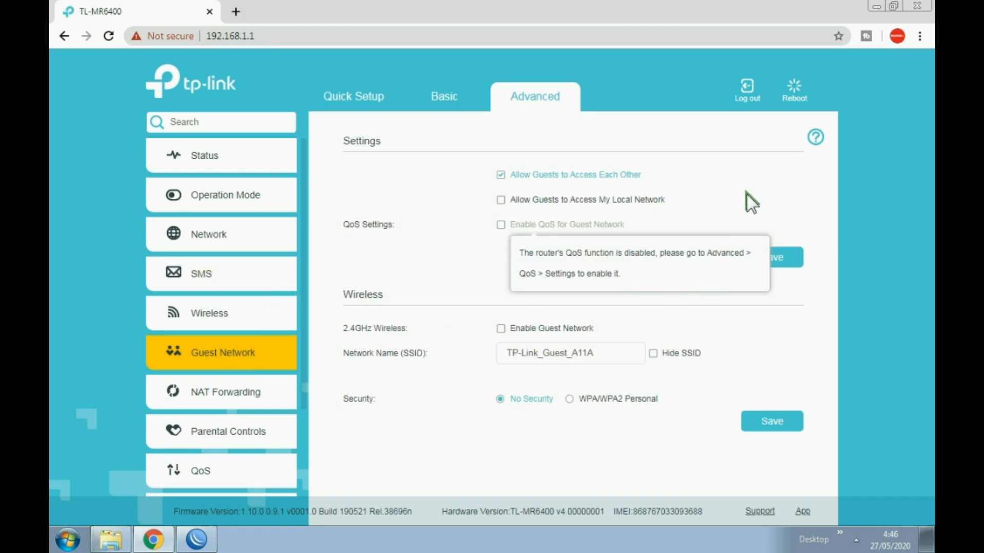
- Rename the 2.4GHz guest network to TAMU, enable it, and save
click(503, 201)
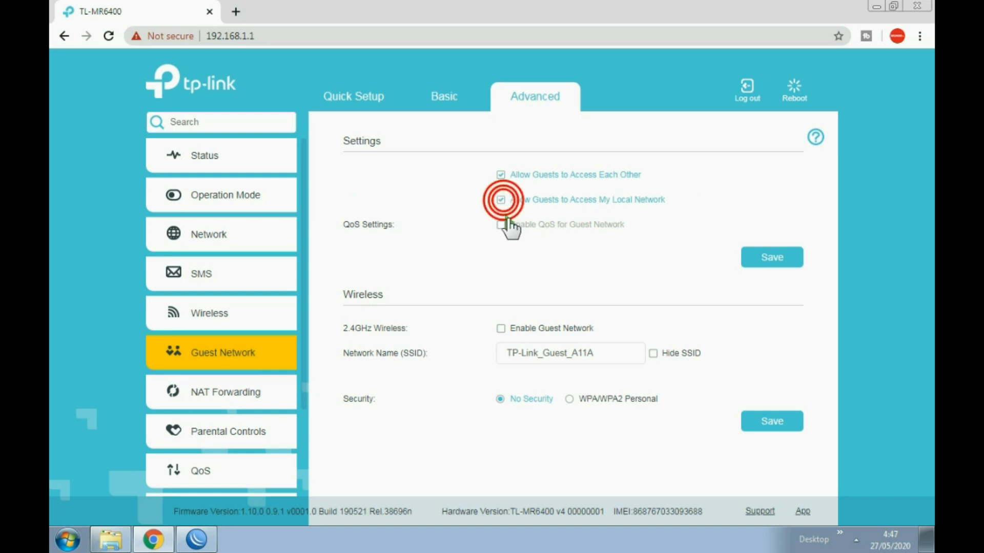
click(498, 202)
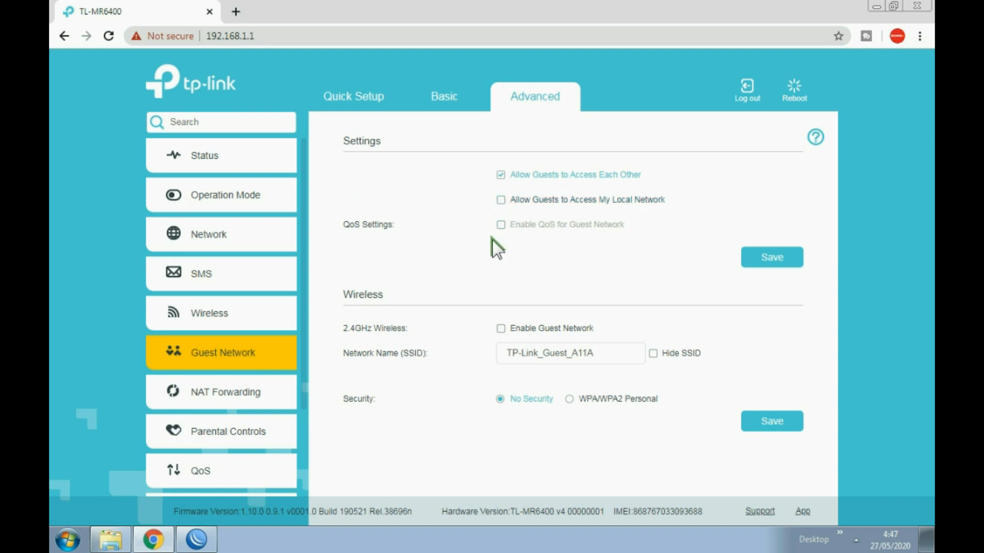
triple_click(604, 353)
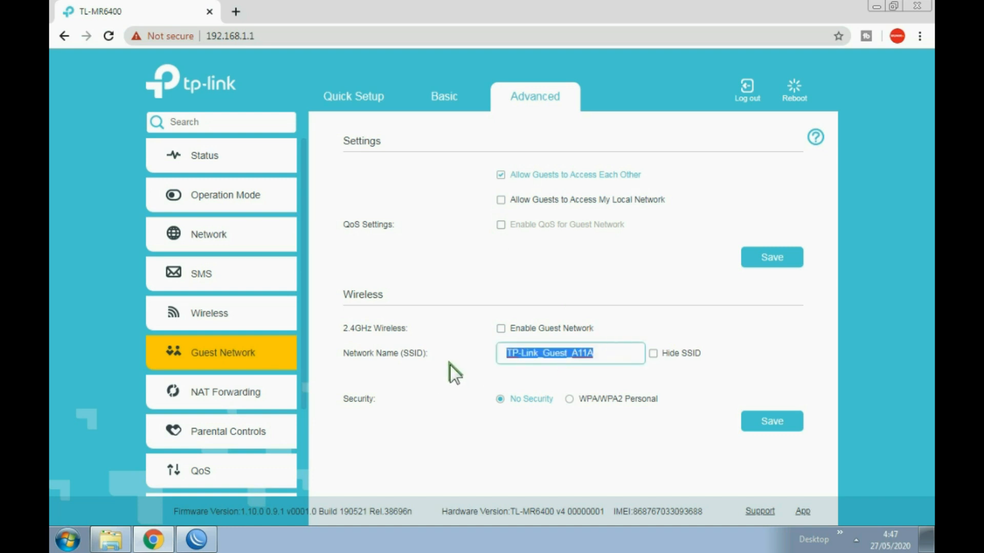
text(TAMU)
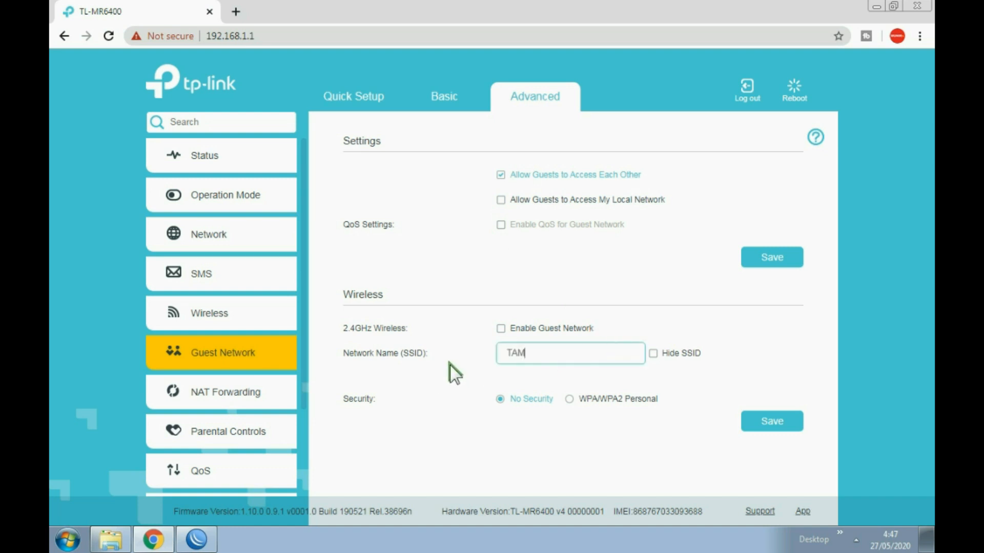
click(501, 328)
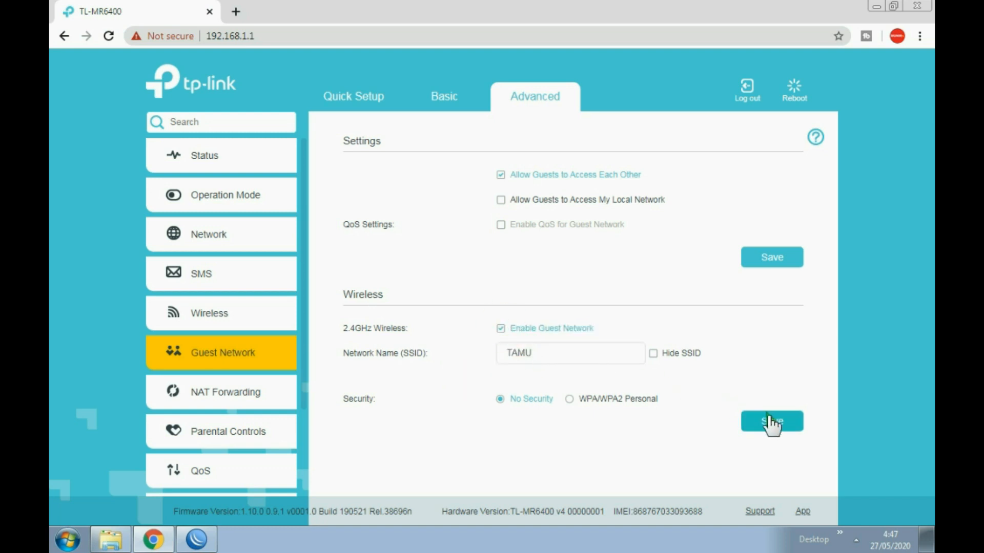
click(771, 417)
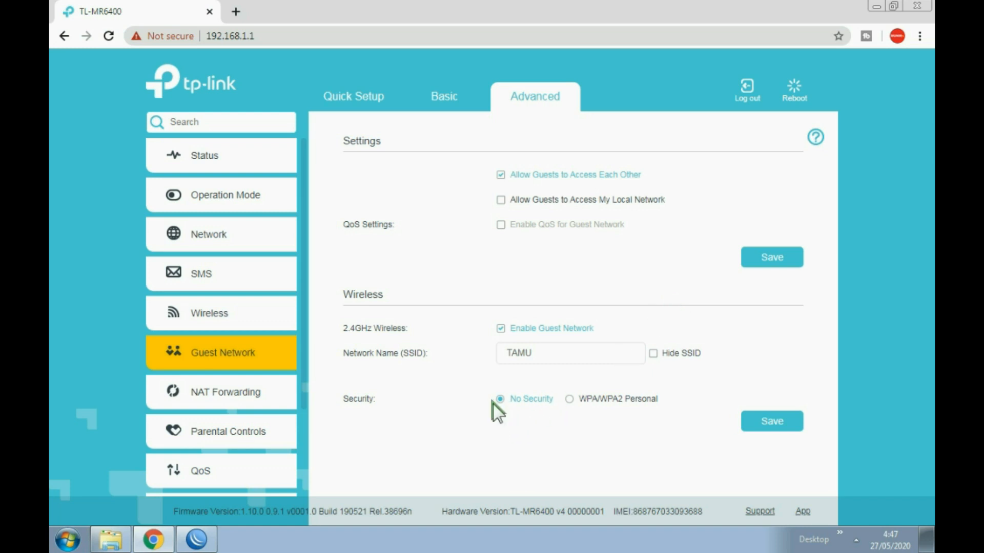
- Secure the TAMU guest network with WPA/WPA2 Personal and a password, and save
click(570, 400)
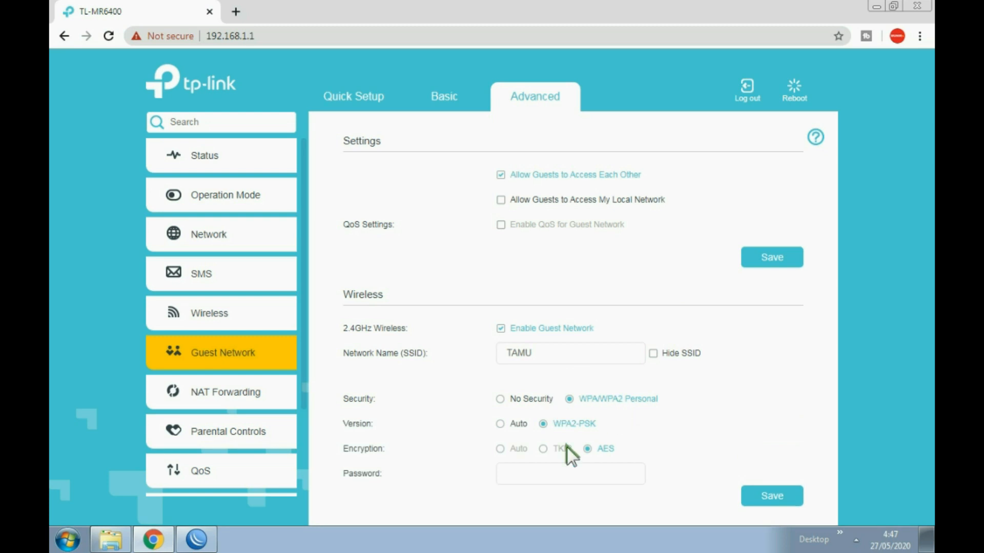
click(532, 474)
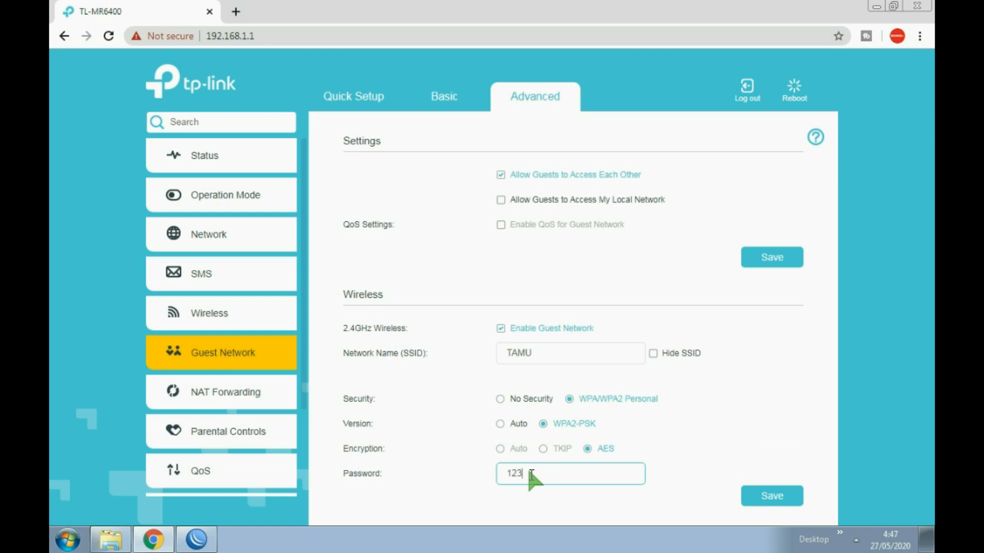
click(764, 498)
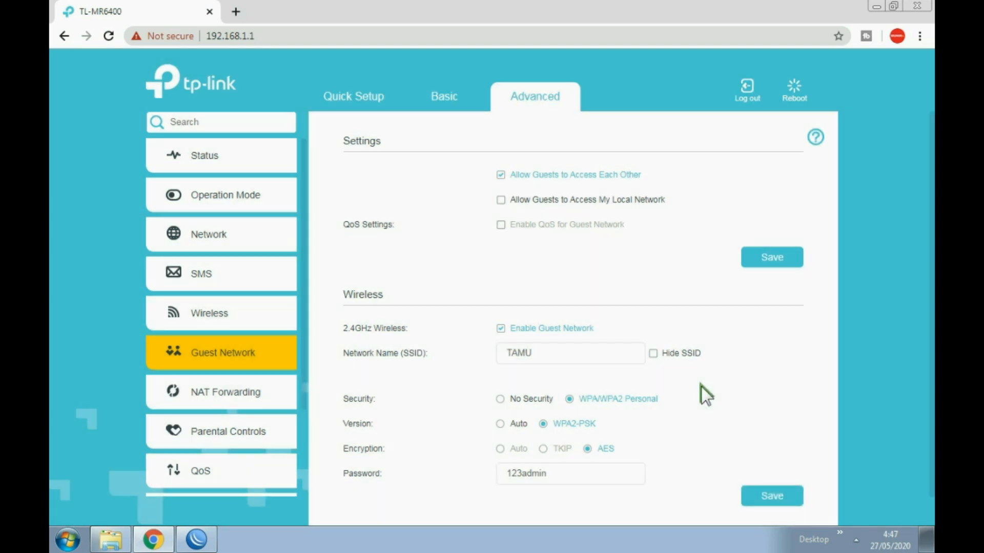
- Confirm in the Windows Wi-Fi list that TAMU is broadcasting
scroll(760, 387, down, 1)
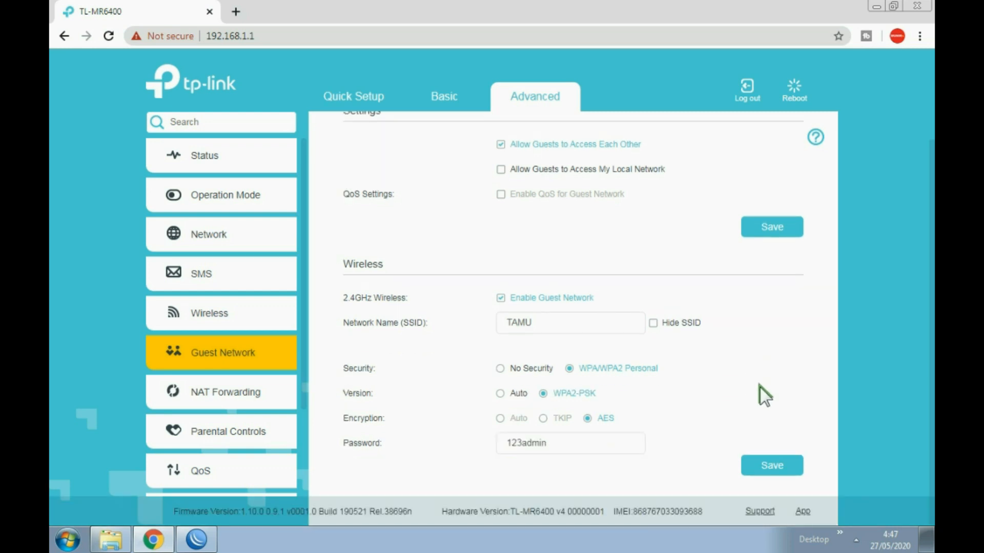
click(855, 540)
click(844, 435)
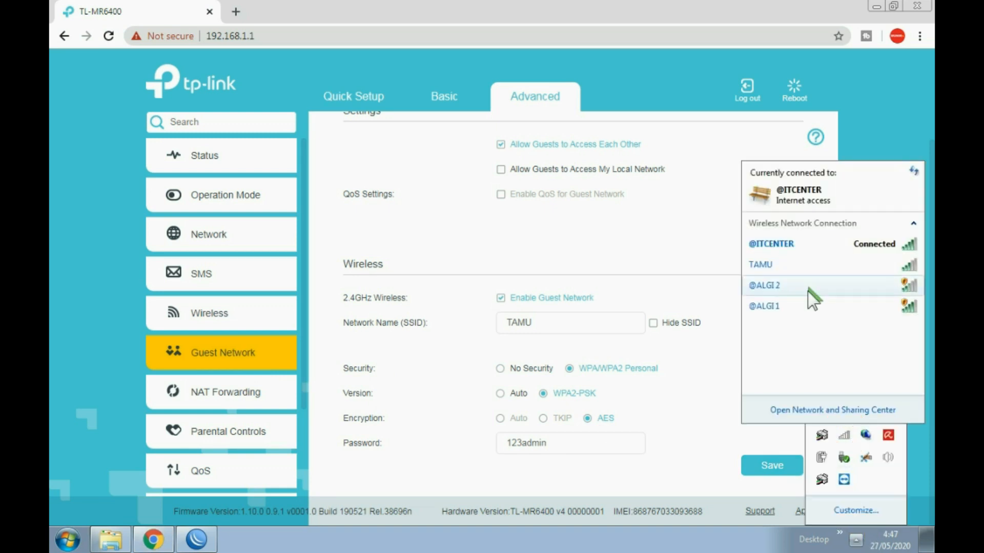
click(769, 266)
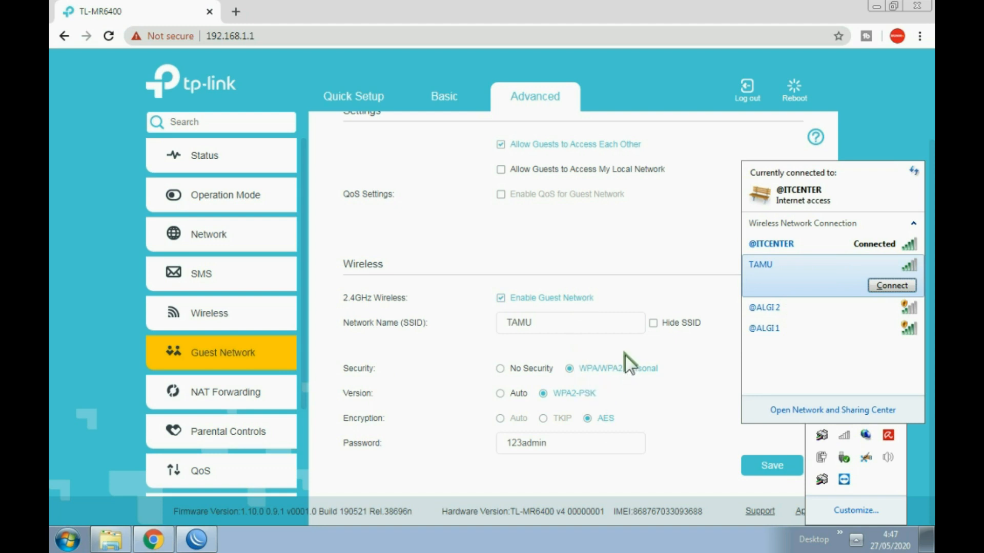
click(605, 444)
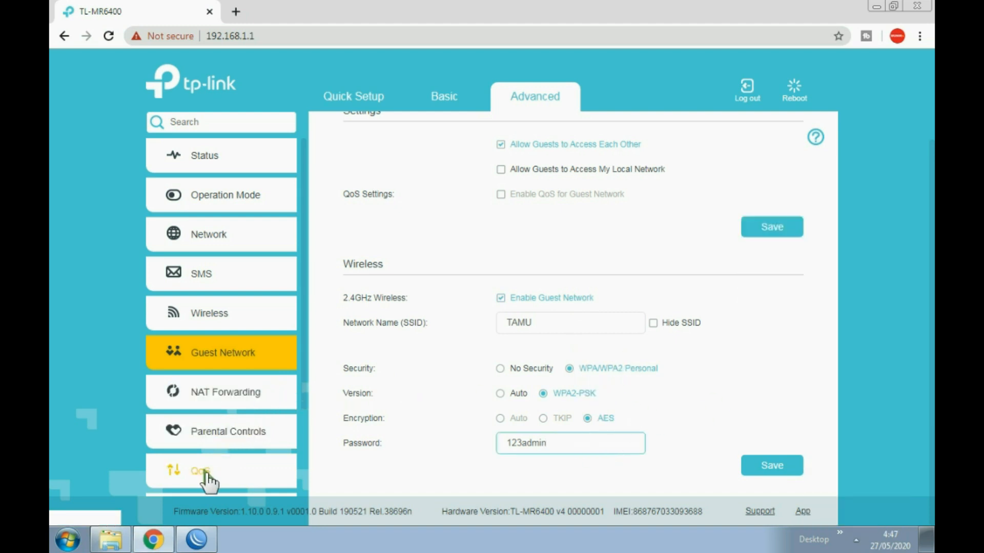
- Open QoS > Settings, showing QoS disabled with 0 Mbps upload and download bandwidth
click(247, 435)
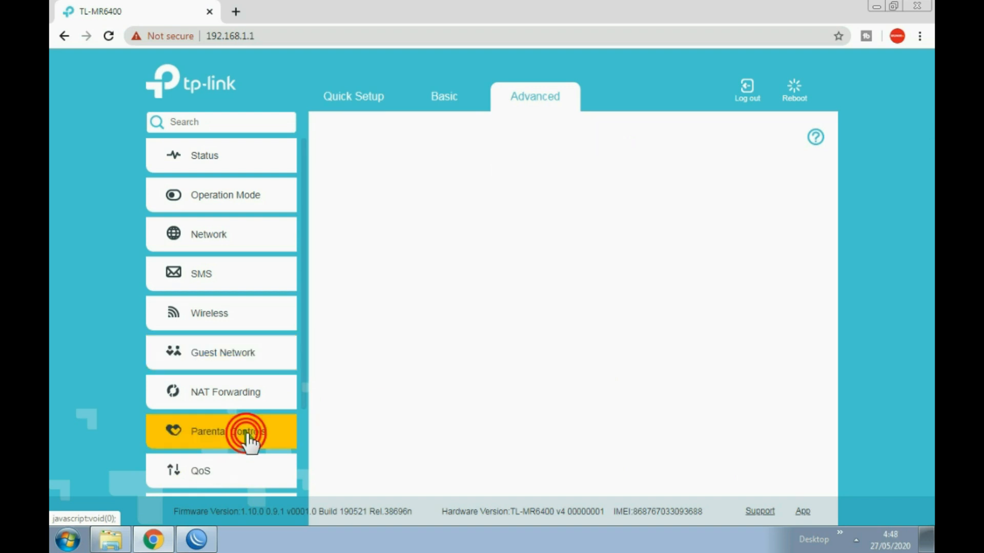
scroll(420, 344, down, 1)
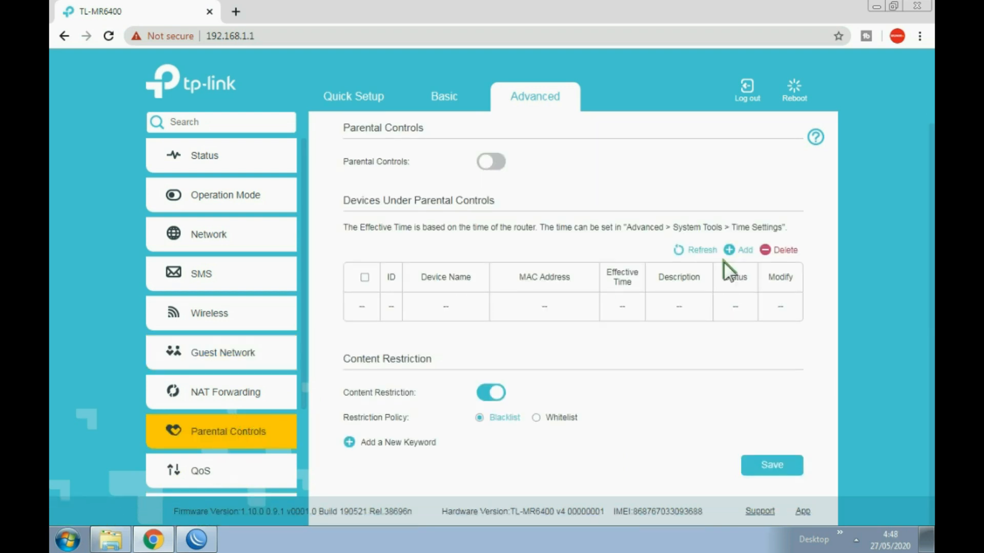
scroll(274, 429, down, 2)
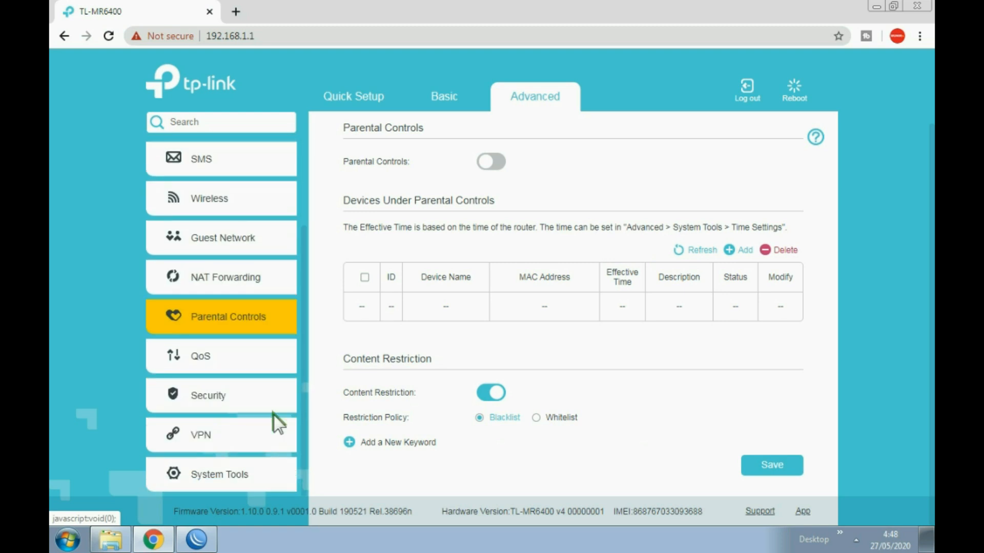
click(216, 358)
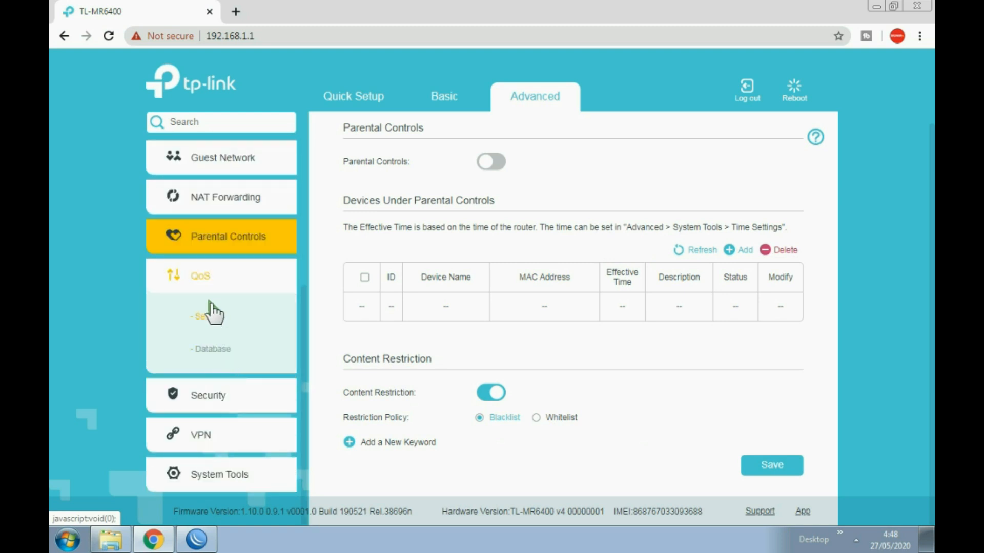
click(220, 276)
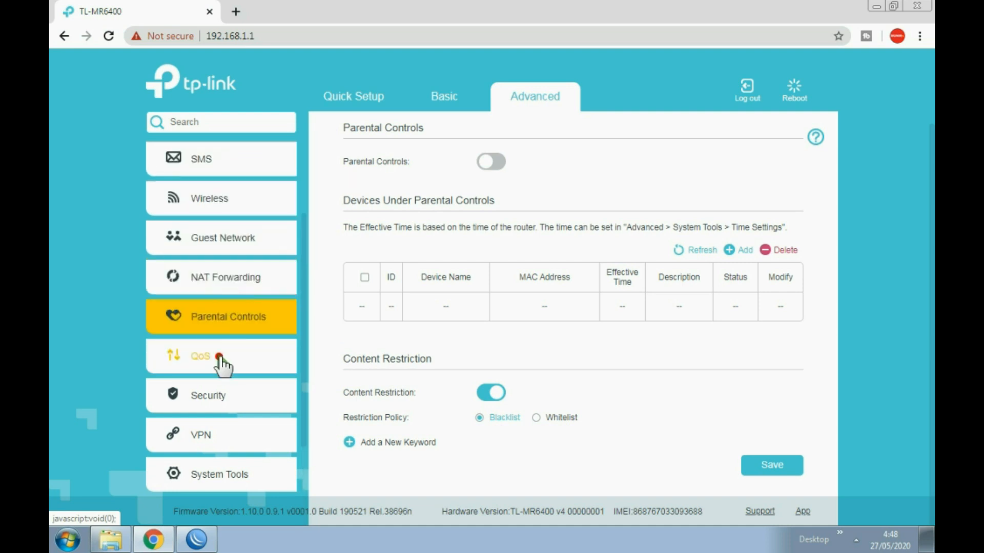
click(220, 359)
click(226, 325)
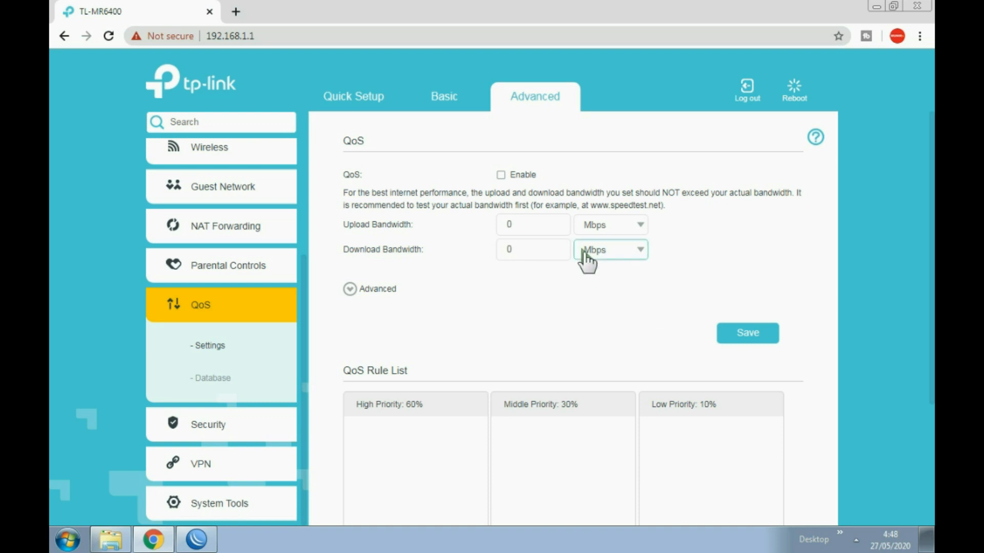
double_click(518, 226)
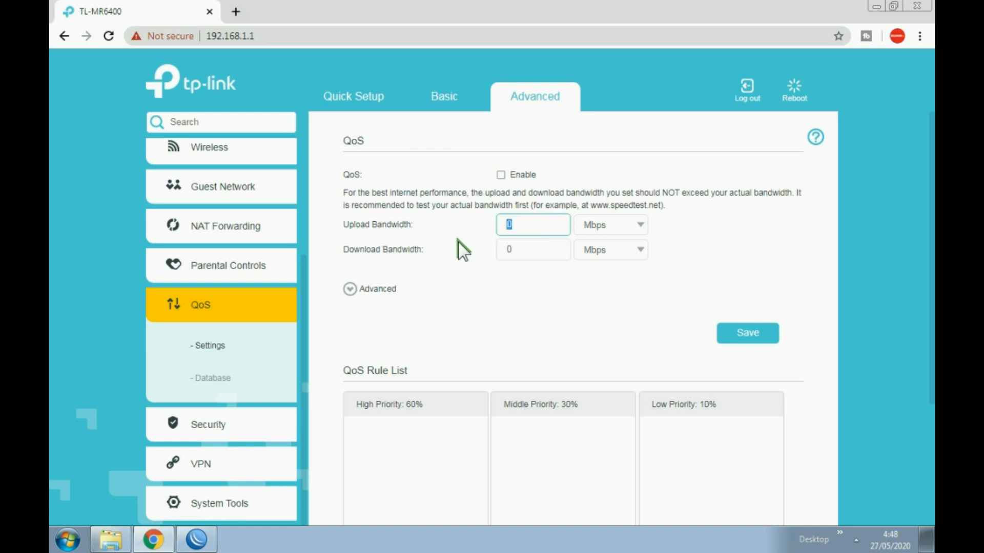
click(639, 251)
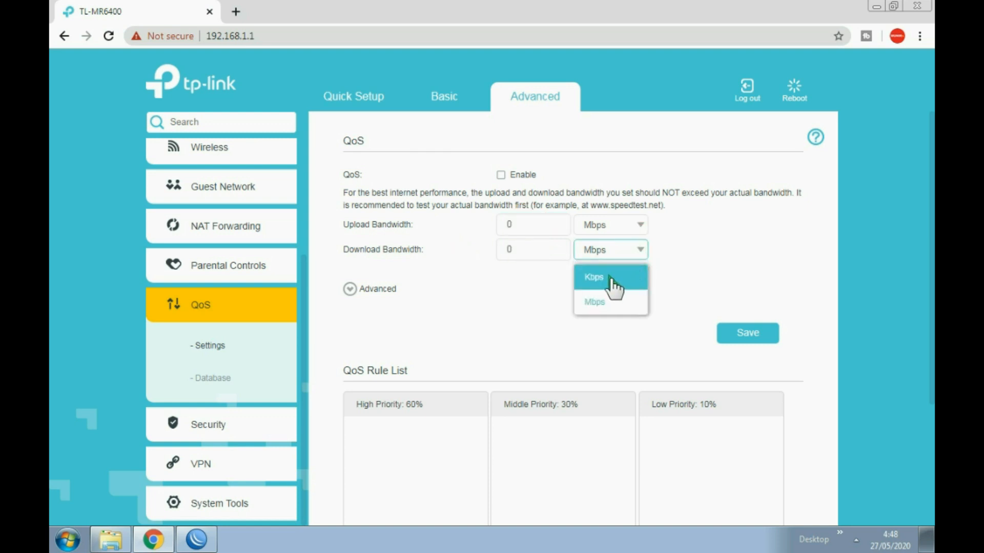
click(704, 248)
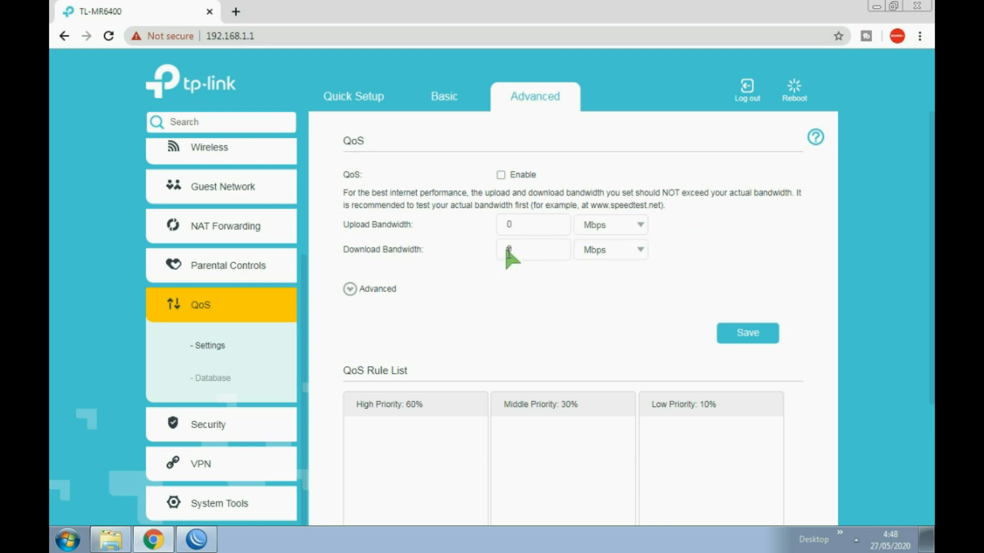
double_click(534, 248)
scroll(445, 313, down, 3)
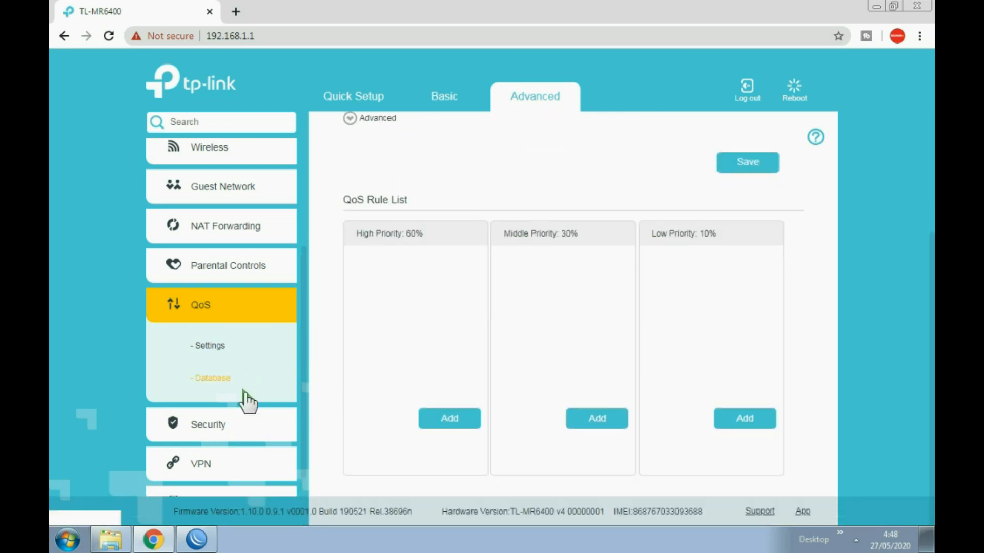
scroll(225, 450, down, 1)
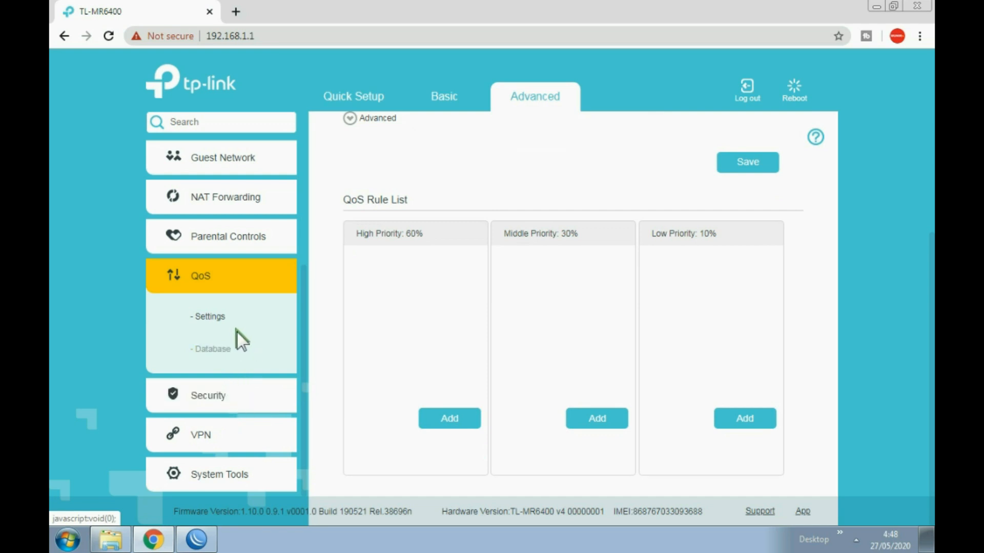
- Open the Access Control page under Security, showing blacklist mode with an empty blacklist
click(222, 393)
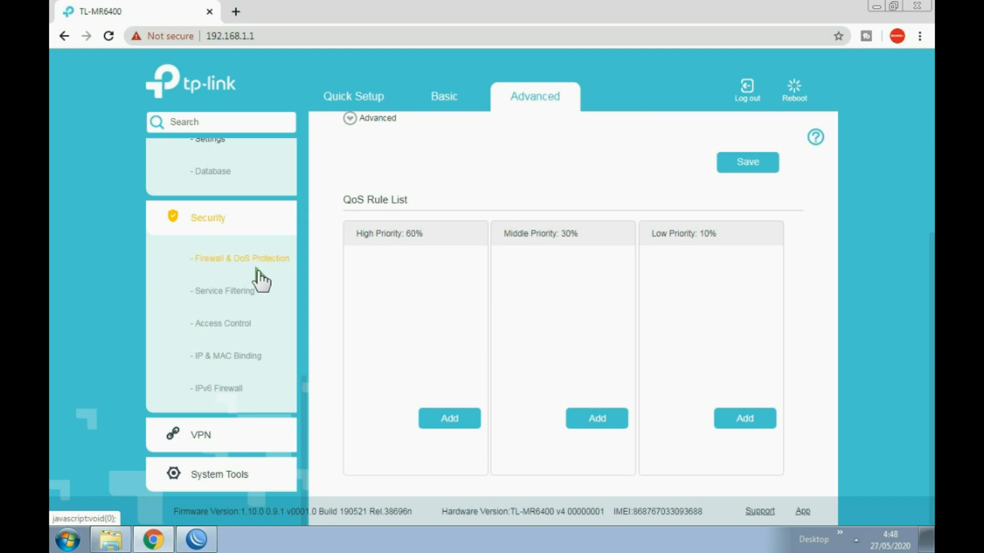
click(238, 323)
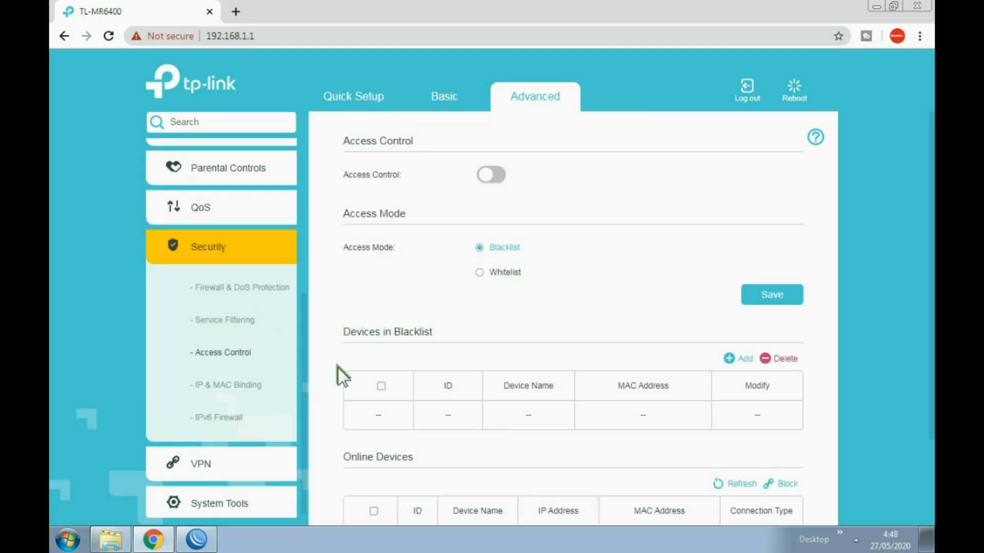
scroll(256, 404, down, 1)
- Expand VPN and System Tools and open the router's Administration page
click(208, 456)
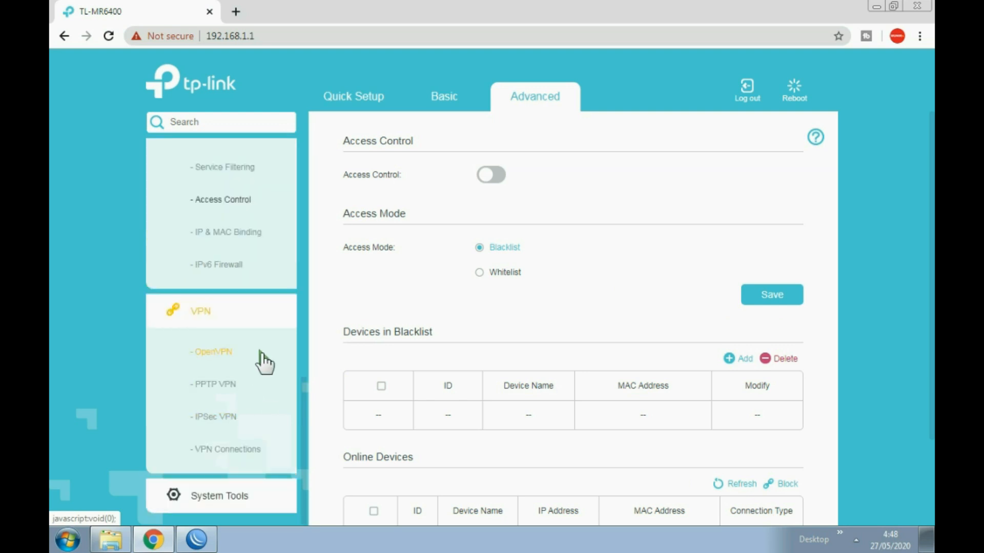
click(209, 496)
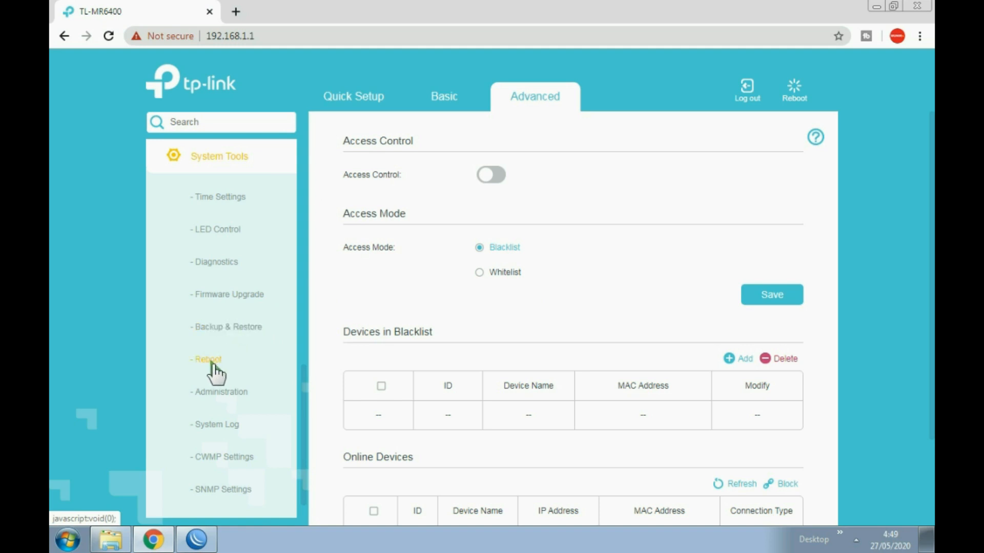
click(229, 394)
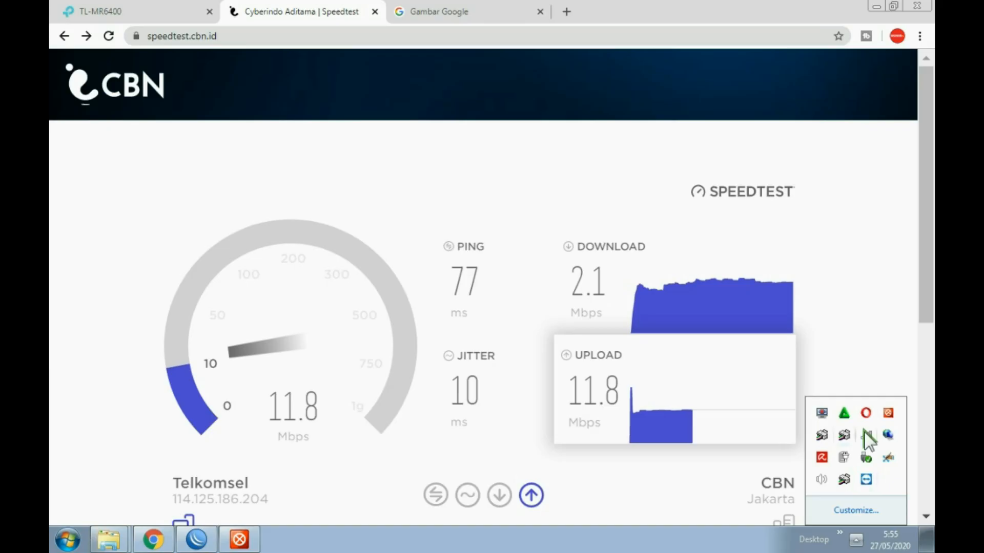
- Reload the TL-MR6400 admin page and open the Advanced Status overview
click(866, 435)
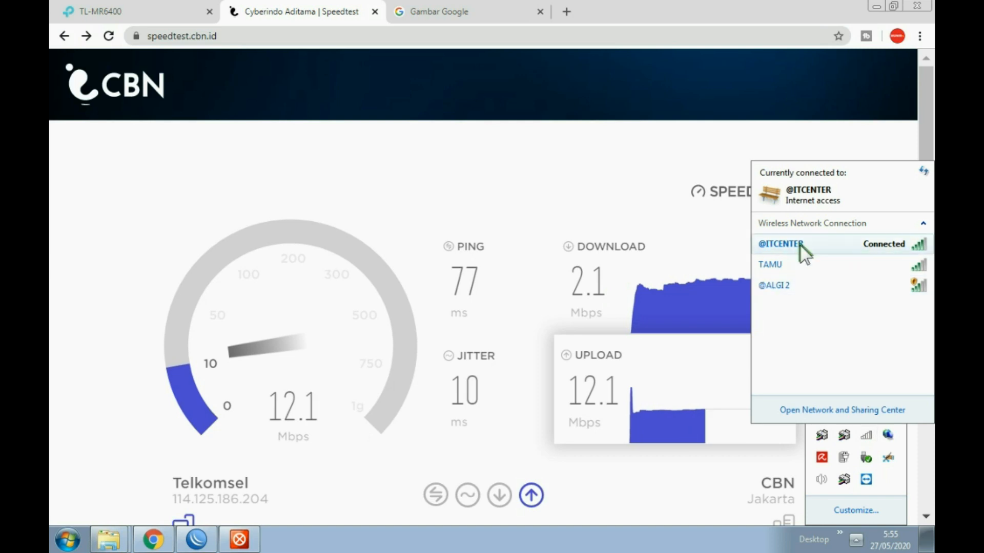
click(141, 13)
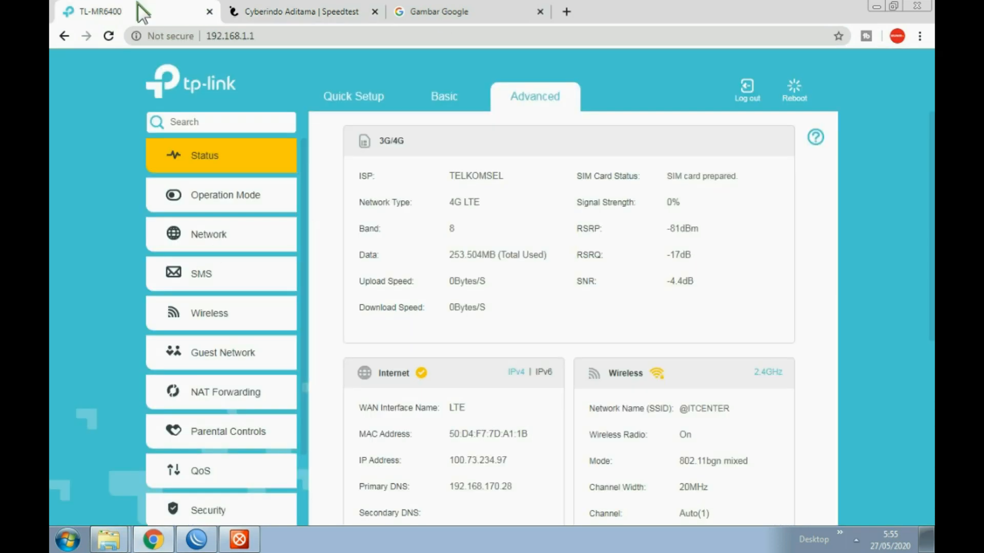
click(109, 35)
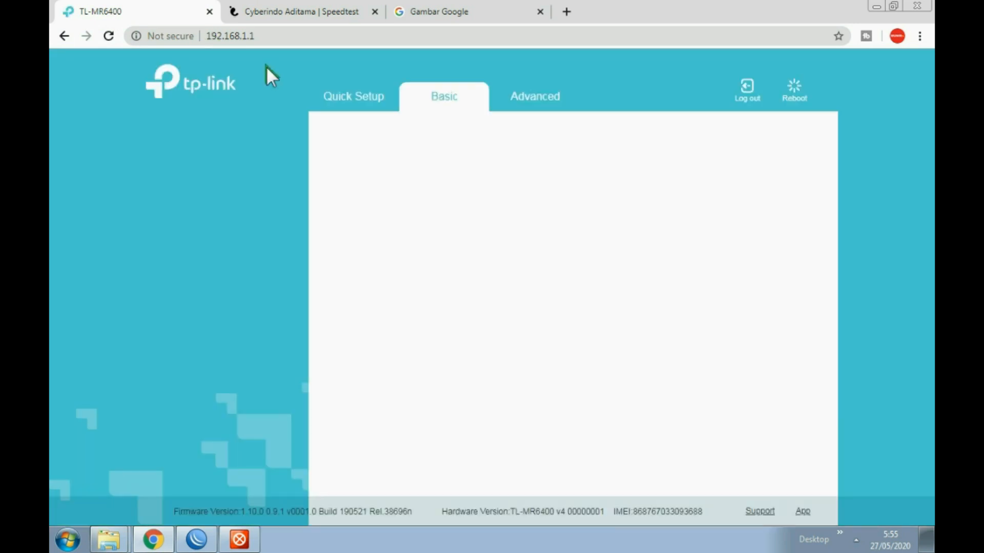
click(538, 99)
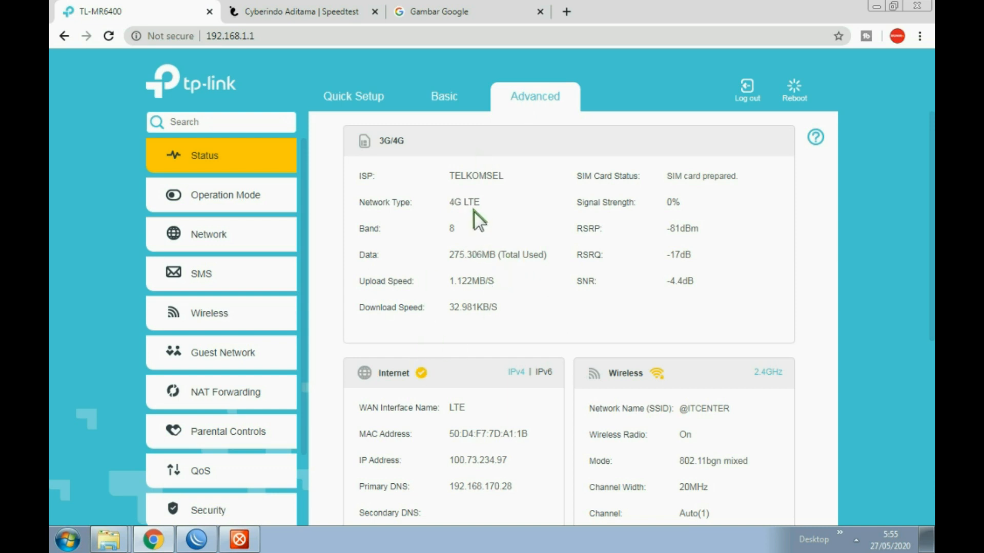
- Highlight the Band value 8 and the 0% Signal Strength reading on the Status page
double_click(452, 229)
mouse_move(681, 202)
mouse_down()
mouse_move(660, 202)
mouse_move(672, 208)
mouse_up()
click(689, 202)
scroll(610, 328, down, 3)
scroll(478, 336, up, 3)
- Start a fresh speed test on the Speedtest tab, then return to the router page
click(321, 12)
click(684, 277)
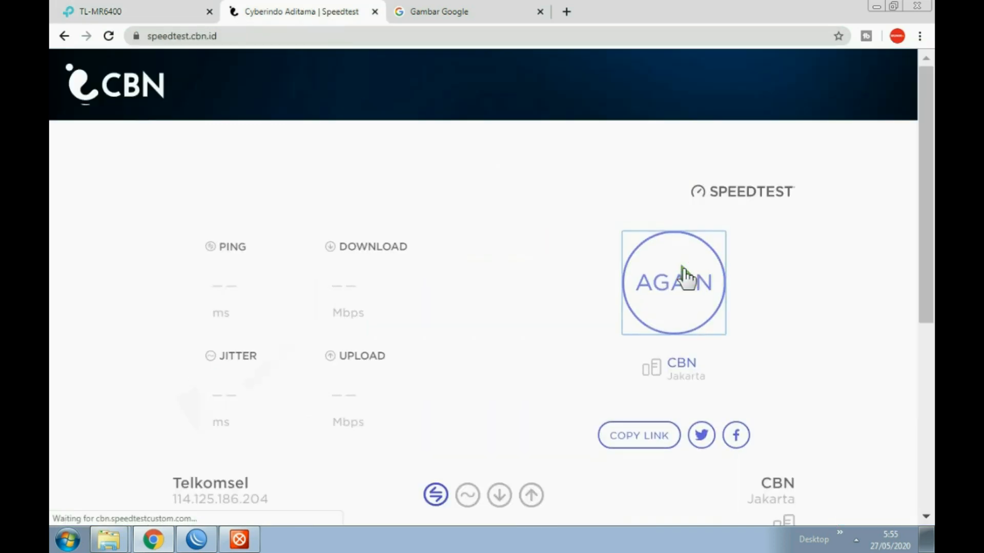
click(856, 539)
mouse_move(802, 249)
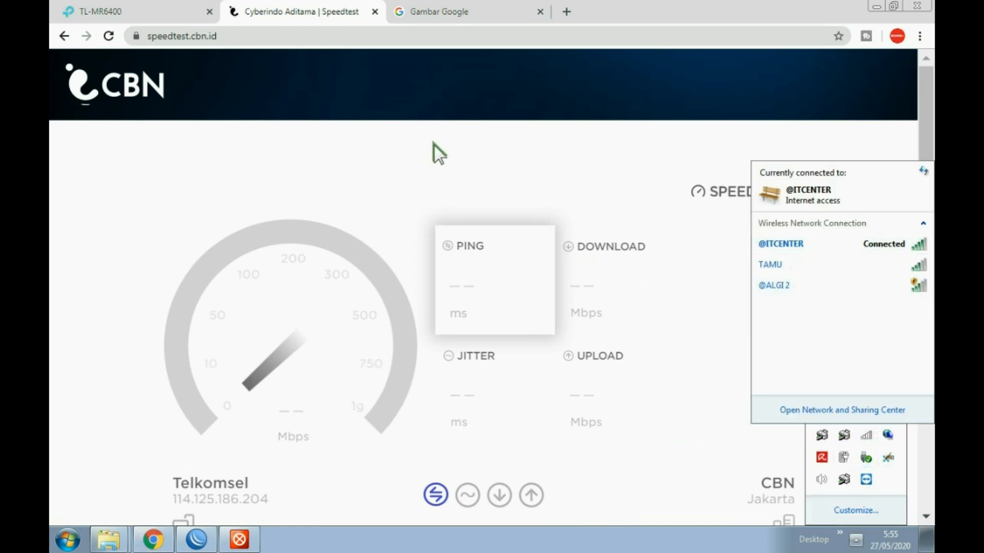
click(137, 10)
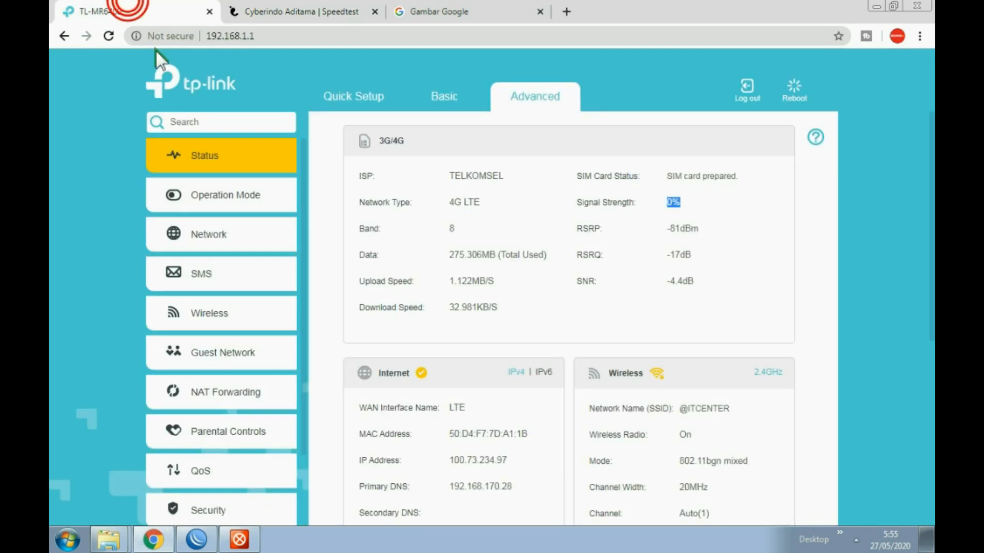
click(235, 321)
click(230, 198)
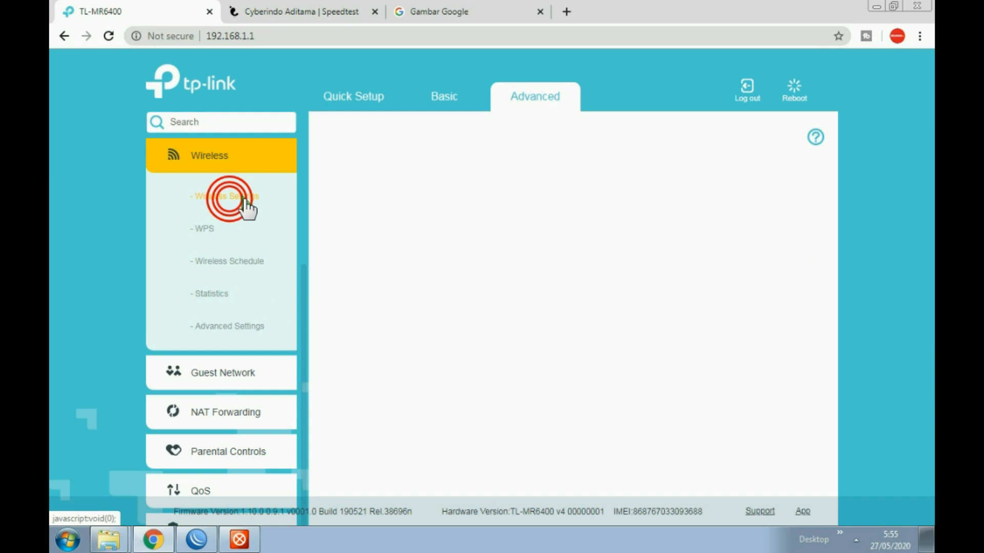
triple_click(595, 210)
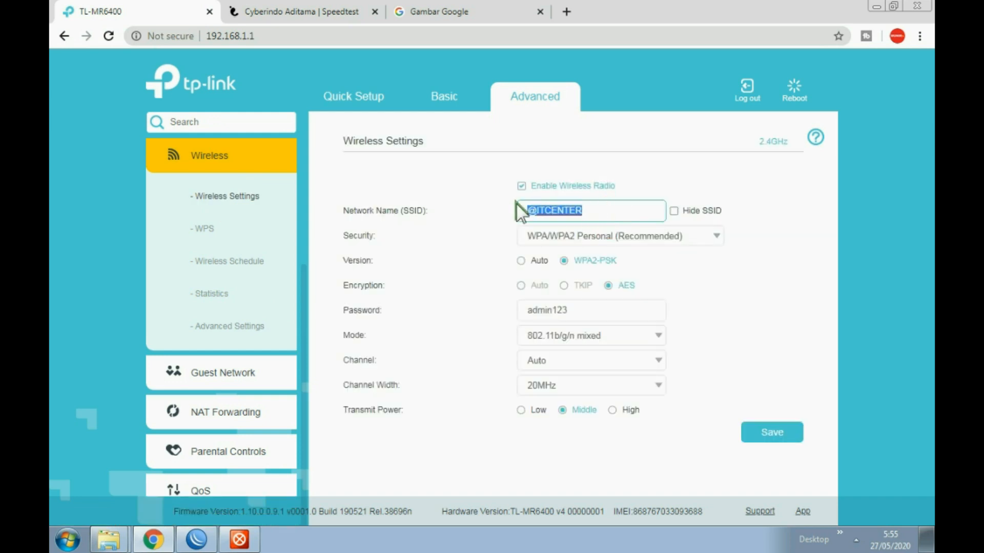
drag(592, 207, 473, 202)
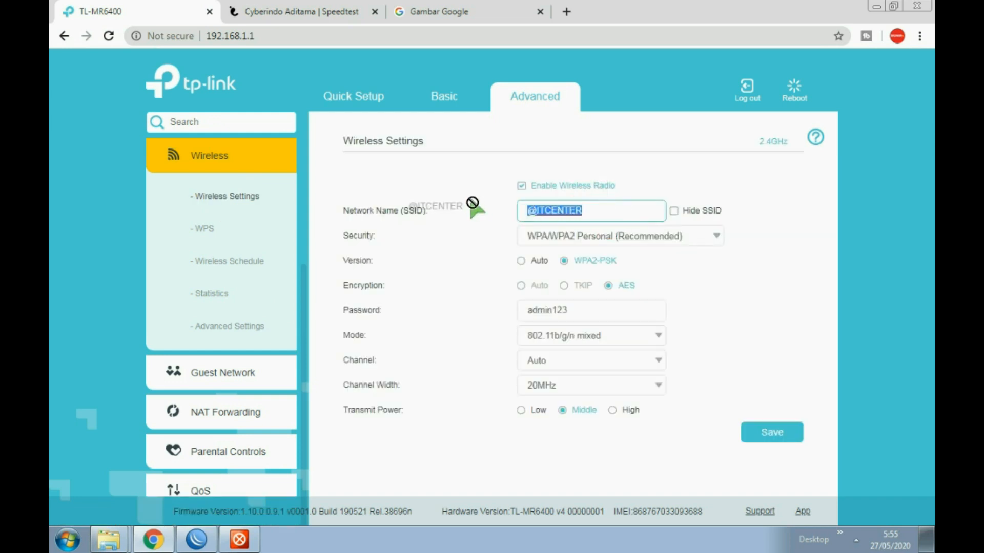
click(631, 174)
- Return to Status and view the finished speed test: 1.9 Mbps down, 12.4 Mbps up
scroll(251, 191, up, 3)
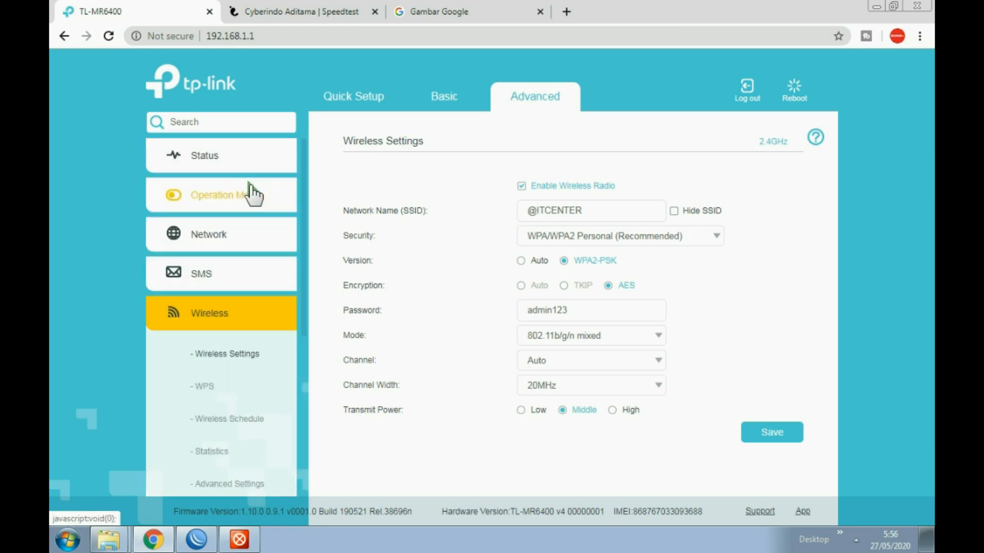
click(215, 159)
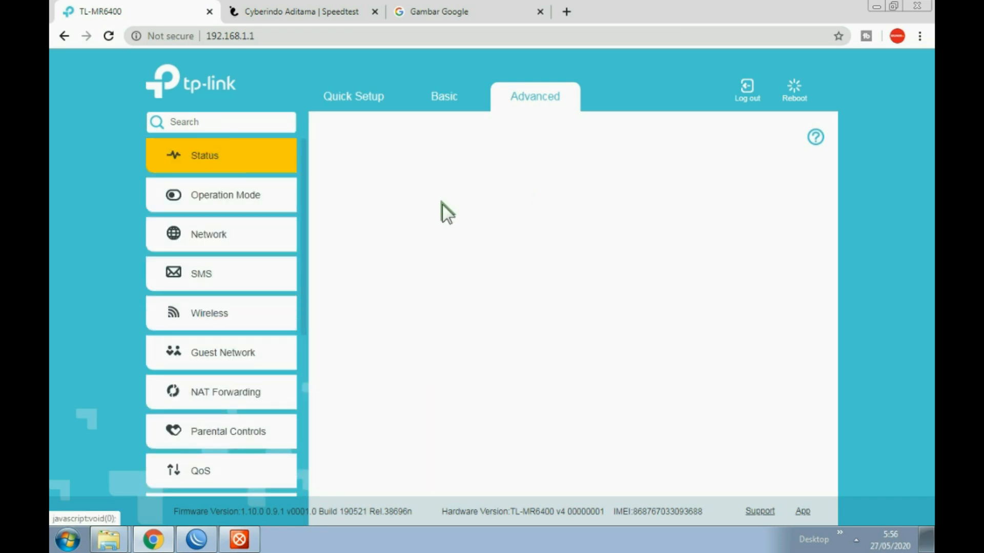
click(287, 12)
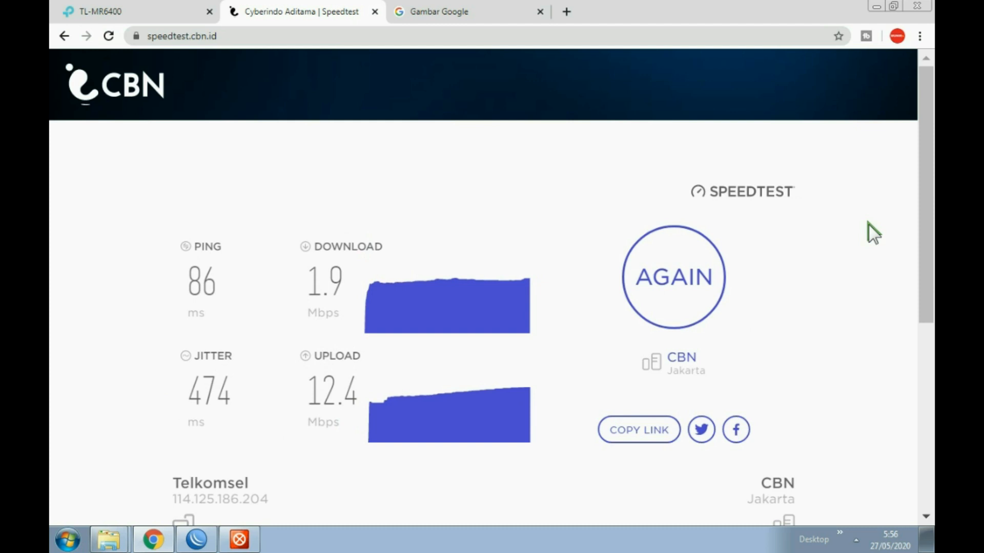
- Connect the PC to the TAMU guest network from the tray Wi-Fi list
click(856, 540)
click(876, 438)
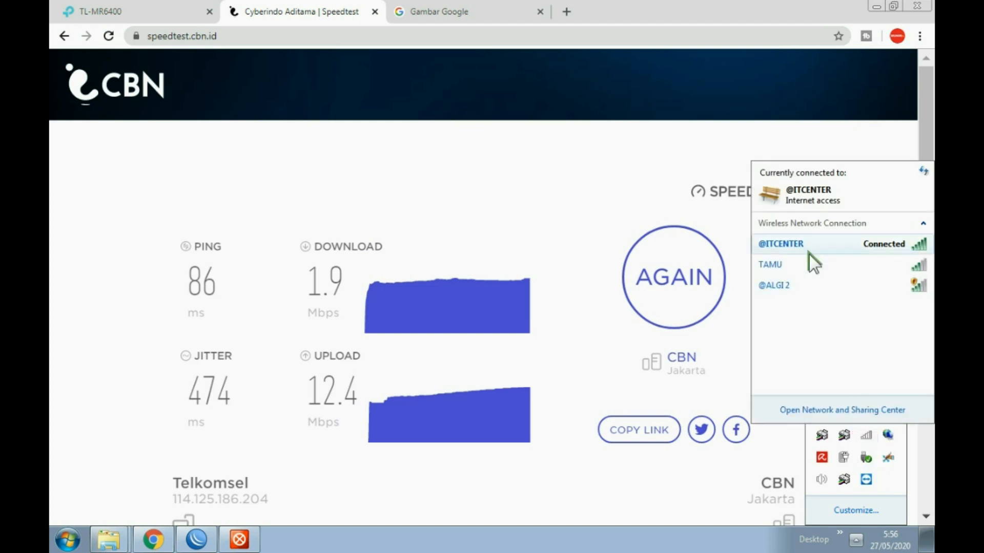
click(791, 270)
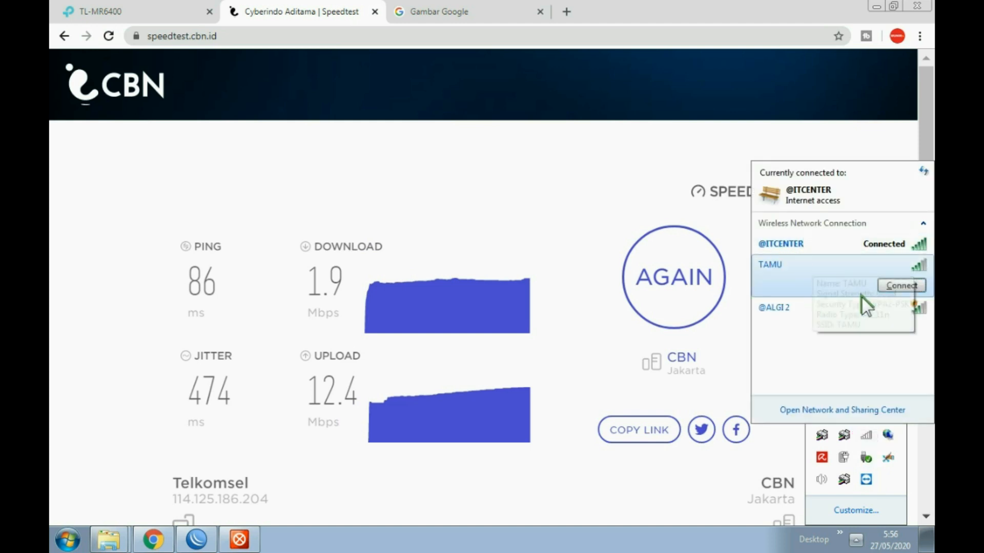
click(899, 285)
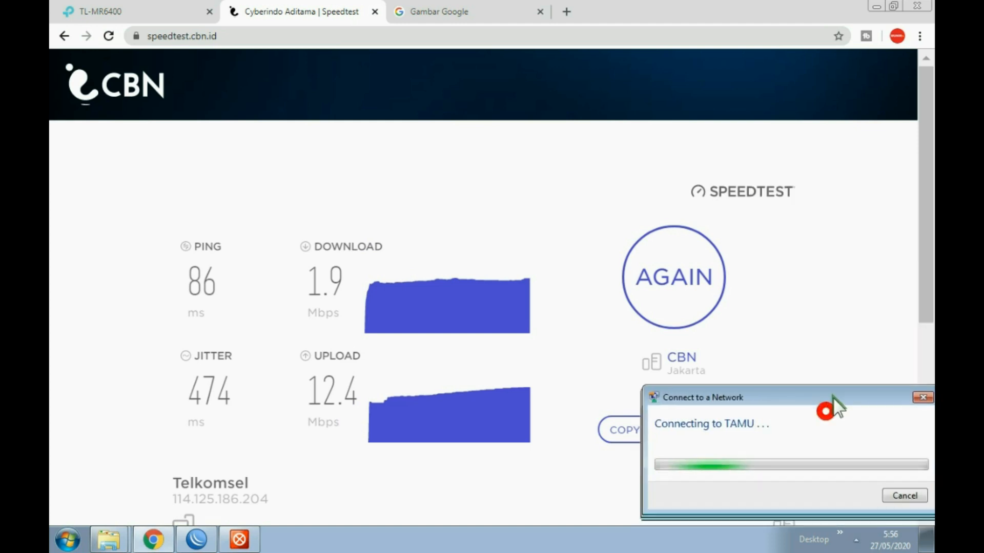
drag(828, 409, 824, 311)
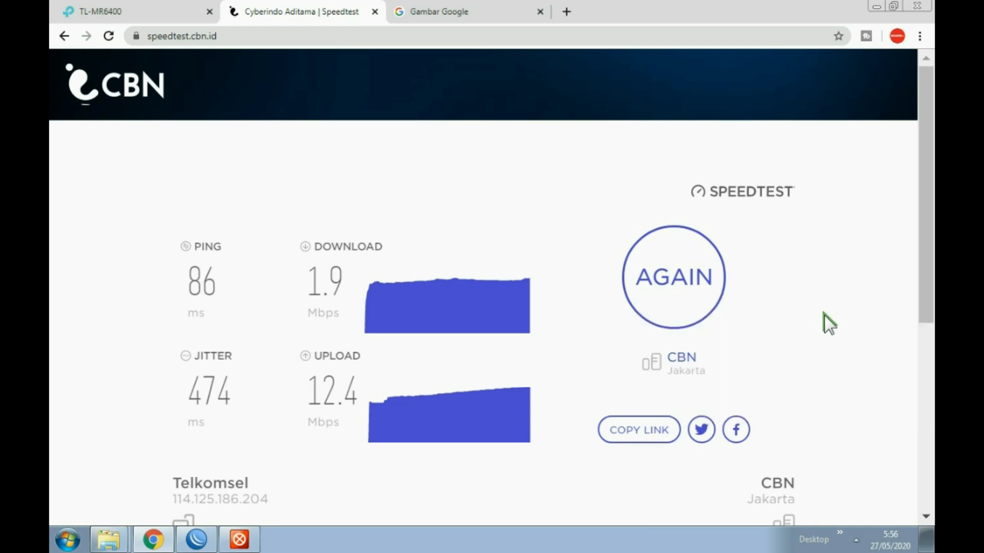
- Confirm TAMU is connected and run the CBN speed test again
click(855, 538)
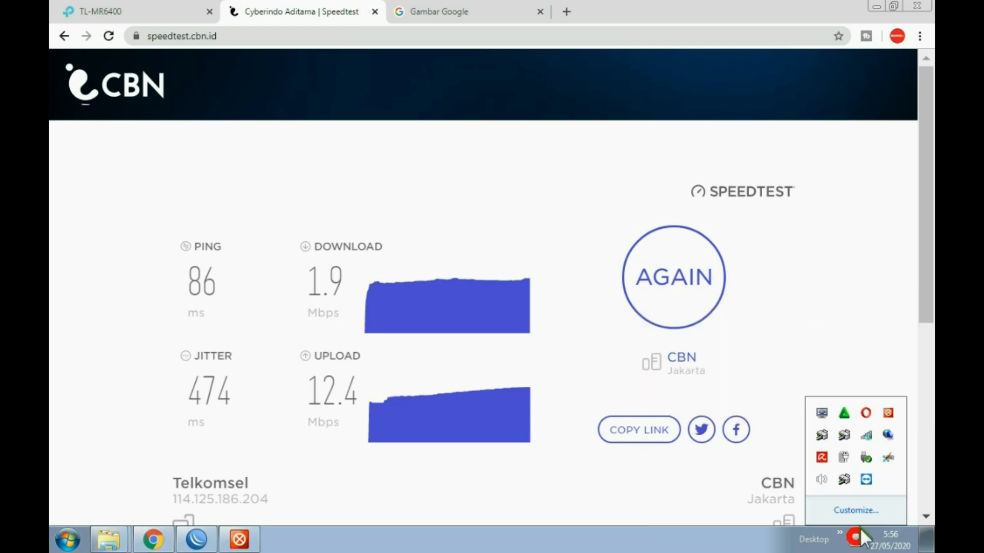
click(865, 437)
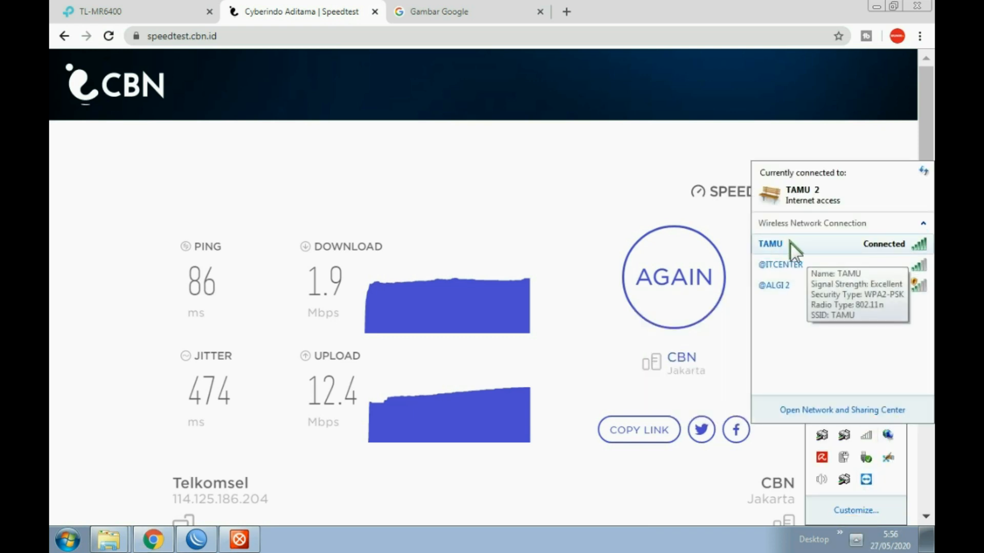
click(442, 153)
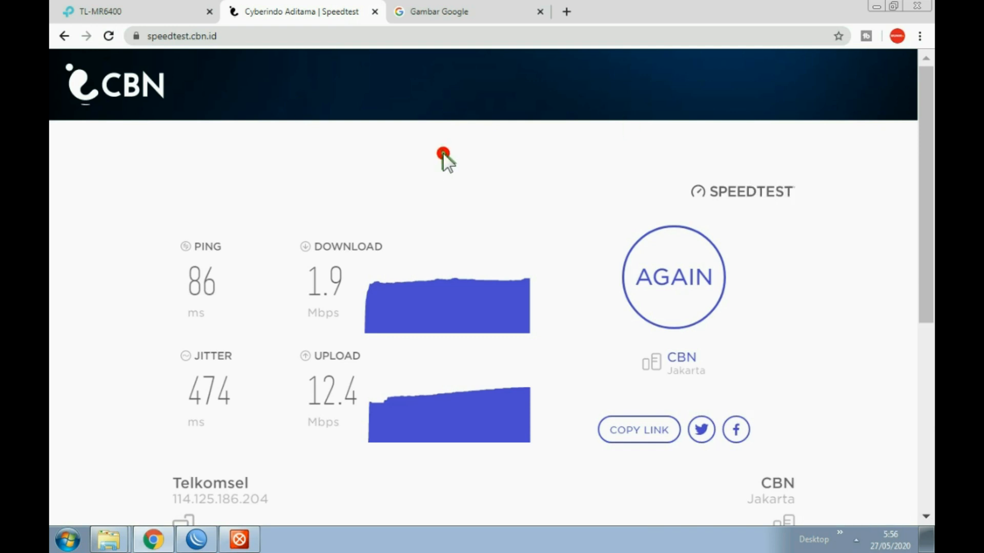
click(652, 259)
- Open Google Search from the Google apps grid, then return to the speed test
click(475, 13)
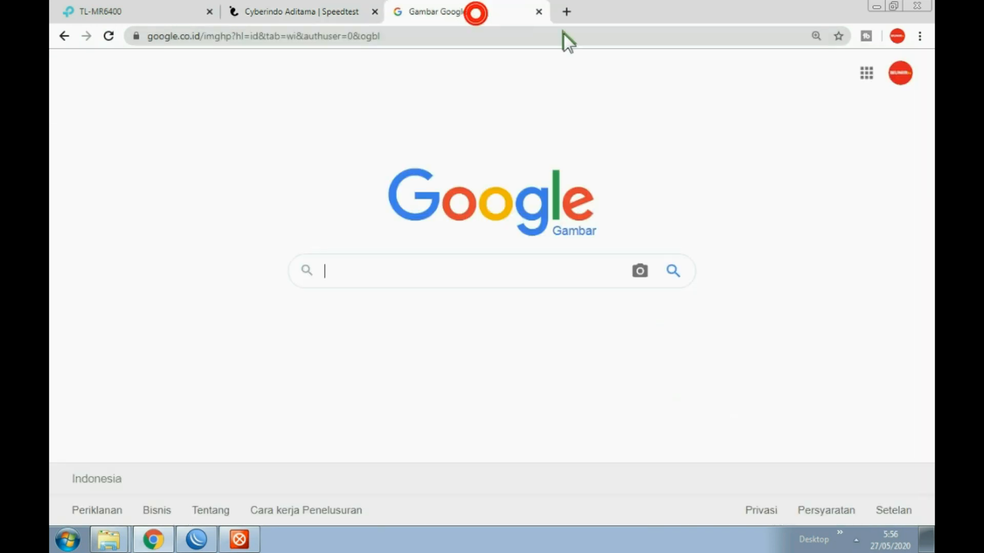
click(866, 72)
click(864, 136)
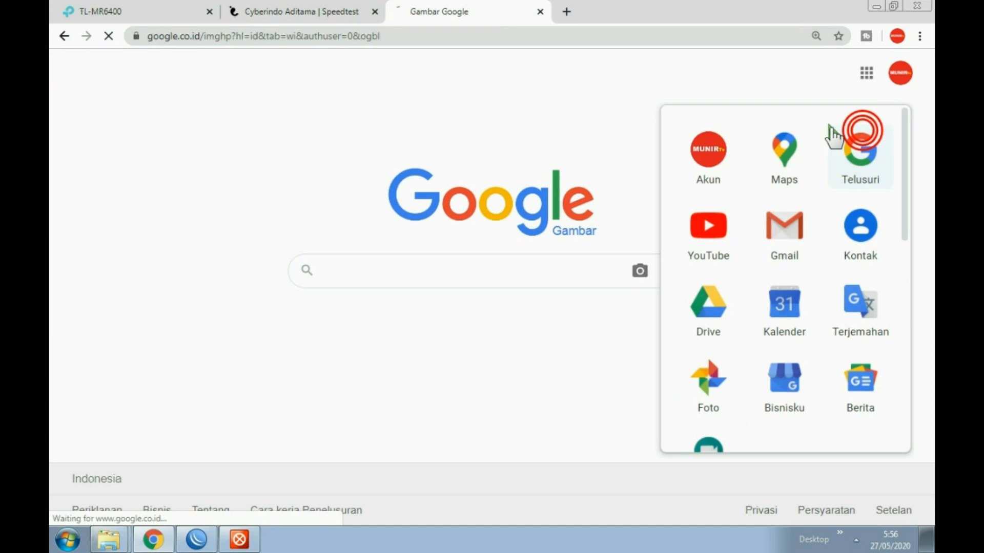
click(320, 10)
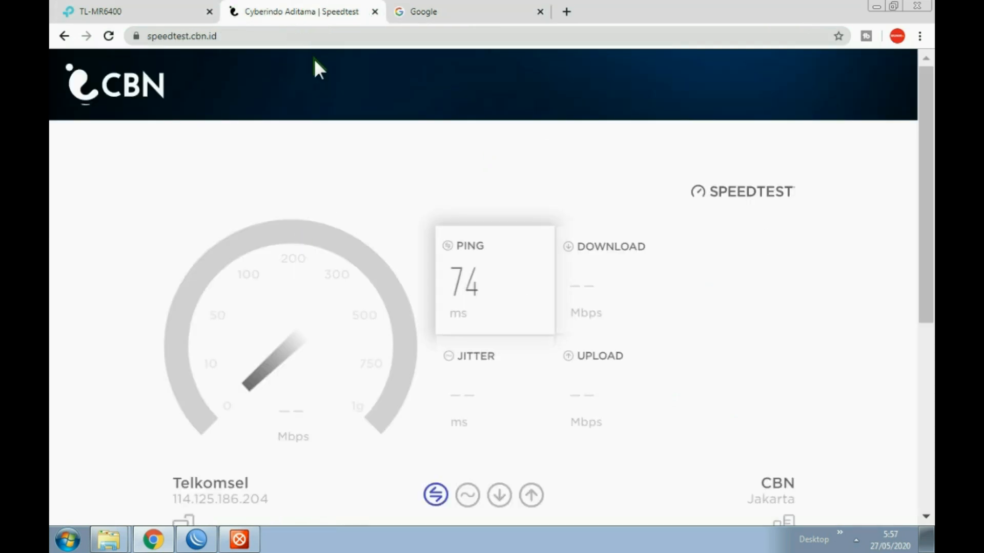
- Reload the router status page, then let the TAMU test finish at 2.4/12.5 Mbps
click(140, 11)
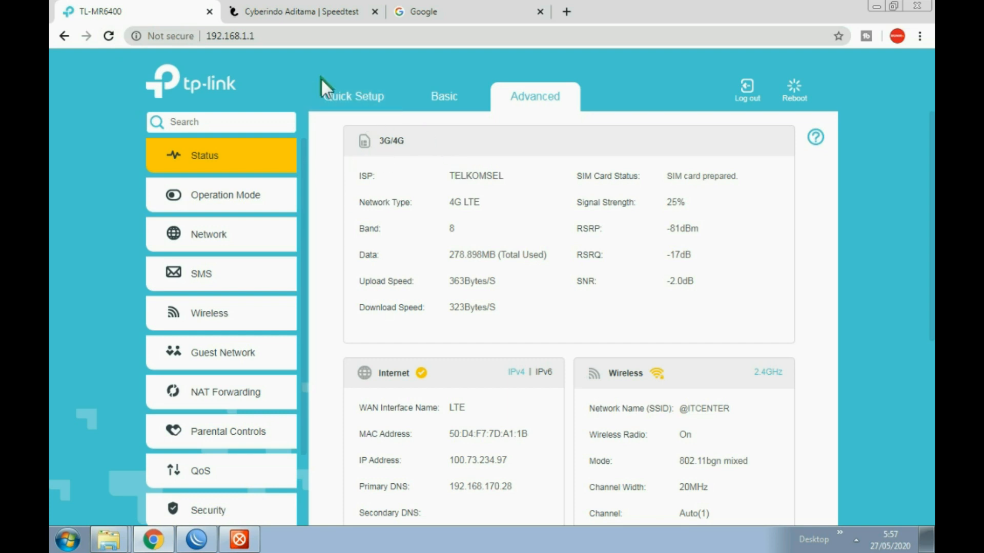
click(111, 36)
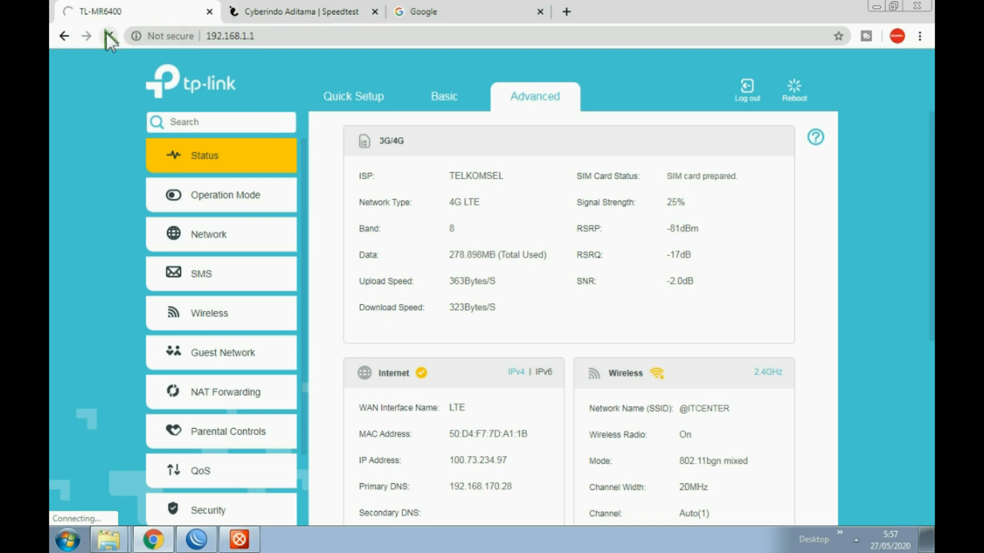
click(259, 11)
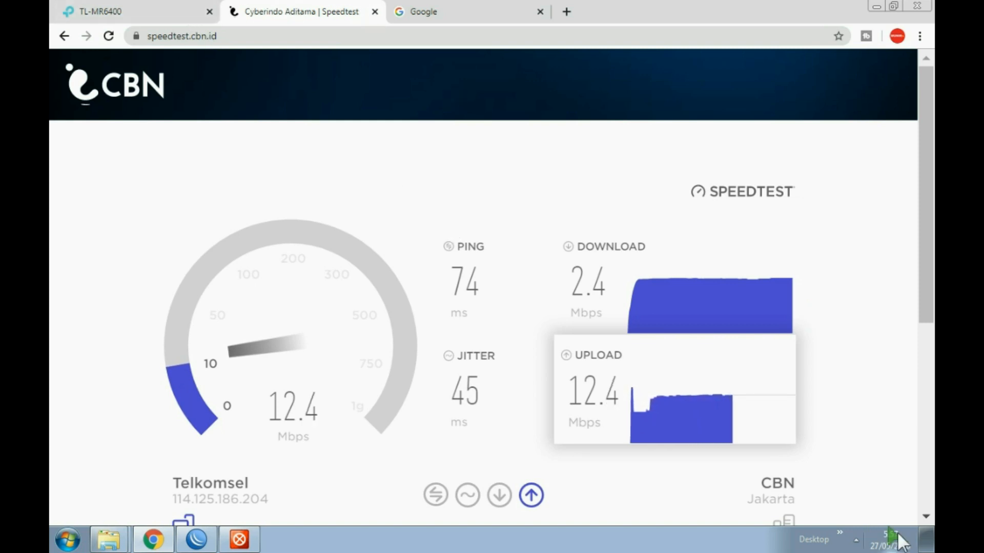
- Check the connected Wi-Fi network in the tray and close the router tab
click(856, 540)
click(865, 434)
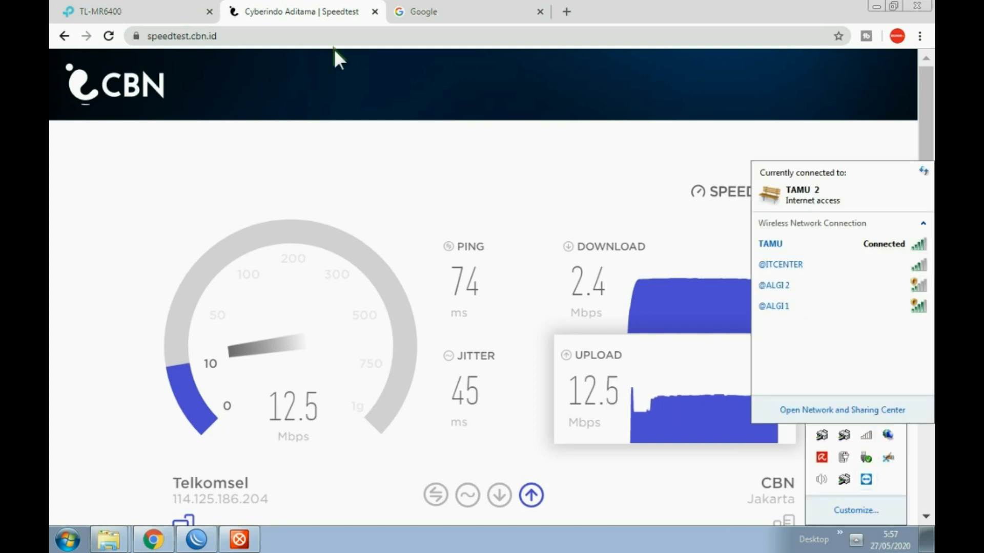
click(185, 11)
click(211, 12)
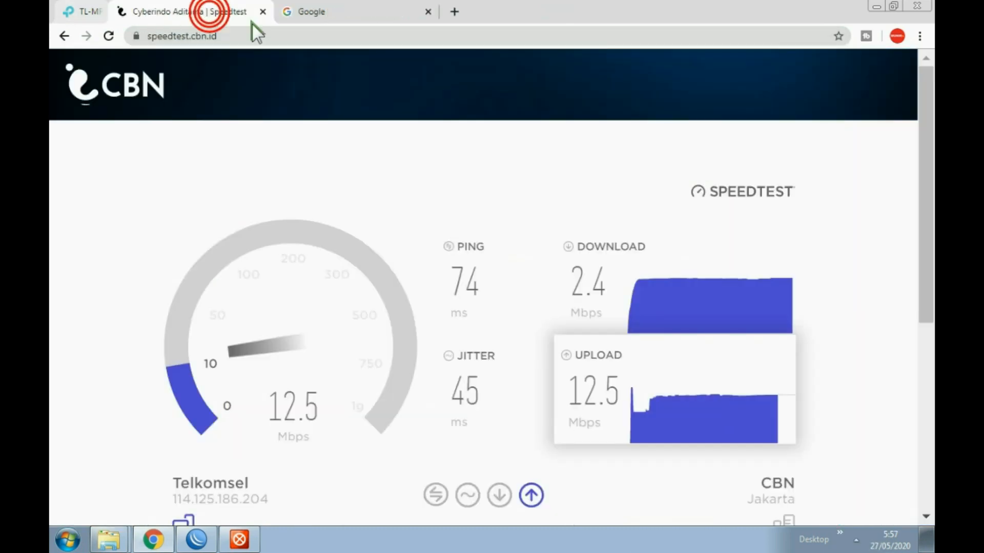
- Open a new tab at the router address 192.168.1.1, correcting the mistyped address
click(401, 11)
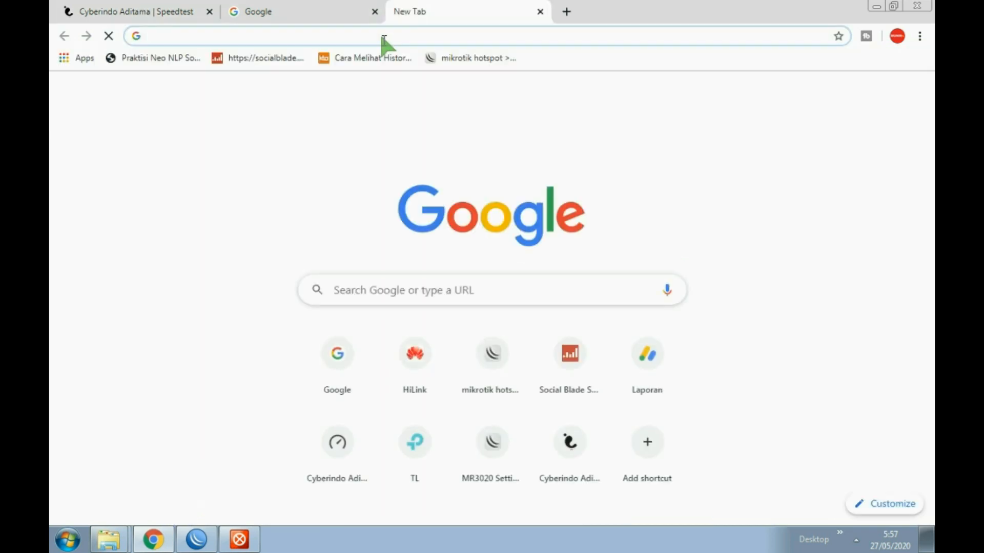
text(19)
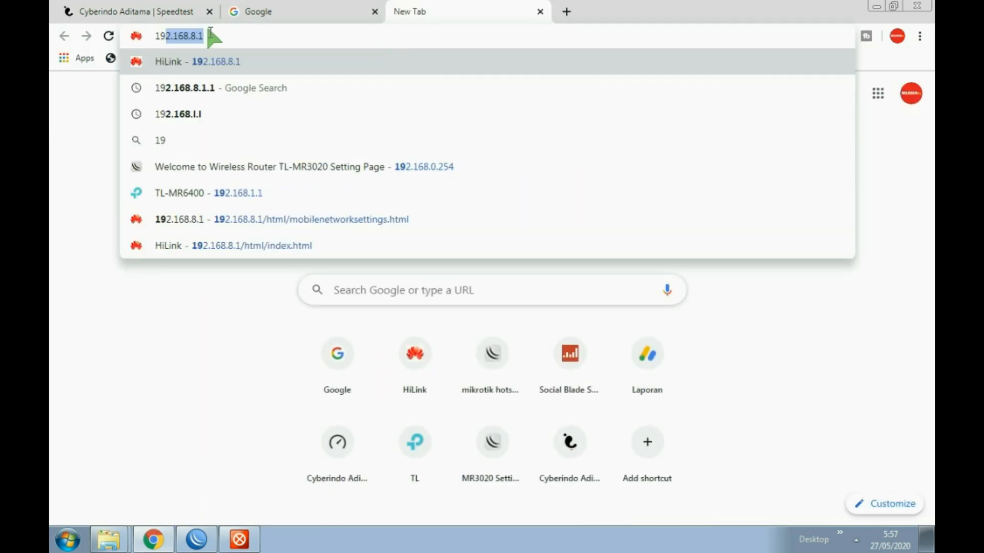
text(2.168.)
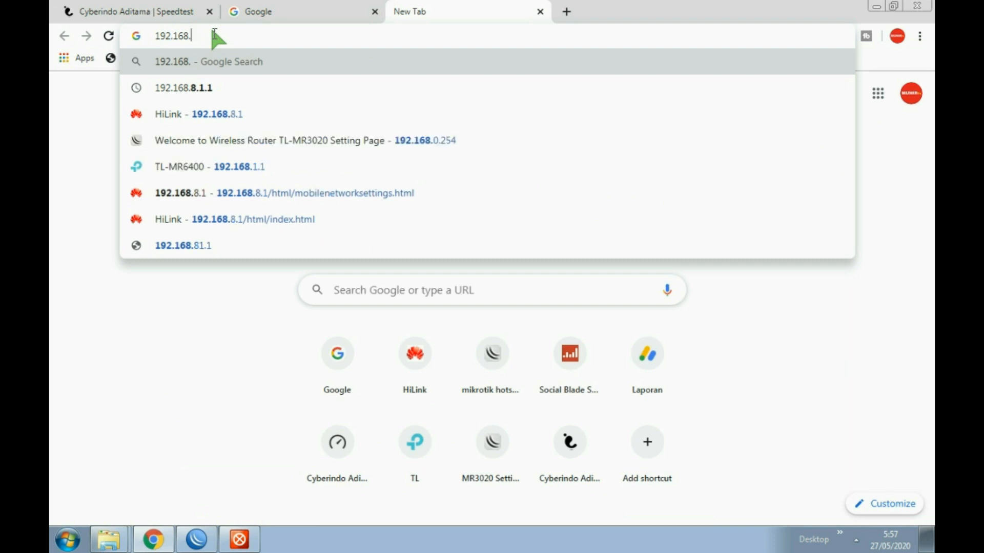
text(1,1)
key(Return)
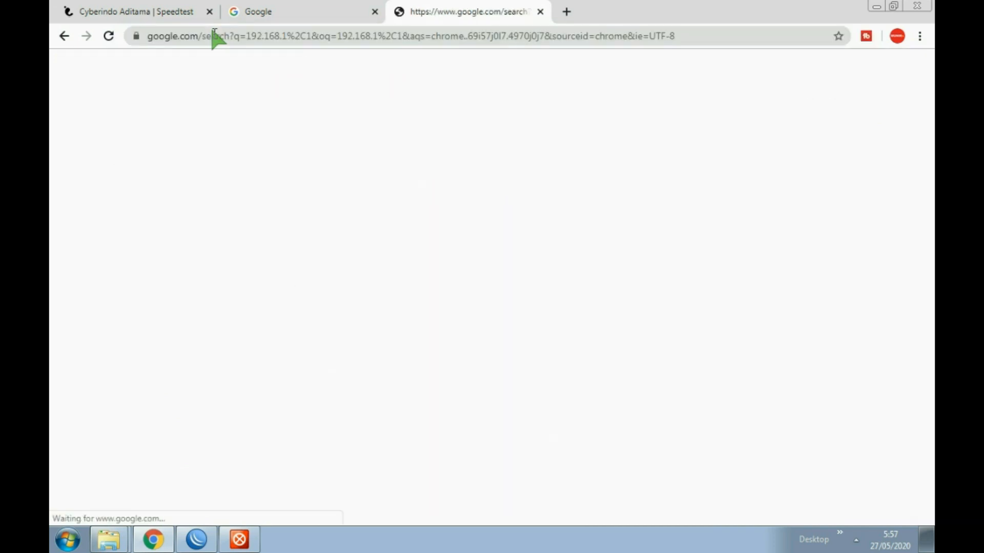
click(217, 35)
text(192.168.8.1)
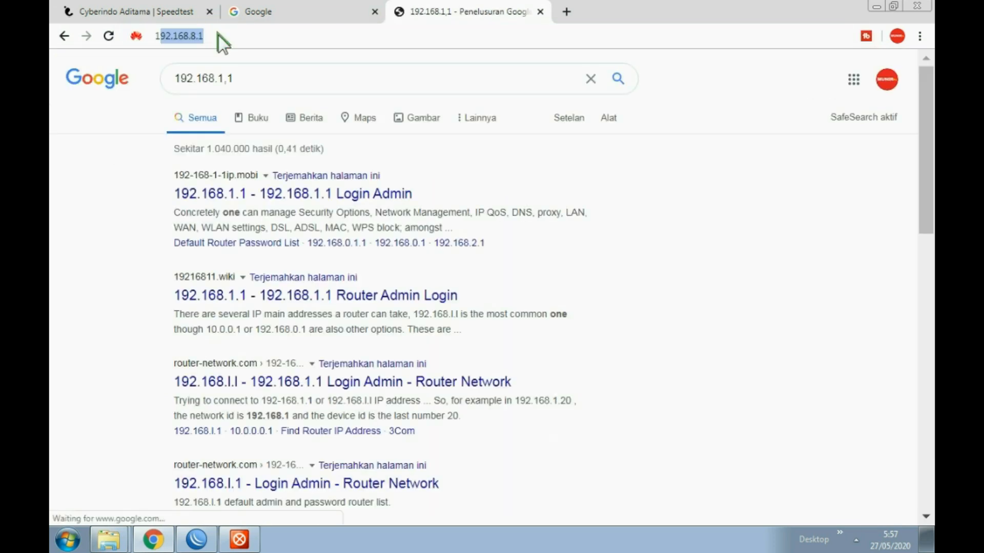
click(222, 38)
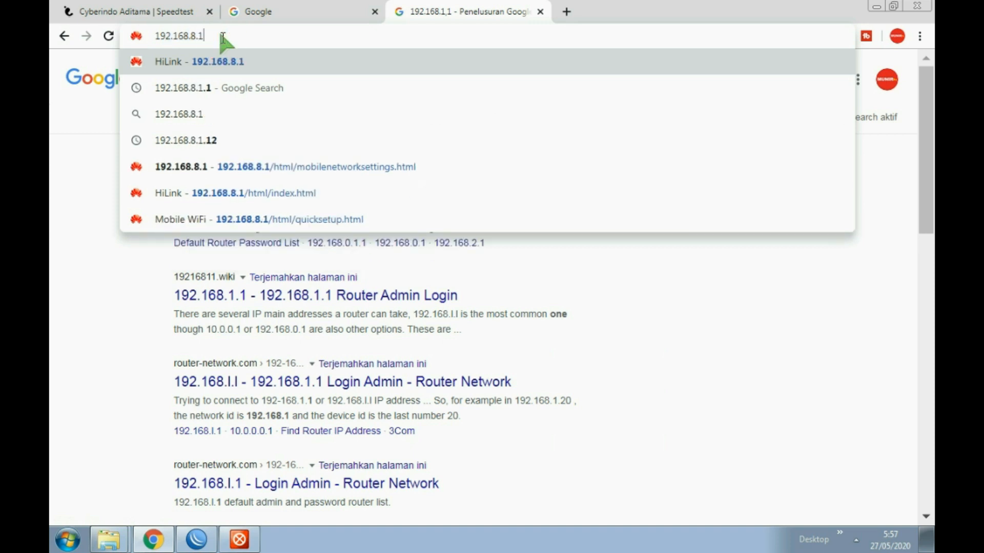
key(BackSpace)
key(BackSpace)
key(BackSpace)
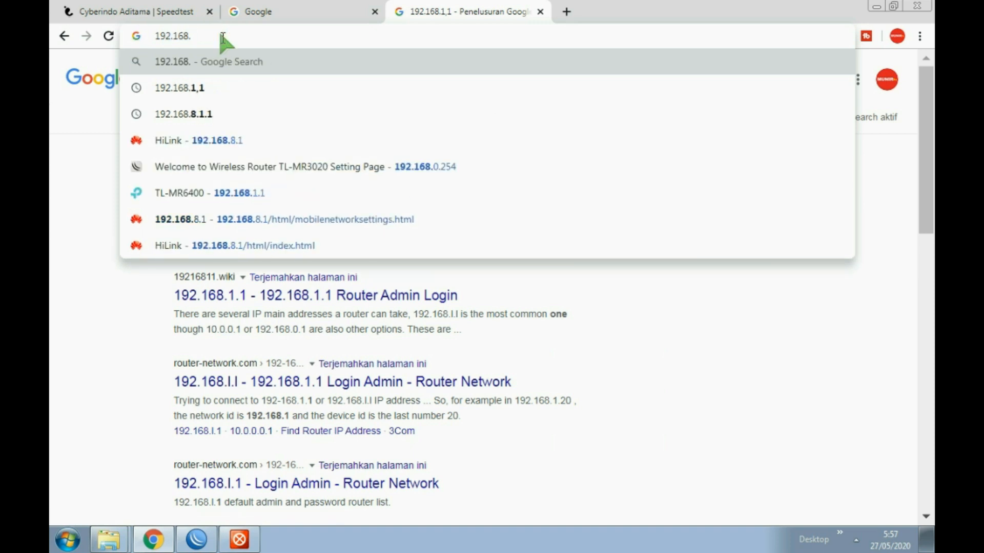
text(1.1)
key(Return)
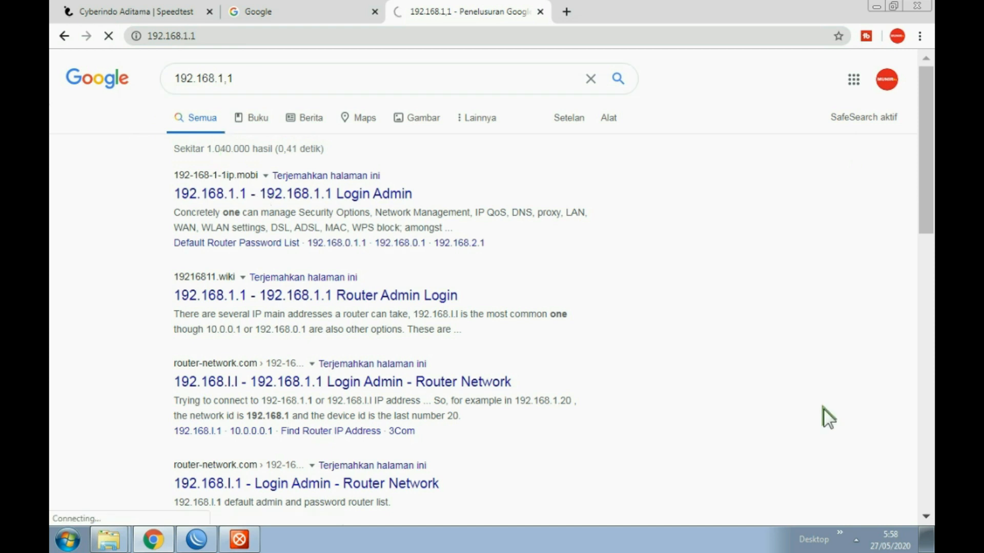
click(858, 539)
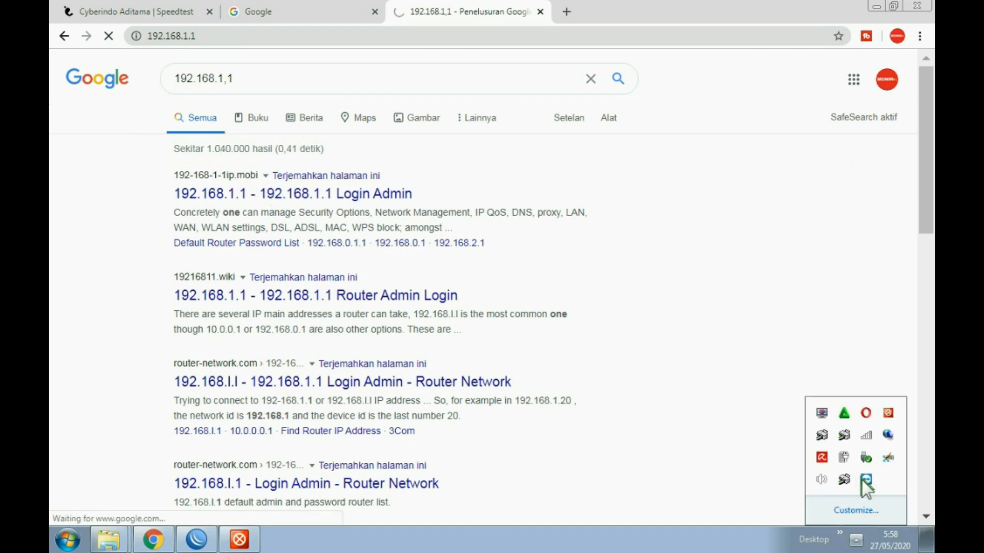
click(866, 435)
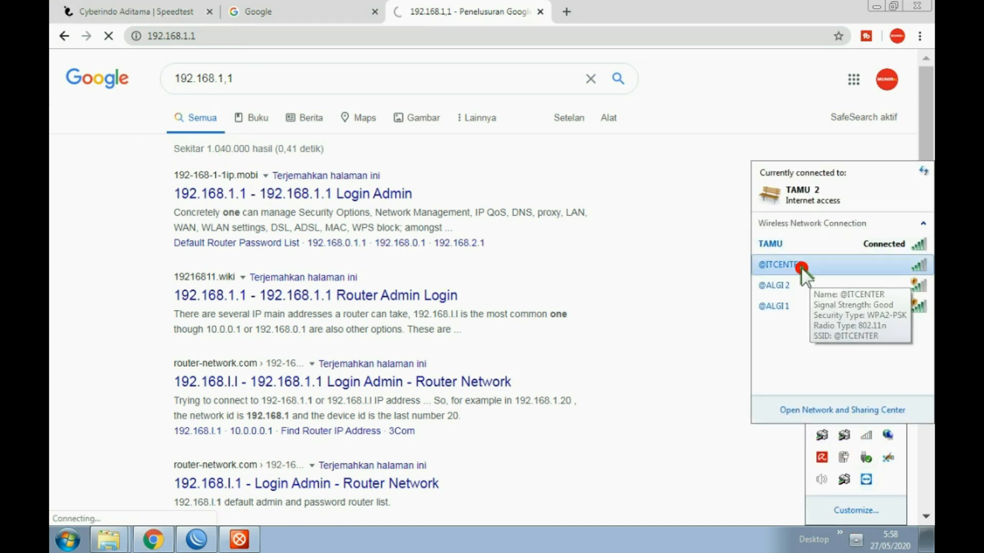
click(815, 268)
click(895, 286)
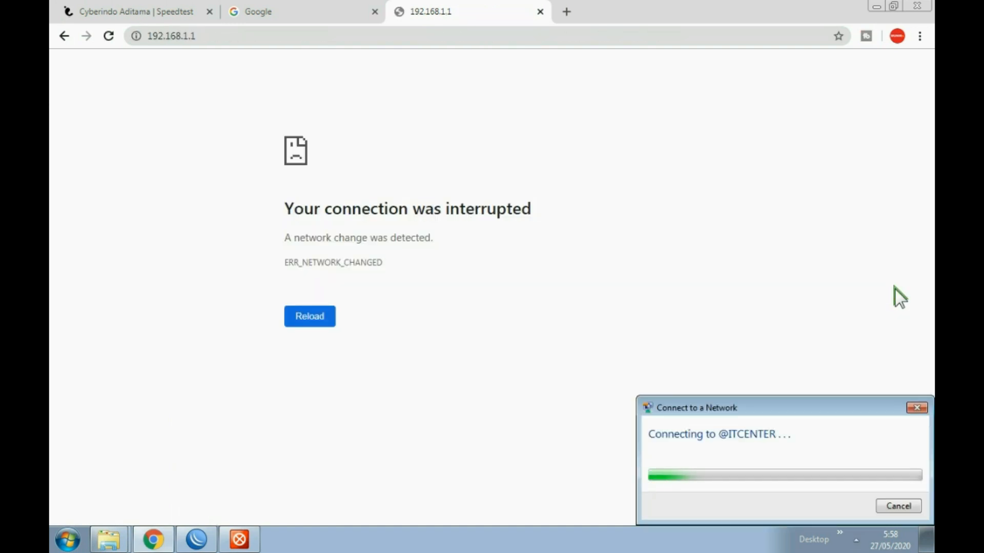
click(855, 538)
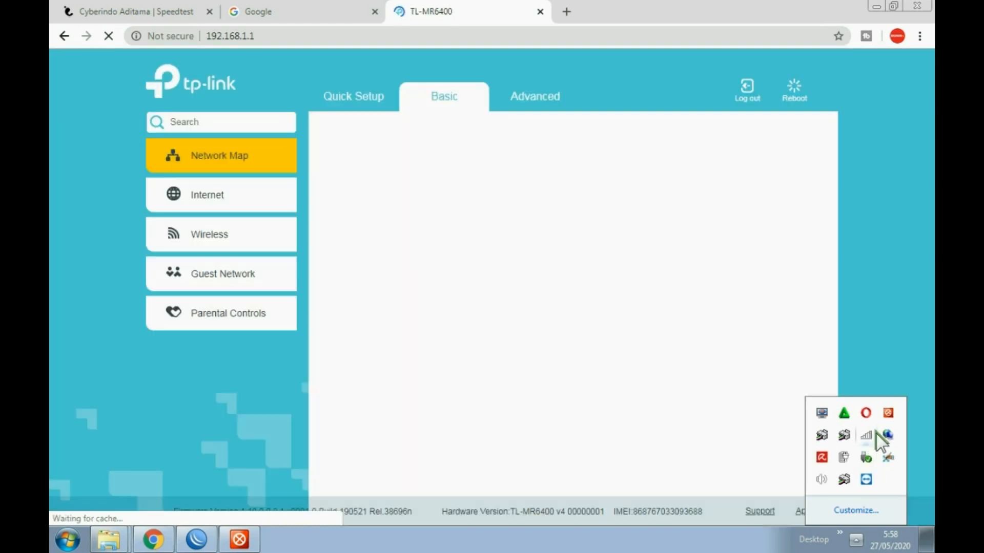
click(866, 433)
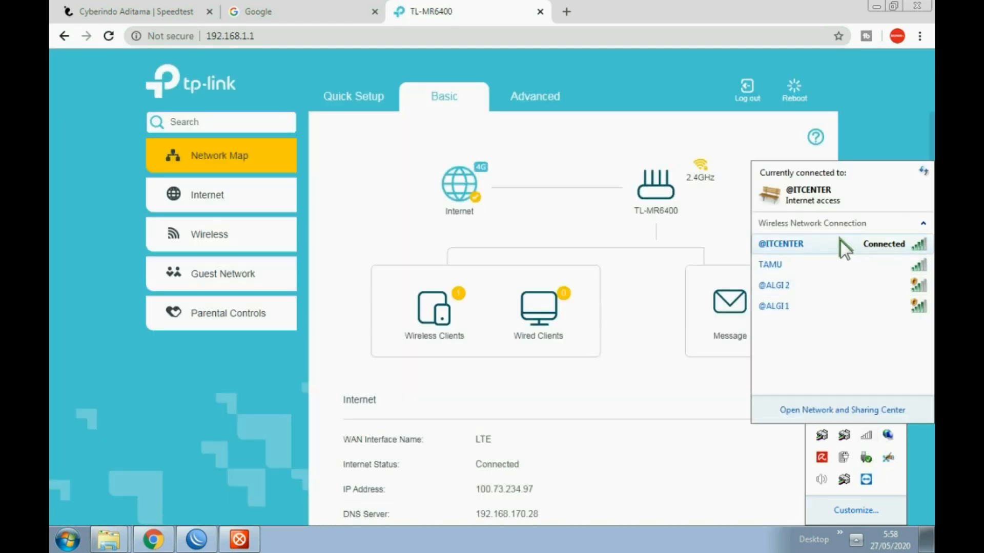
click(549, 100)
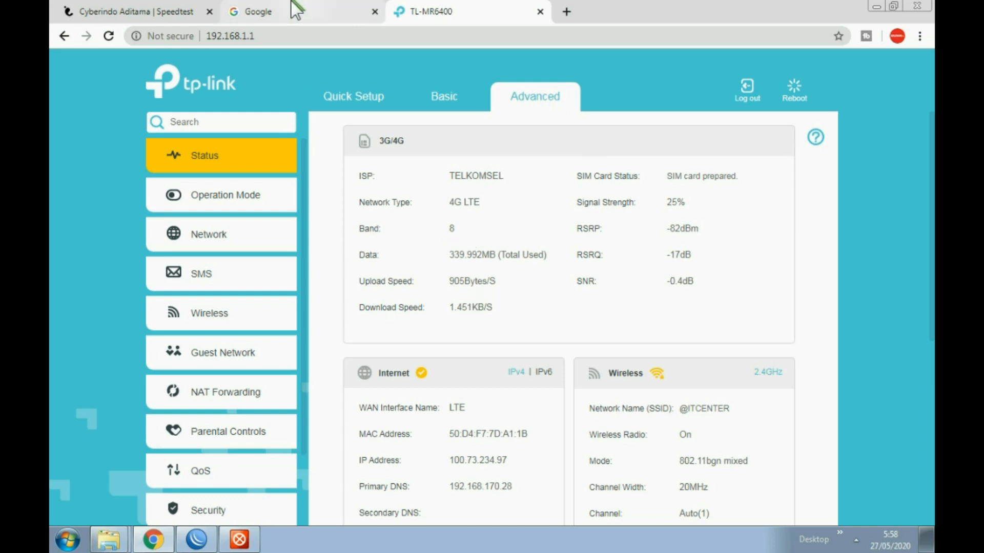
click(154, 12)
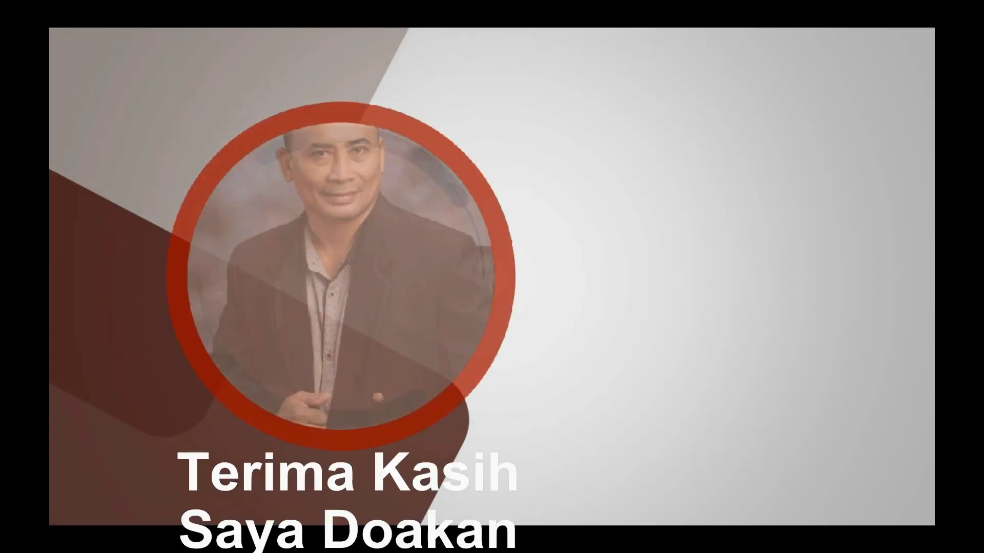